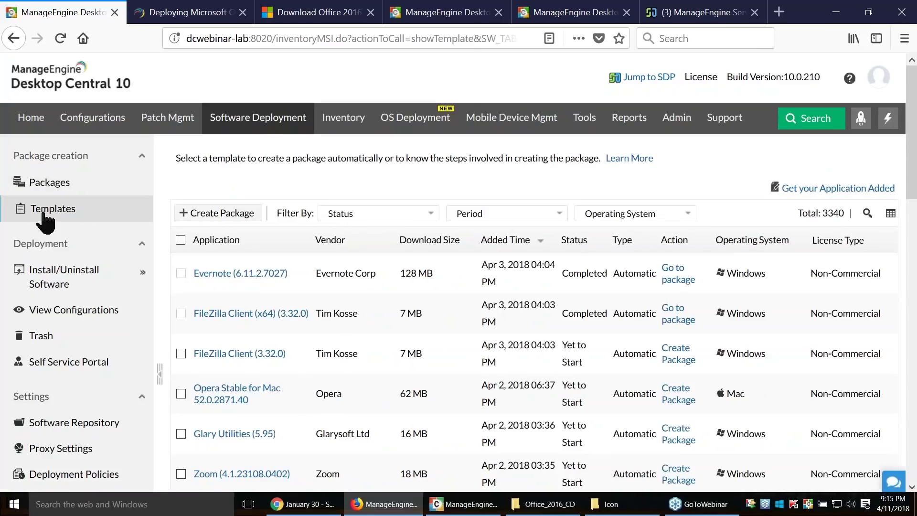
Search the software templates for applications whose name contains "chrome"
left_click(867, 213)
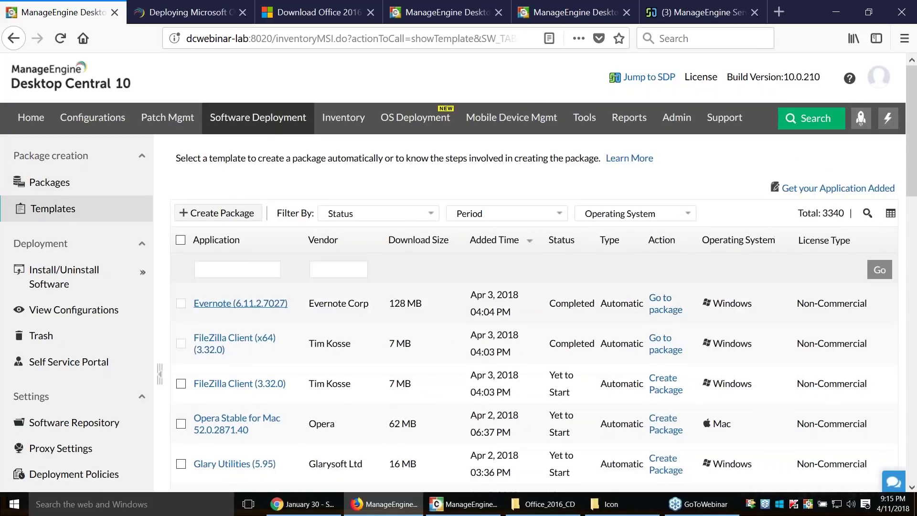
type("chrome")
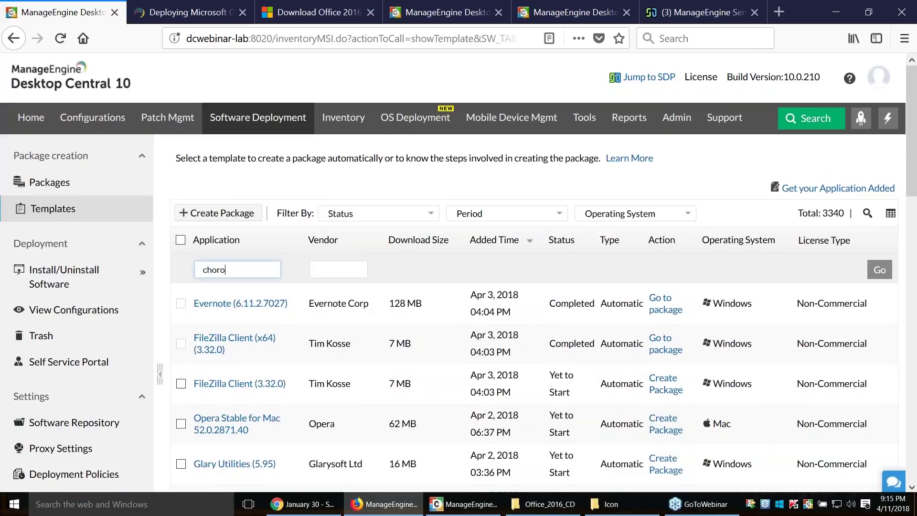
key("BackSpace")
key("BackSpace")
key("BackSpace")
type("ome")
key("Return")
scroll(387, 354, "down", 3)
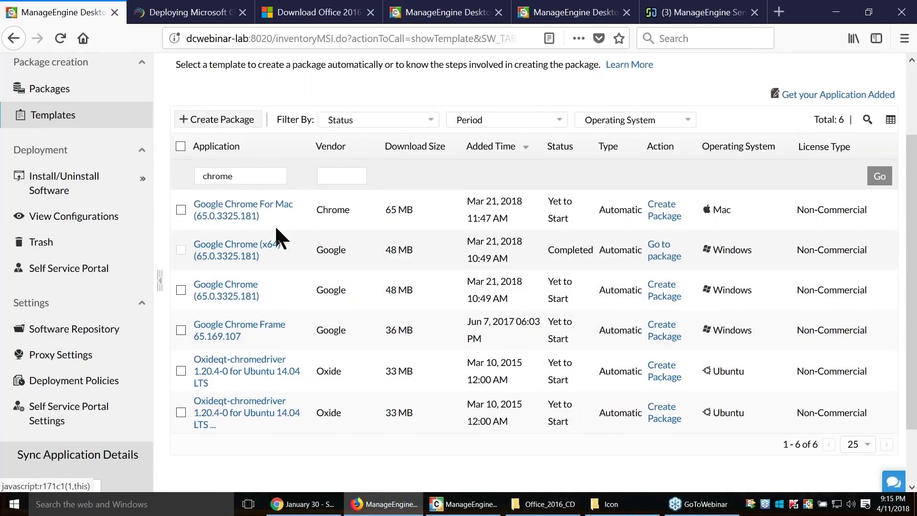
Review the application name, version, type, platform and install switches of the Google Chrome (x64) (65.0.3325.181) template, and close its details
left_click(250, 256)
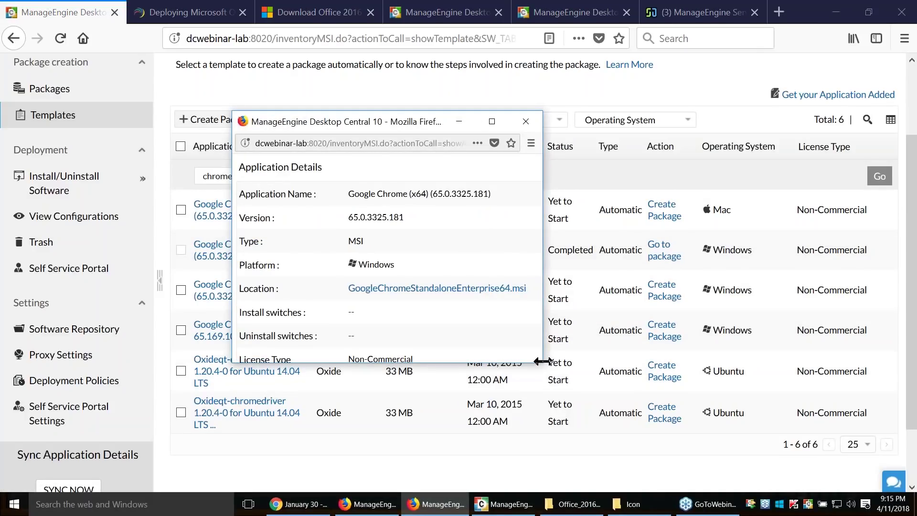
left_click_drag(542, 363, 620, 442)
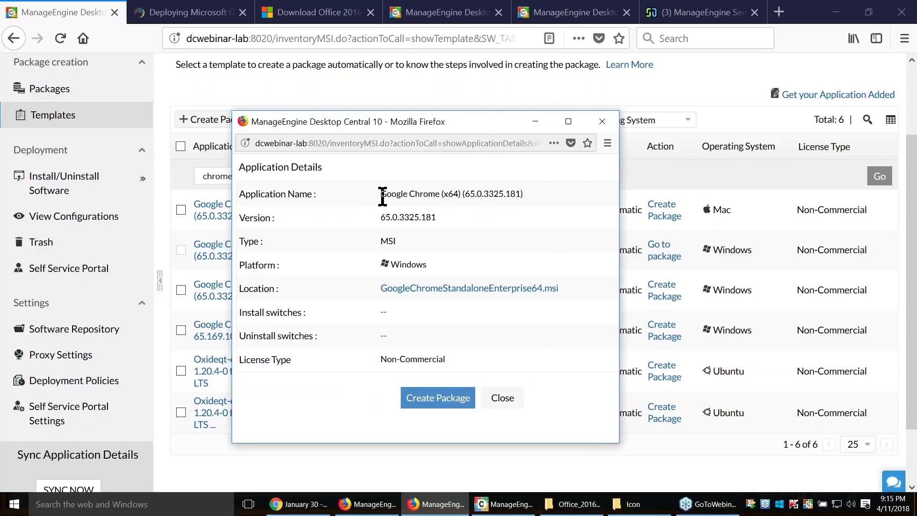
left_click_drag(381, 194, 513, 207)
left_click_drag(450, 218, 380, 241)
left_click(402, 240)
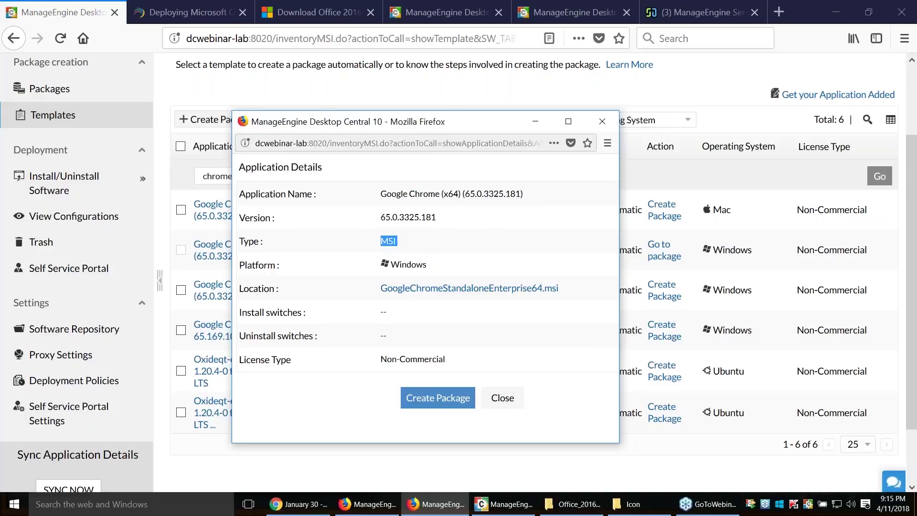
left_click_drag(434, 267, 390, 275)
left_click(441, 317)
left_click(503, 400)
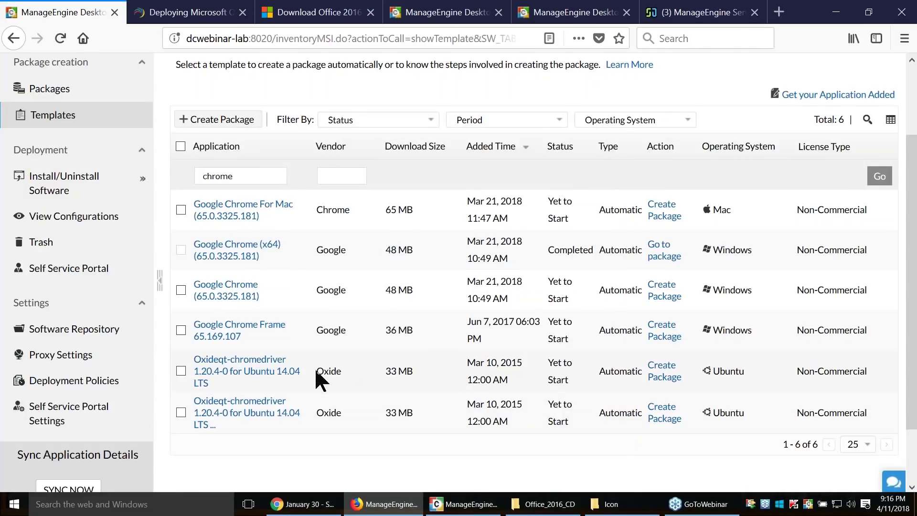
Open the list of created packages and filter it by the name "chrome"
scroll(325, 368, "up", 3)
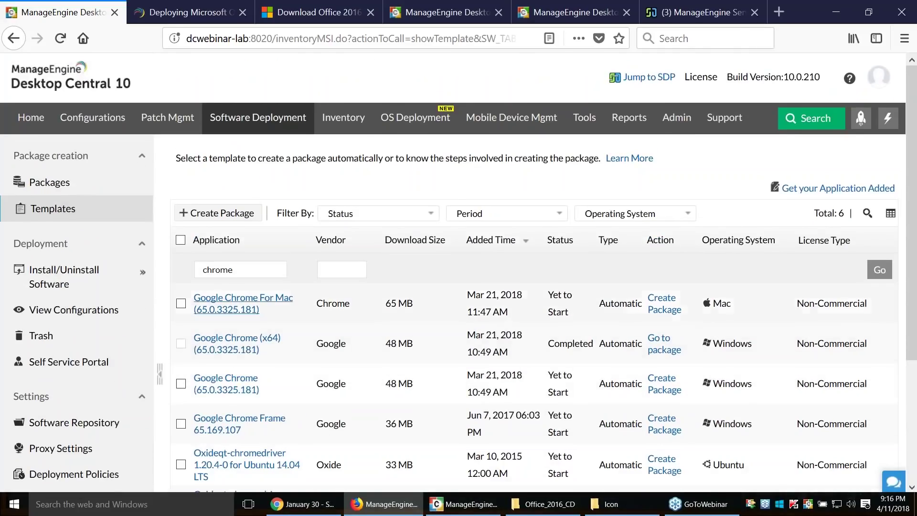
left_click(61, 187)
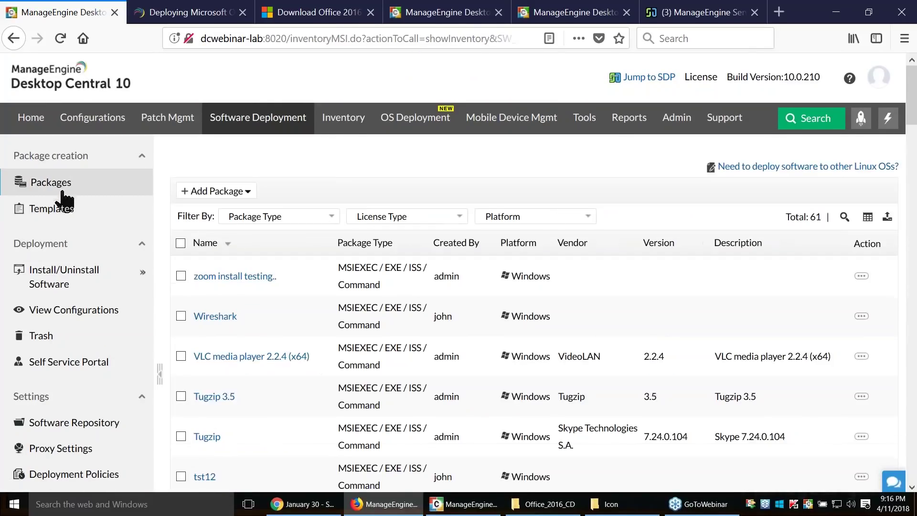
left_click(846, 217)
left_click(228, 273)
type("chrome")
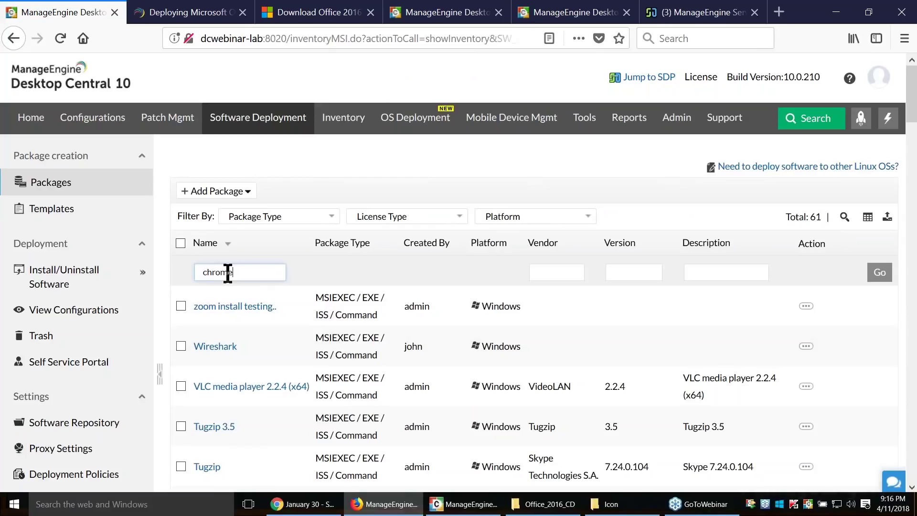
key("Return")
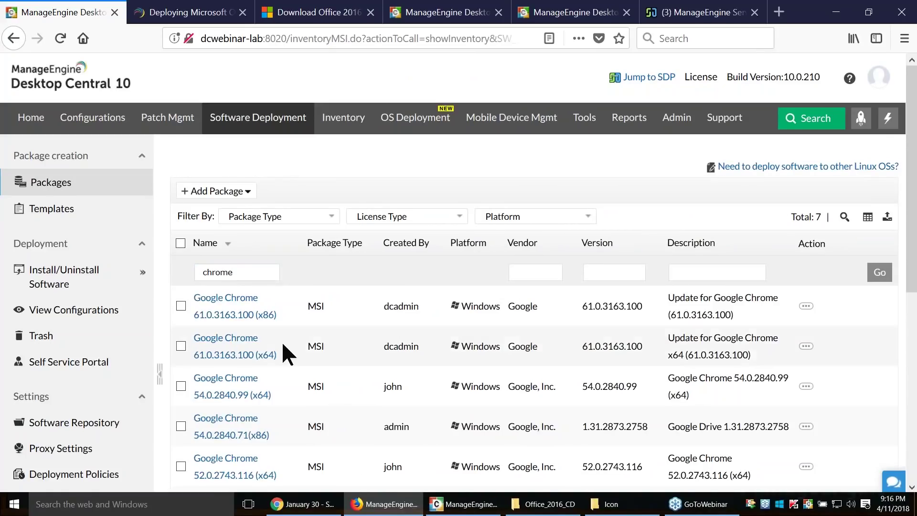
scroll(286, 352, "down", 2)
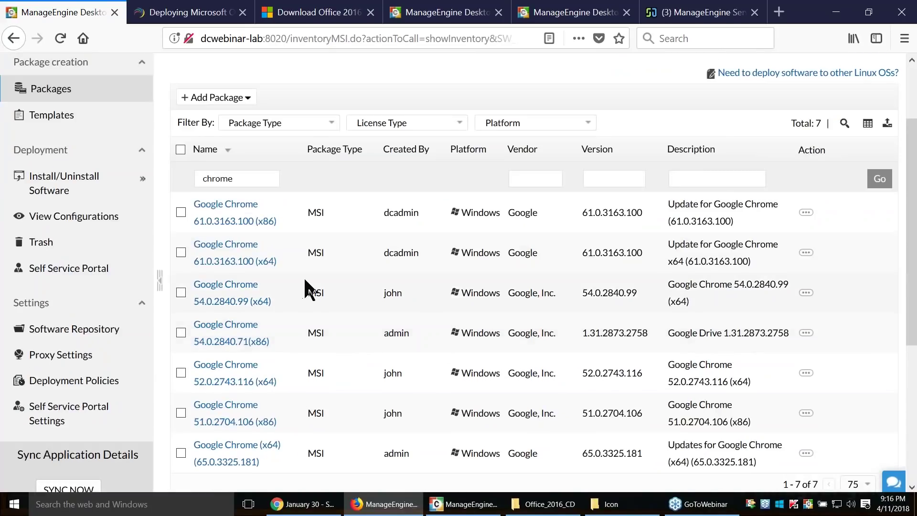
scroll(308, 287, "up", 2)
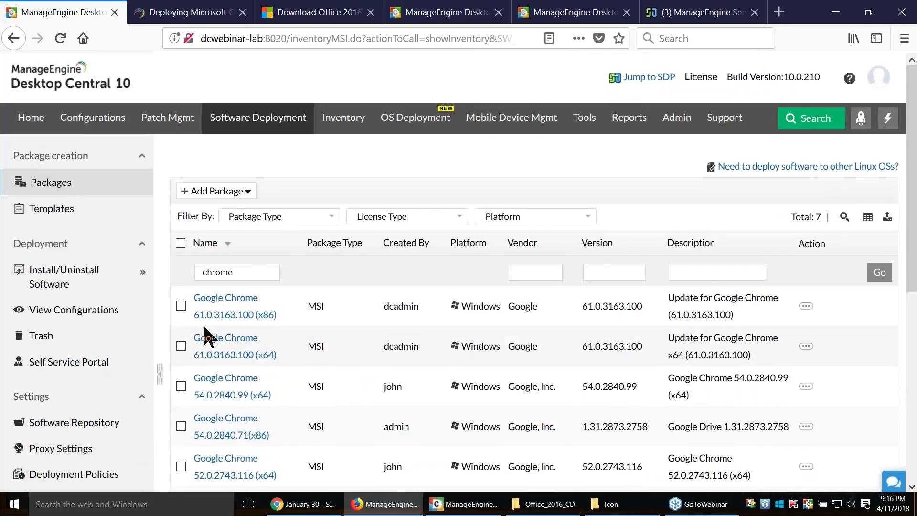
Start a Windows computer install/uninstall configuration for the Google Chrome 61.0.3163.100 (x86) package
left_click(182, 306)
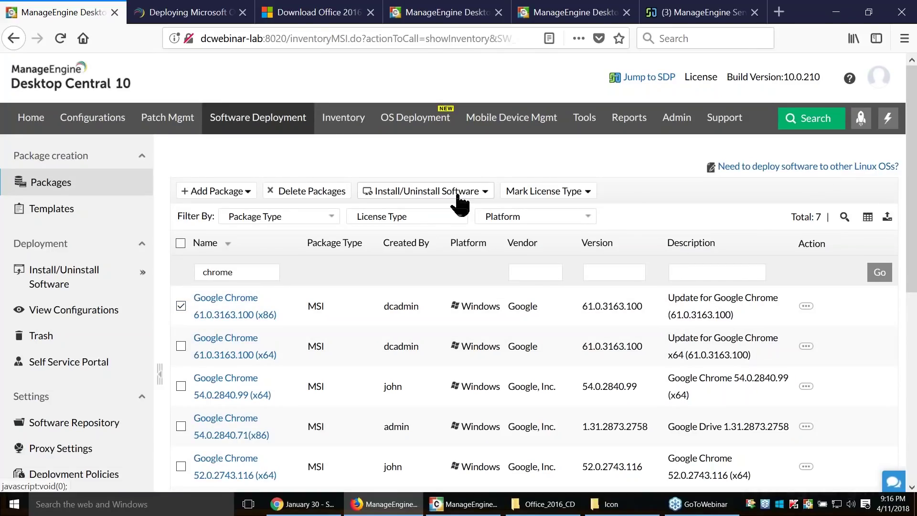
left_click(475, 204)
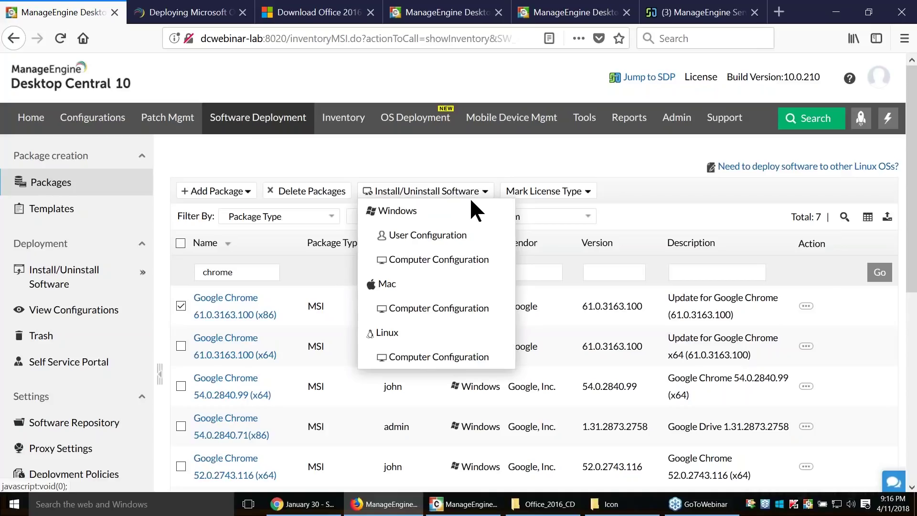
left_click(458, 263)
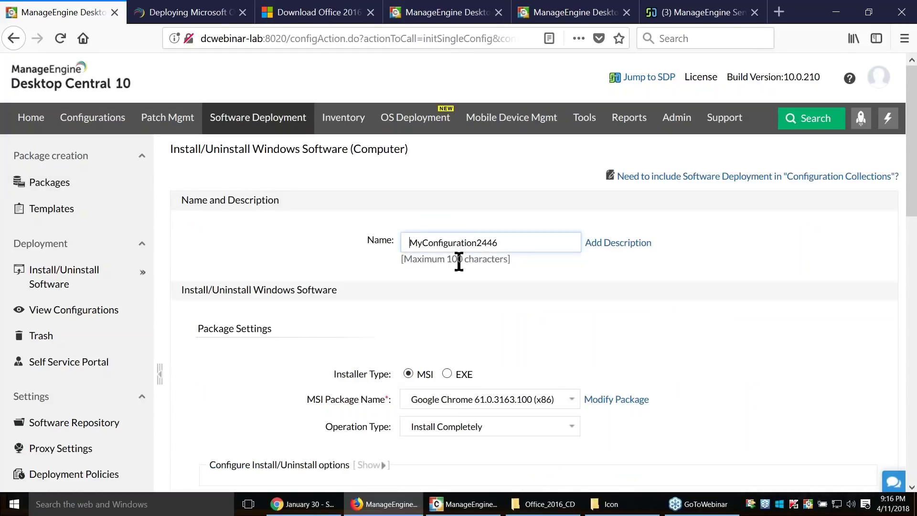
Name the configuration "chrome_install"
scroll(477, 285, "down", 2)
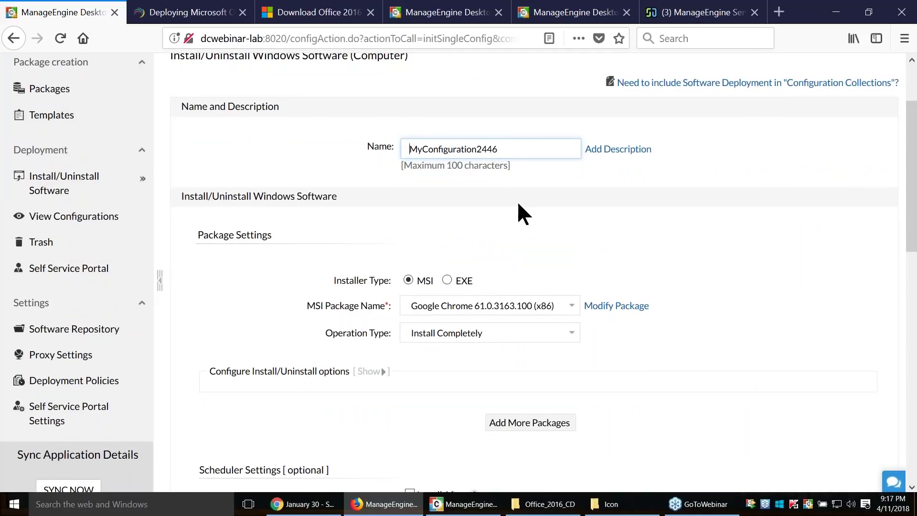
scroll(518, 210, "up", 2)
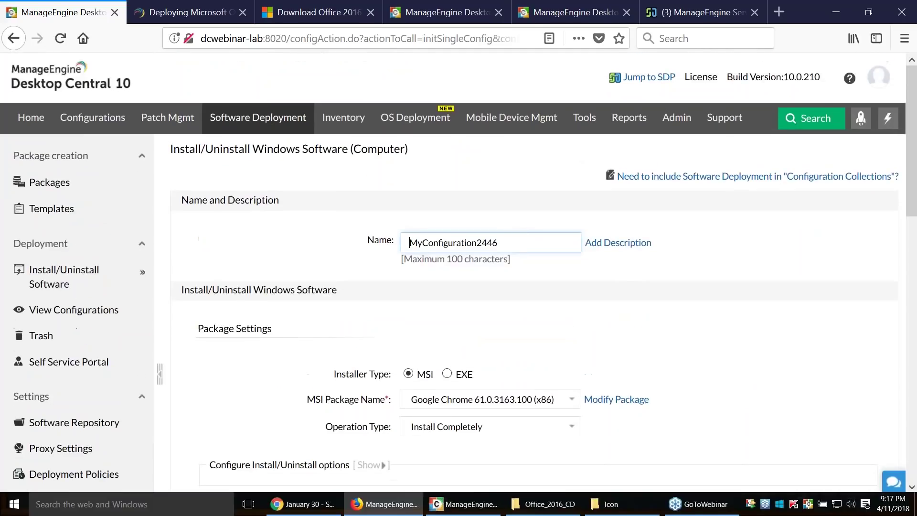
left_click_drag(520, 245, 422, 239)
left_click_drag(507, 245, 395, 240)
type("chrom")
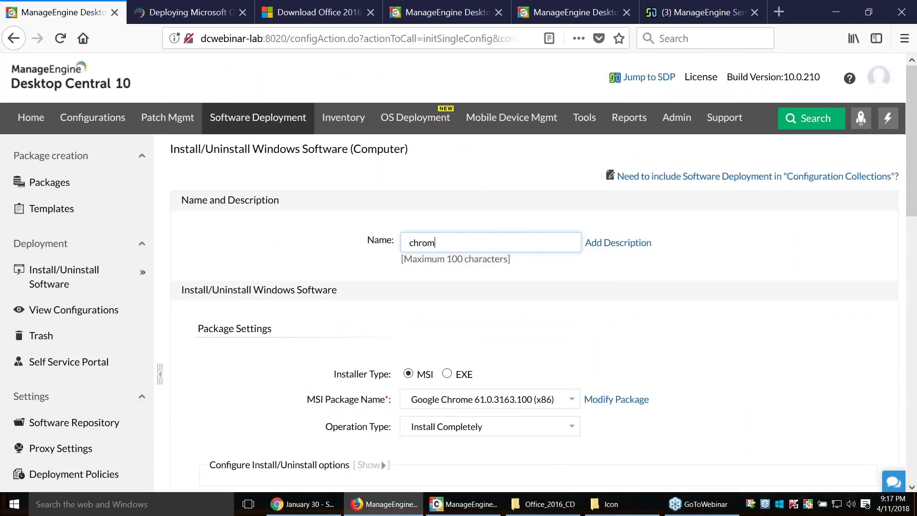
type("e_install")
Review the installer types and the available operation types, keeping MSI and Install Completely selected
scroll(399, 229, "down", 5)
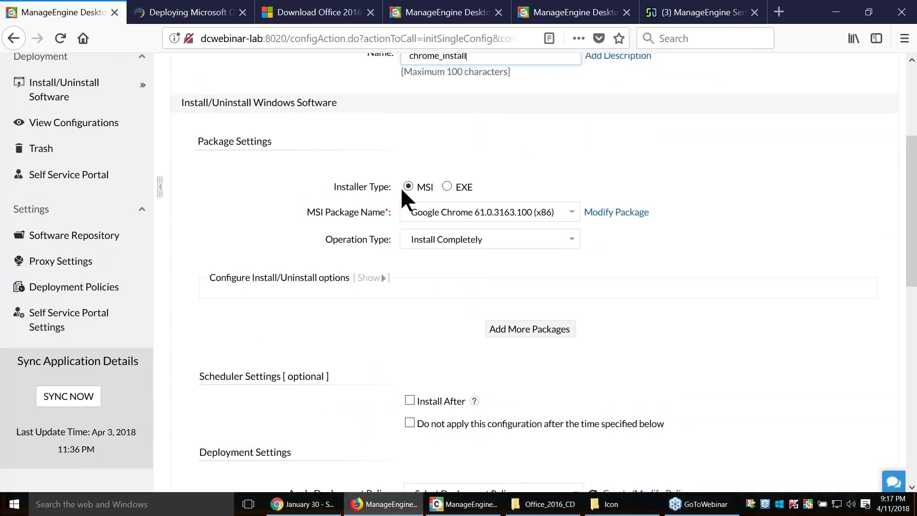
left_click(447, 186)
left_click(409, 186)
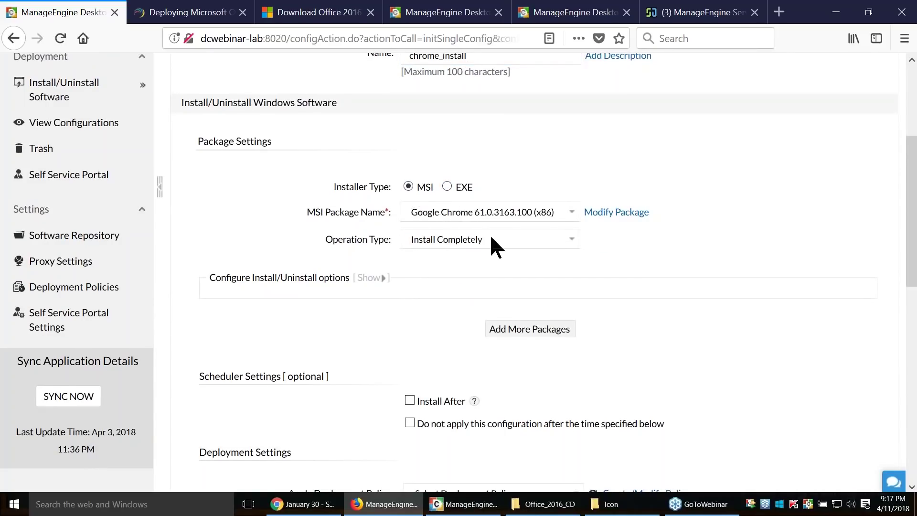
left_click(520, 239)
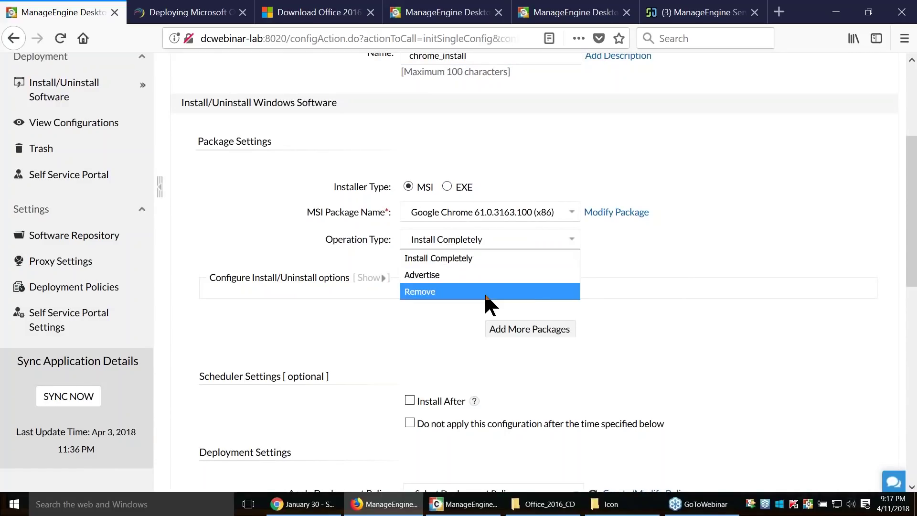
left_click(680, 266)
left_click(506, 242)
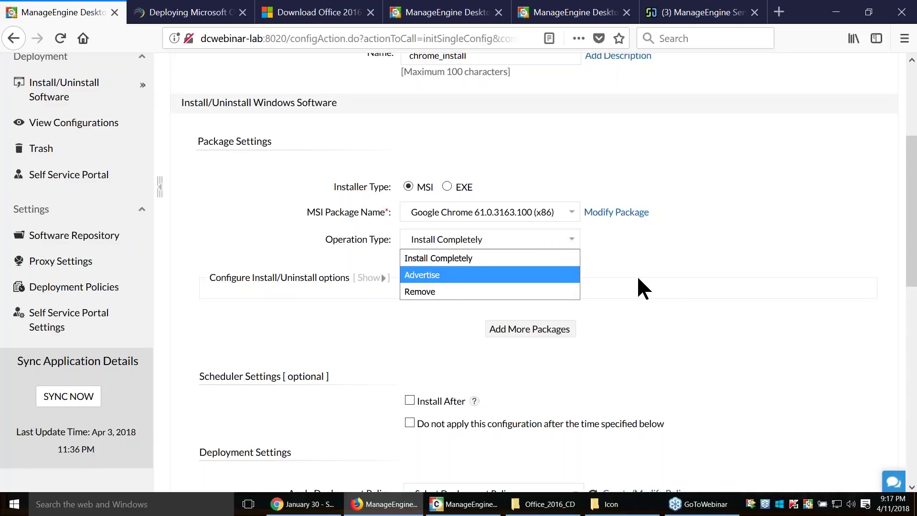
left_click(530, 258)
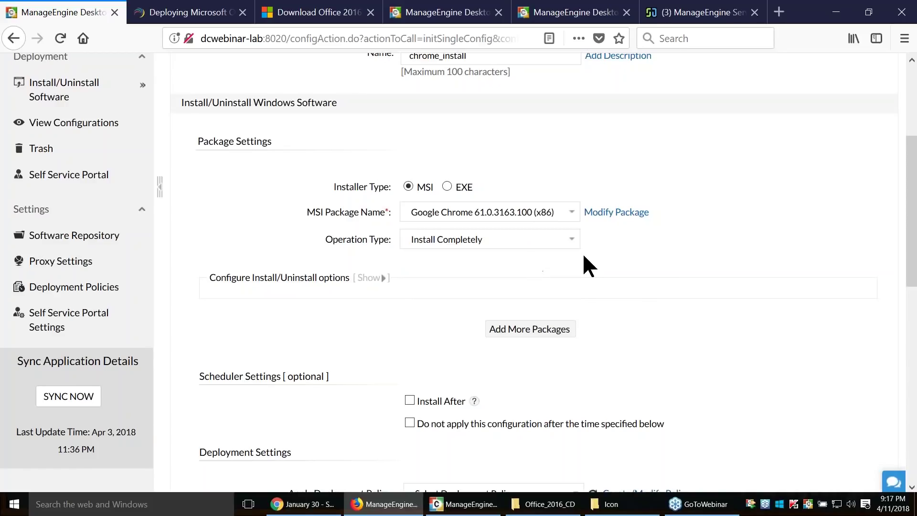
Show the install/uninstall options and compare System User with Run As User, leaving System User selected
left_click(380, 279)
scroll(346, 325, "down", 2)
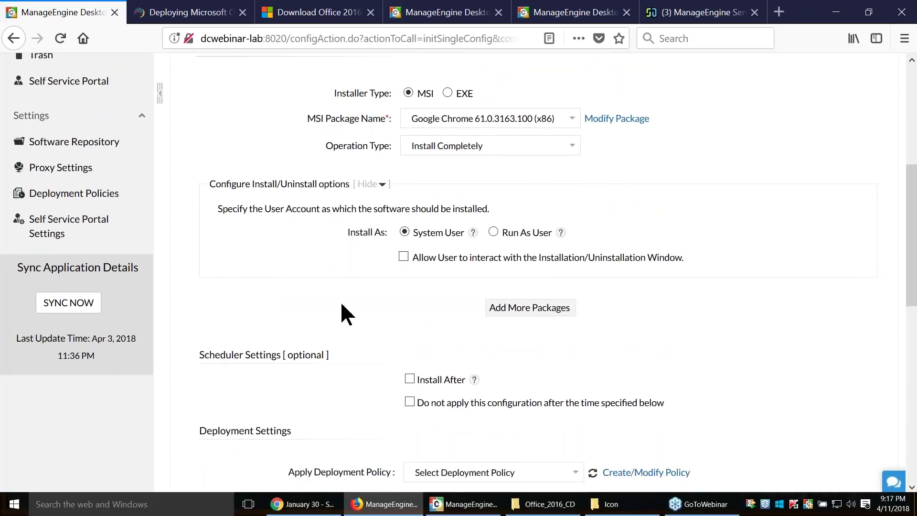
double_click(461, 233)
left_click_drag(436, 234, 415, 233)
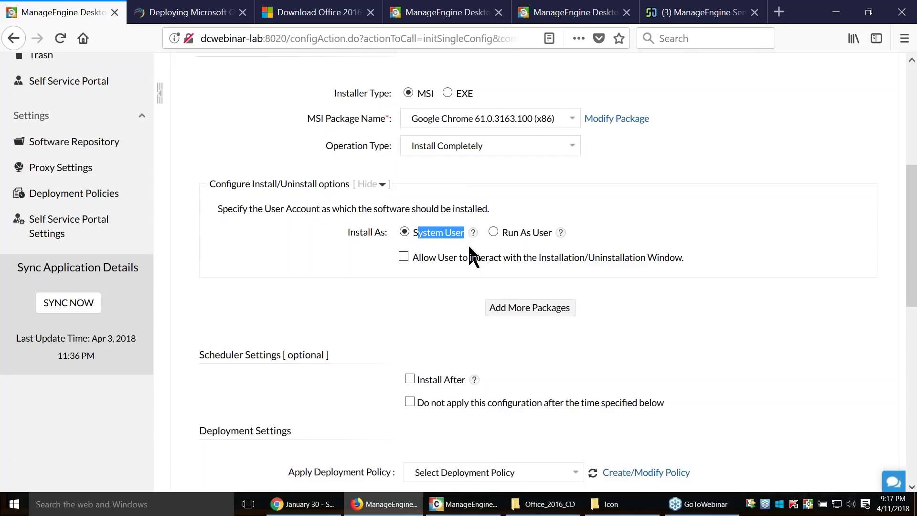
left_click(494, 232)
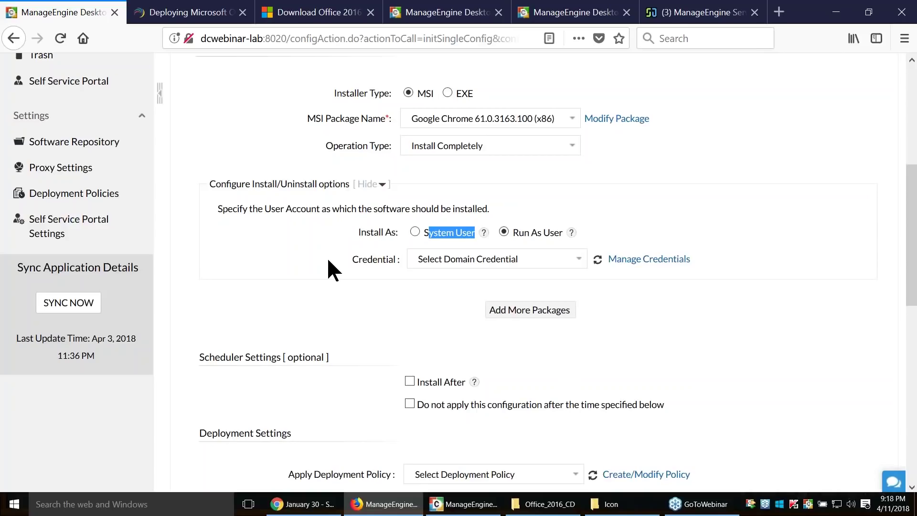
left_click(414, 232)
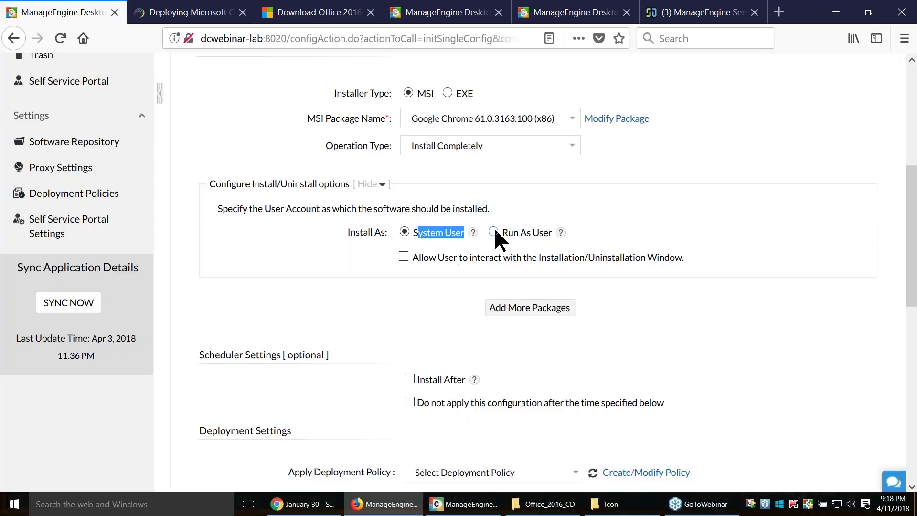
scroll(321, 264, "down", 2)
scroll(334, 286, "up", 2)
Add the Google Chrome 61.0.3163.100 (x86) and 7Zip 16.04 MSI packages to the configuration's package list
left_click(545, 310)
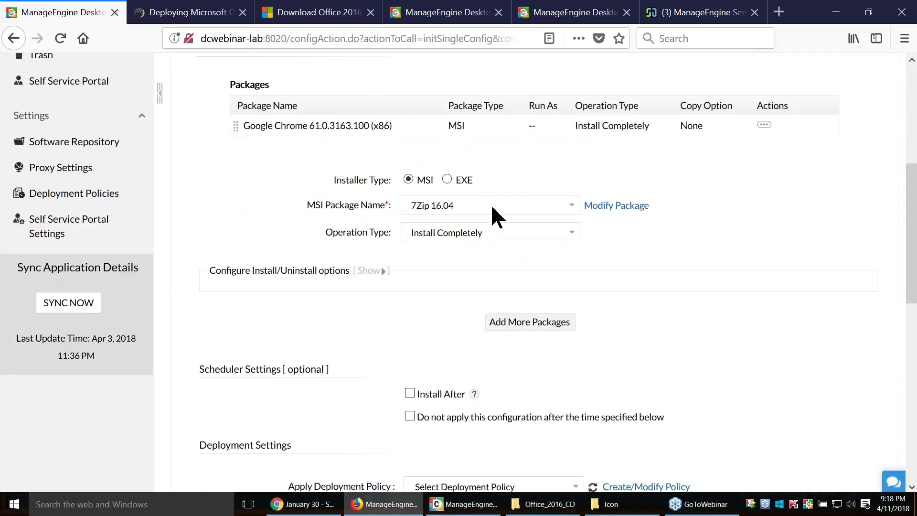
left_click(526, 323)
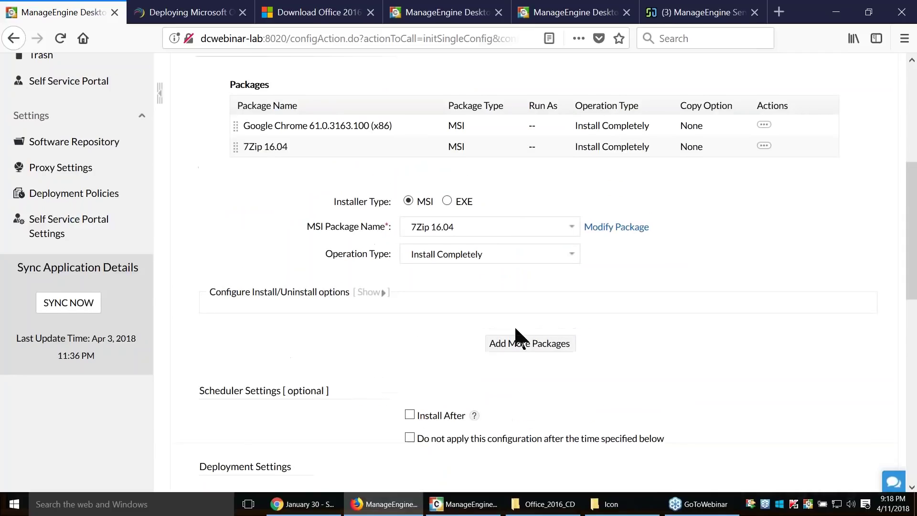
scroll(265, 147, "up", 2)
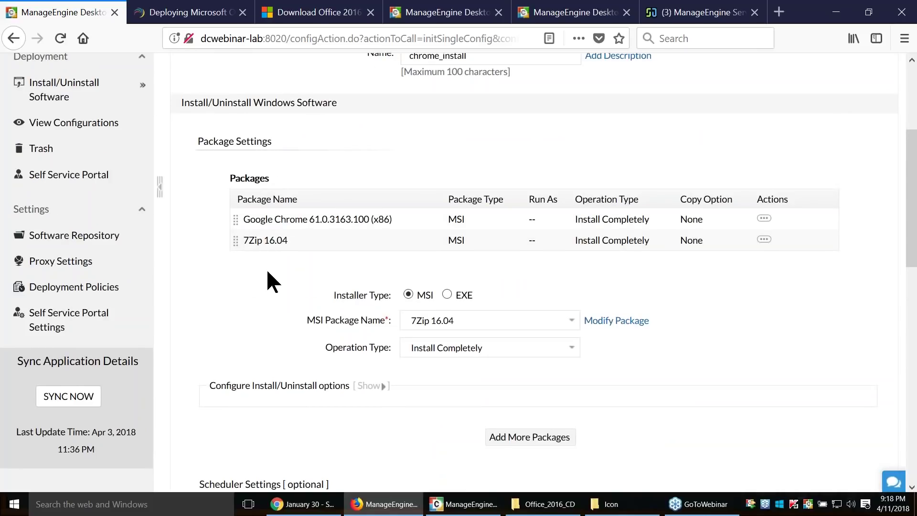
Enable both scheduler options: Install After and not applying the configuration after a specified time
scroll(275, 262, "down", 6)
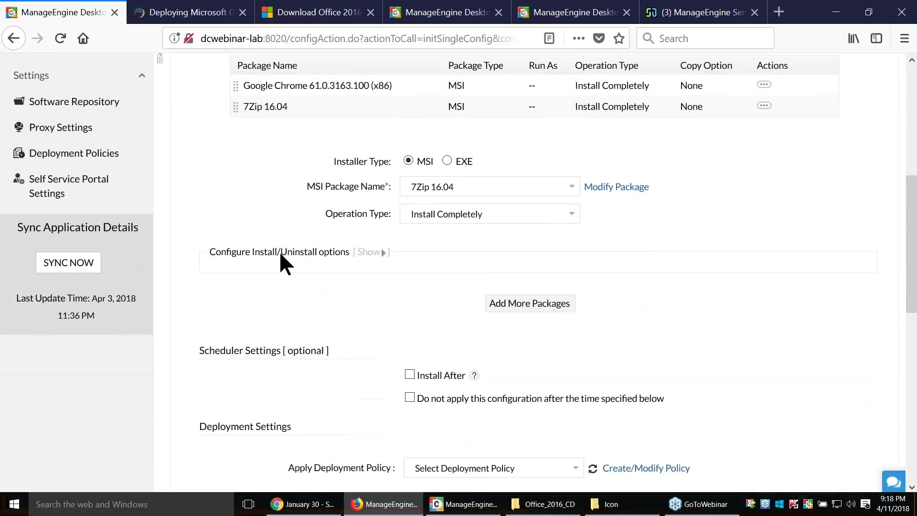
scroll(407, 239, "down", 2)
scroll(387, 201, "up", 2)
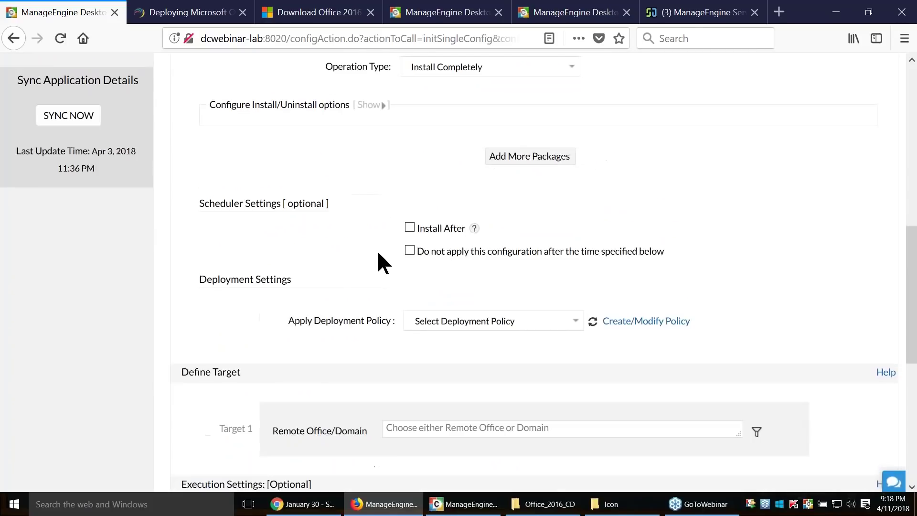
left_click(409, 228)
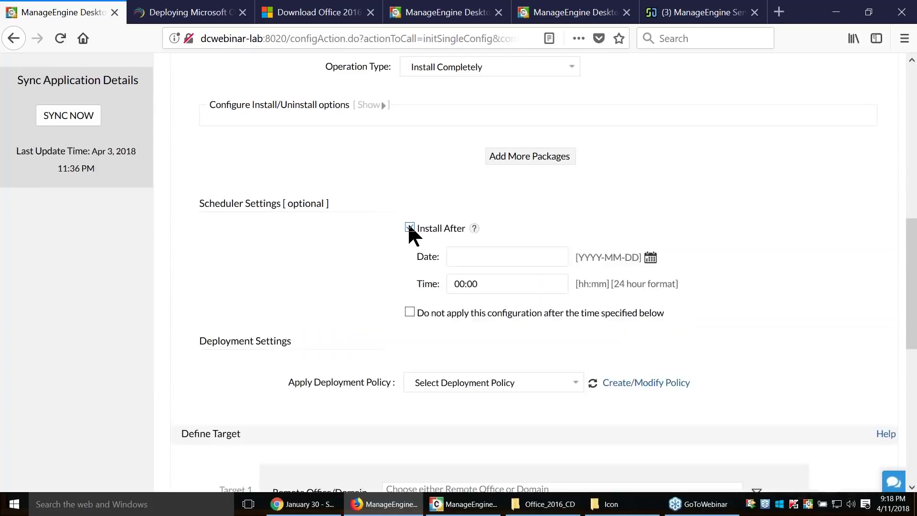
left_click(409, 311)
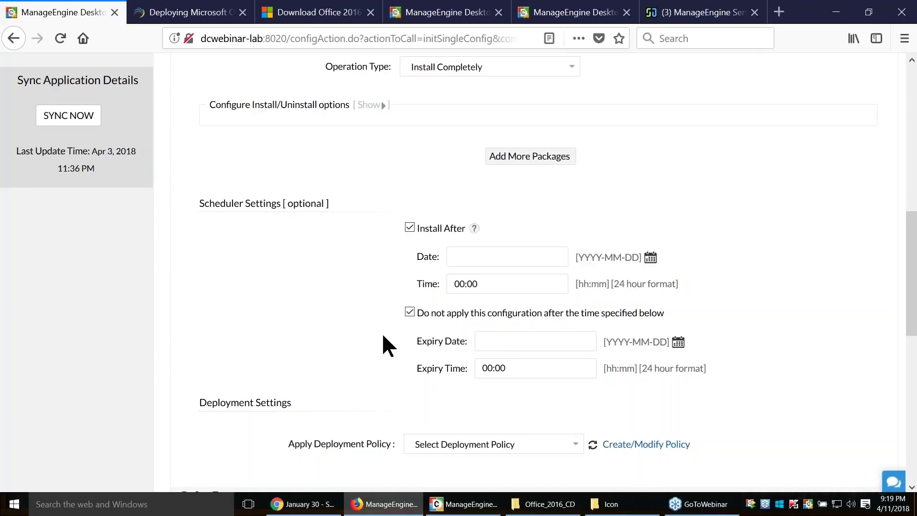
Turn off both scheduler options: Install After and not applying the configuration after a specified time
left_click(409, 311)
left_click(409, 226)
Open the form for creating a new deployment policy from the configuration's Deployment Settings
scroll(331, 287, "down", 1)
scroll(331, 284, "down", 3)
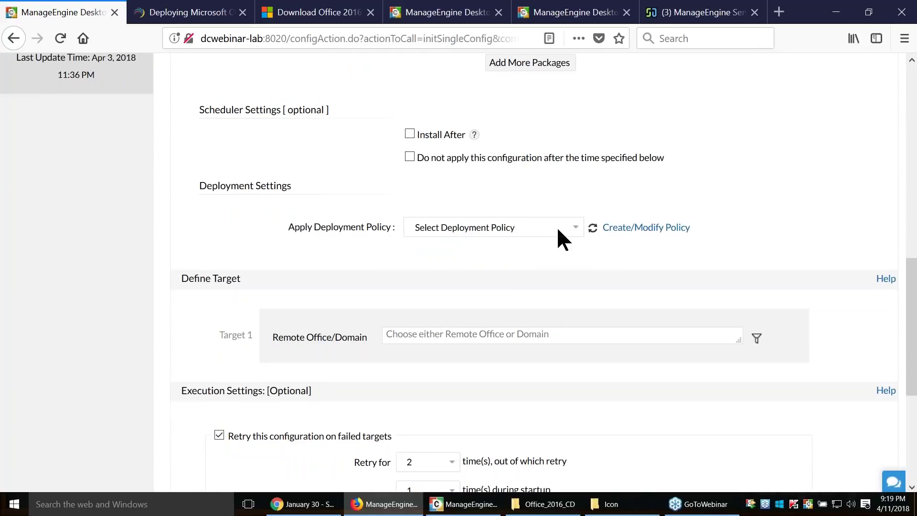
left_click(632, 228)
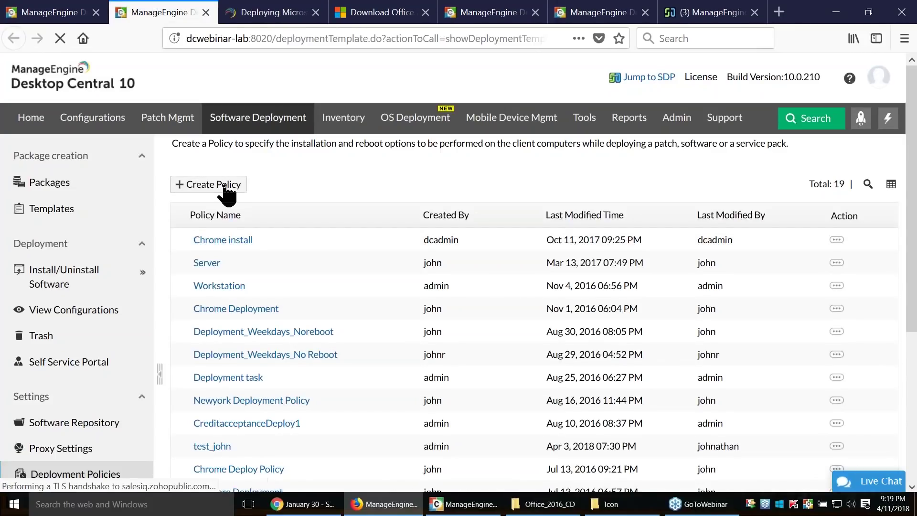
left_click(221, 187)
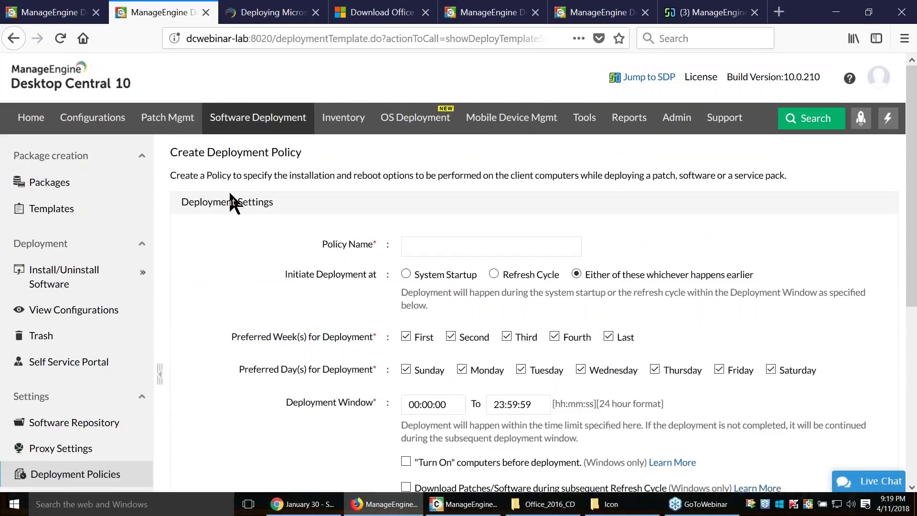
Examine the new policy's initiation timing, preferred weeks and days, and Deployment Window settings
scroll(316, 289, "down", 4)
scroll(411, 234, "up", 2)
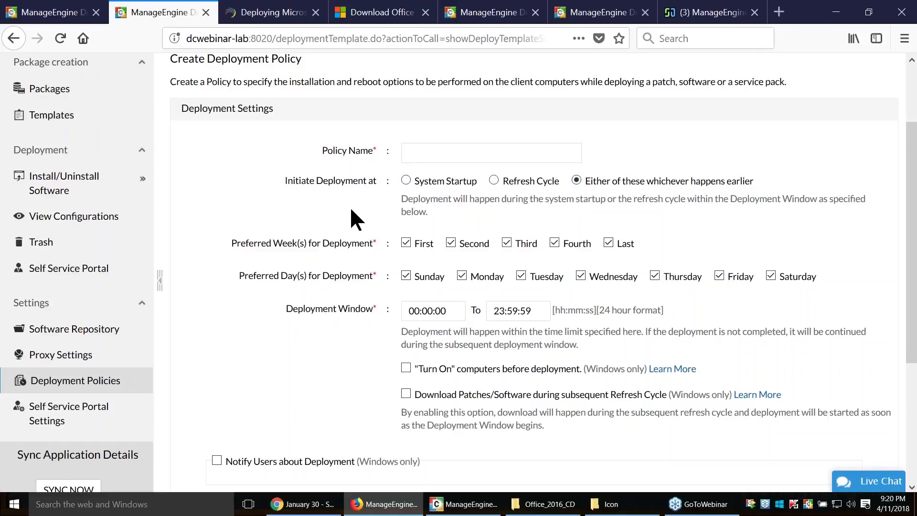
scroll(335, 205, "down", 2)
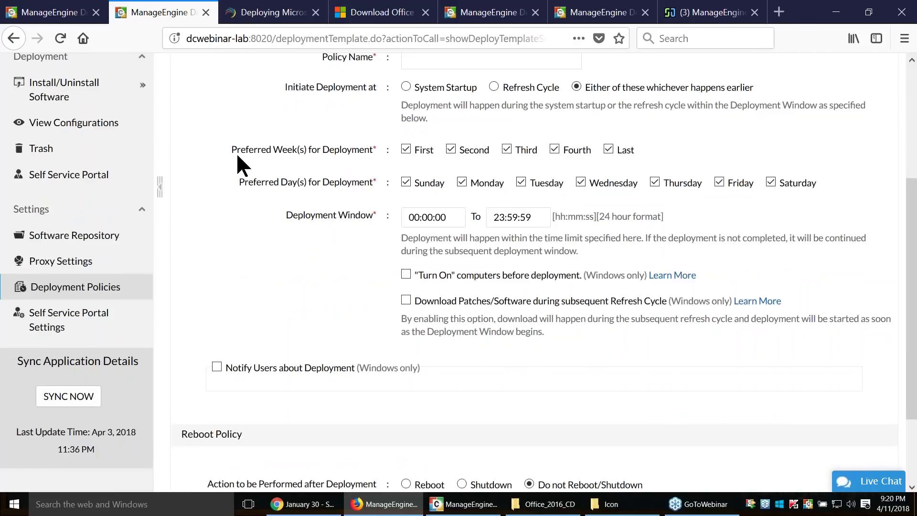
left_click_drag(249, 182, 377, 182)
left_click(368, 218)
left_click_drag(377, 215, 293, 216)
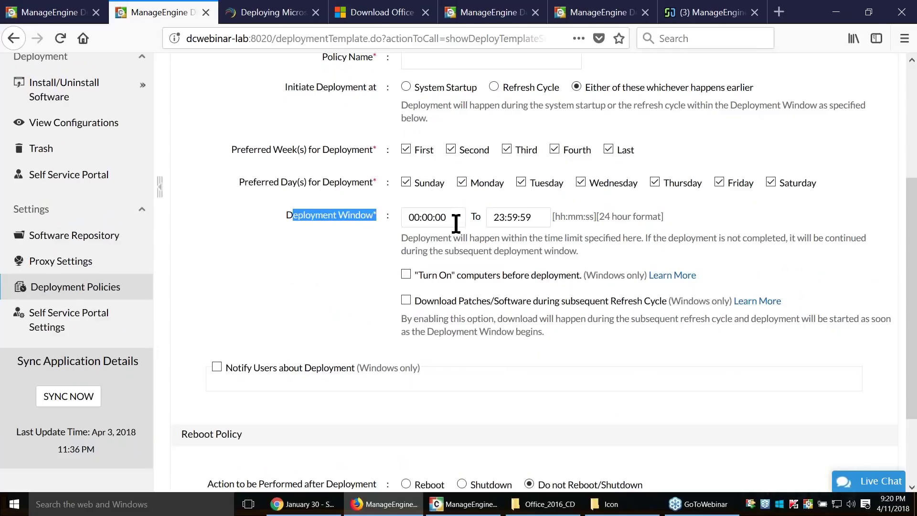
left_click(453, 220)
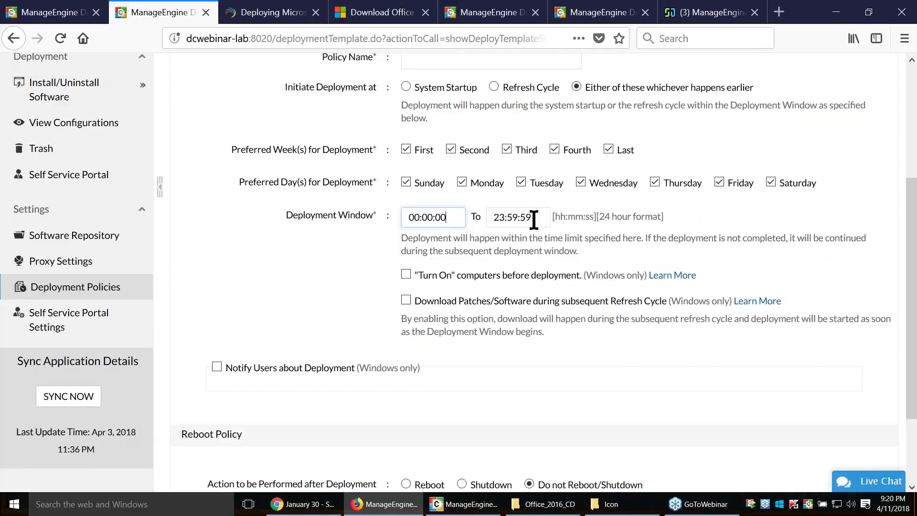
scroll(316, 258, "down", 3)
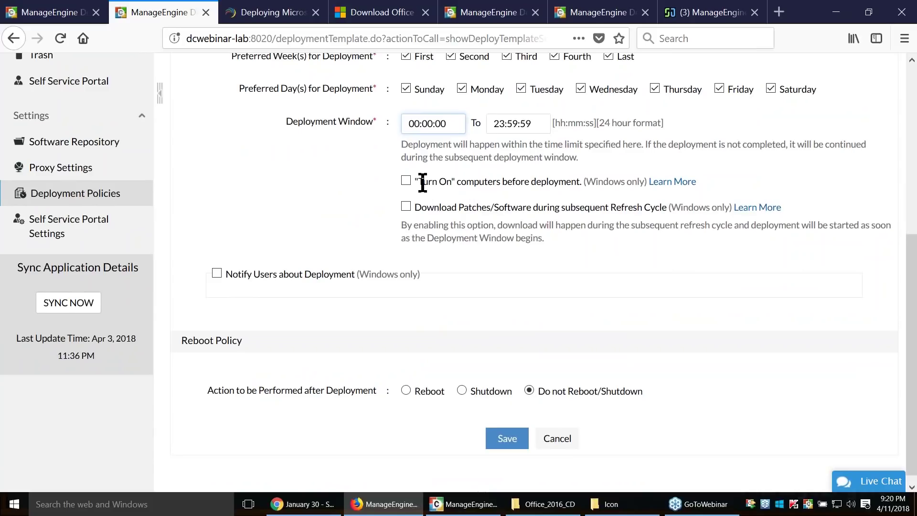
Enable turning on computers before deployment, and try the option to download patches/software during the subsequent refresh cycle
left_click(406, 180)
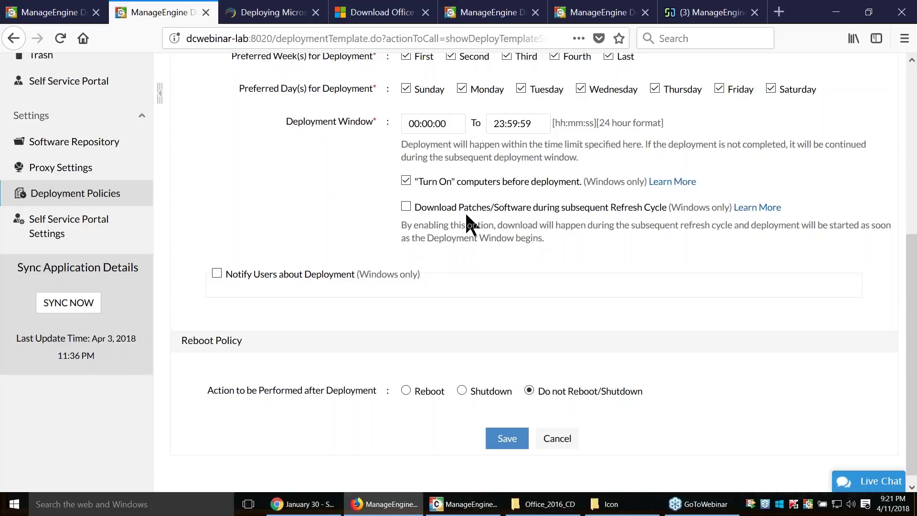
left_click(406, 203)
left_click(406, 208)
Set the Deployment Window's start time to 15:00:00 and enable downloading patches/software during the subsequent refresh cycle
left_click(432, 125)
key("BackSpace")
key("BackSpace")
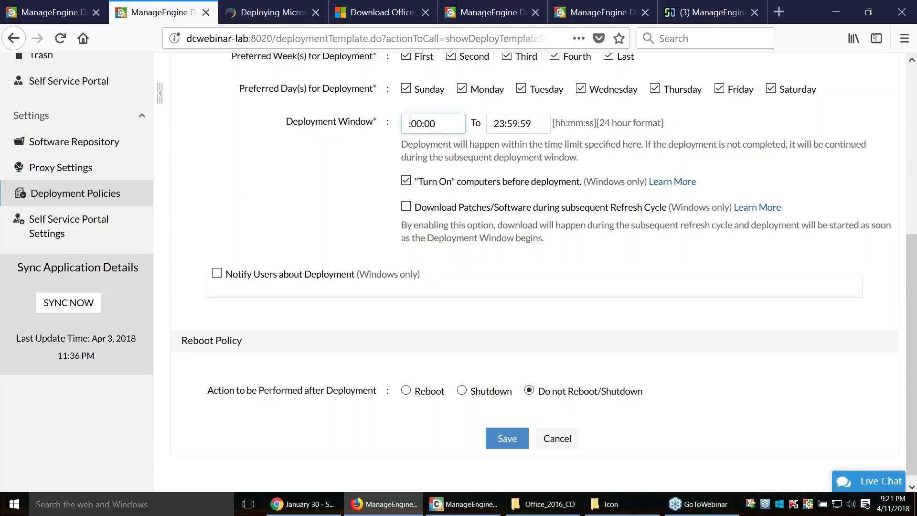
type("15")
left_click(356, 179)
left_click(405, 208)
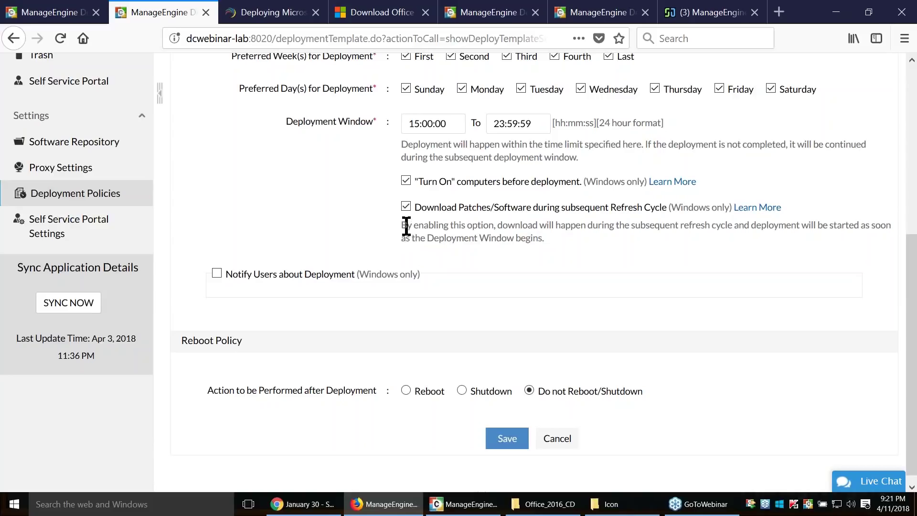
Show the options for notifying users about deployment and letting them skip it, and turn user notification off again
scroll(237, 274, "down", 1)
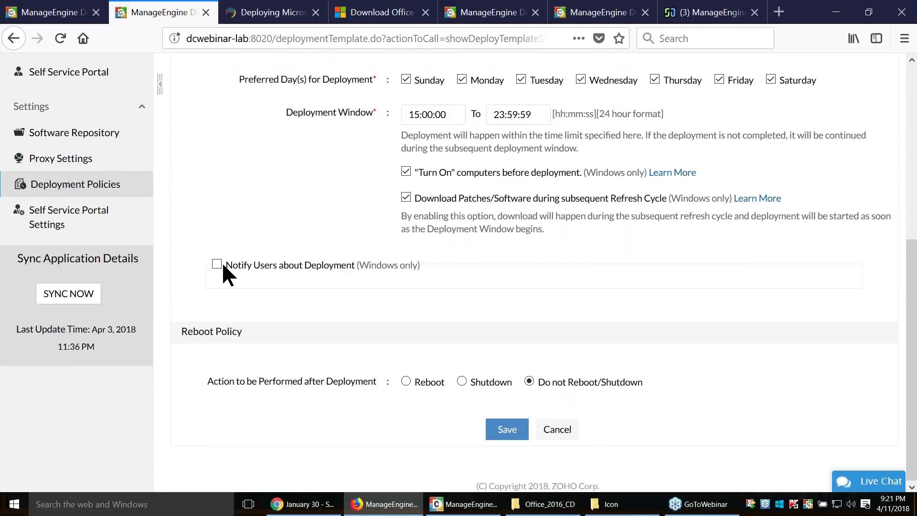
left_click(217, 264)
scroll(220, 268, "down", 2)
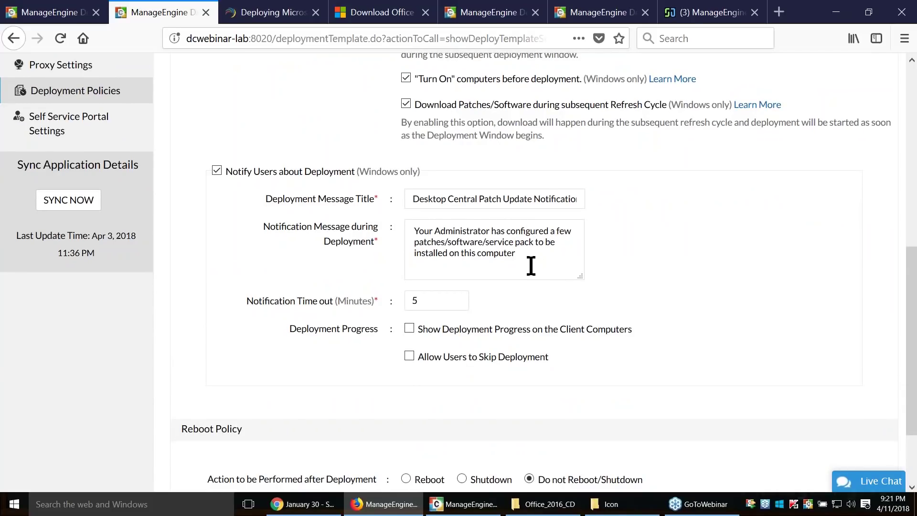
left_click(409, 357)
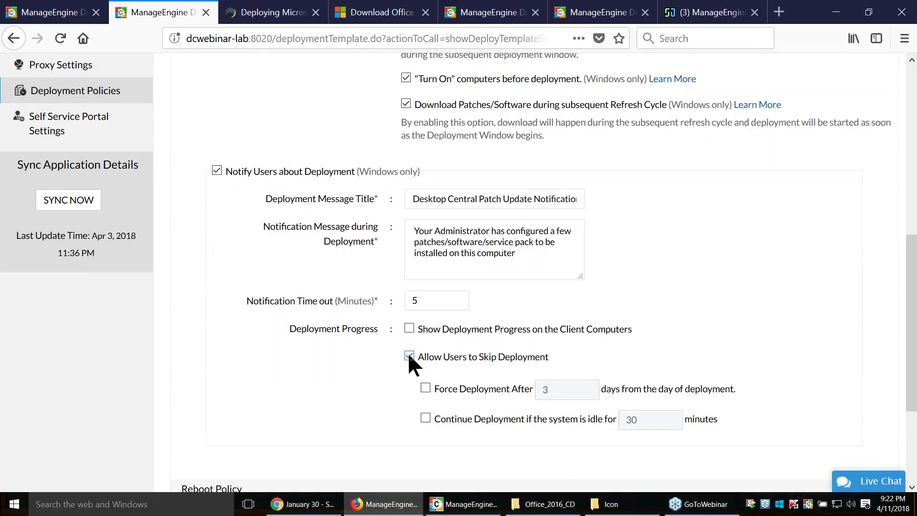
left_click(217, 172)
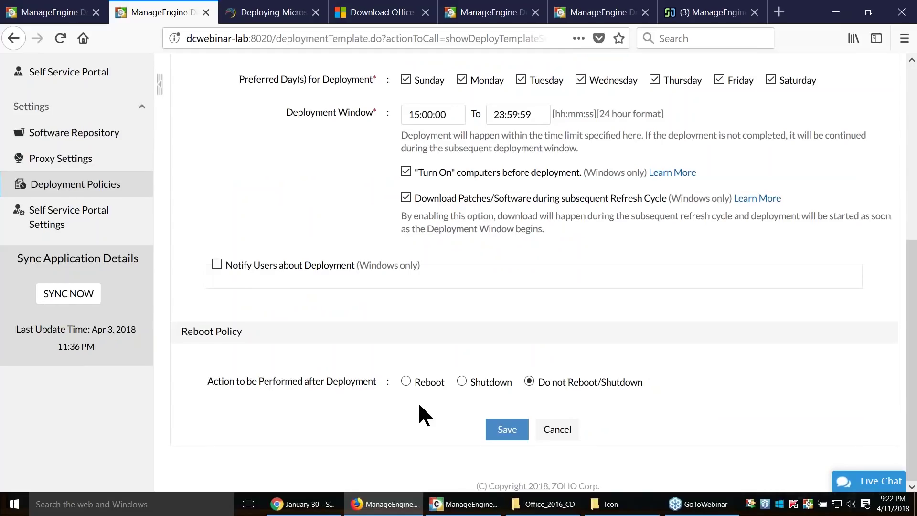
Try the Reboot action with Postpone reboot and Force Reboot After 2 days, and return to Do not Reboot/Shutdown
left_click(406, 381)
scroll(406, 382, "down", 4)
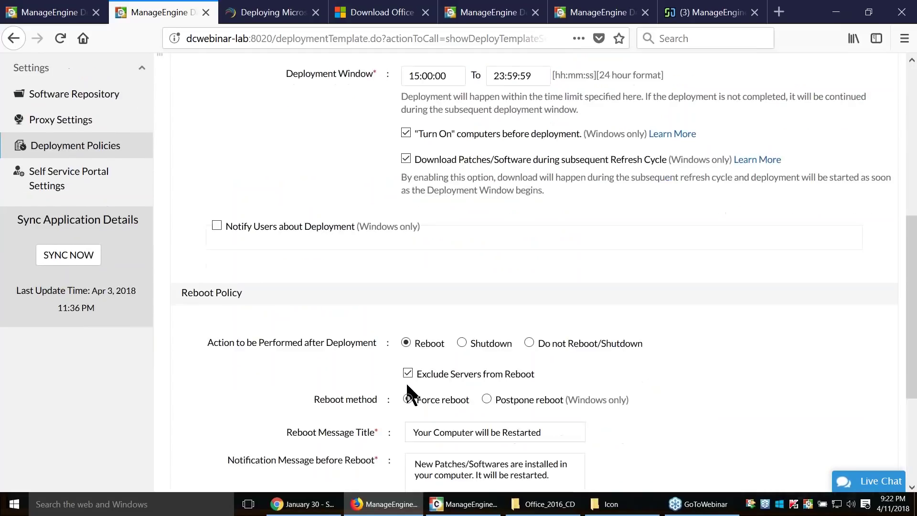
scroll(458, 277, "down", 1)
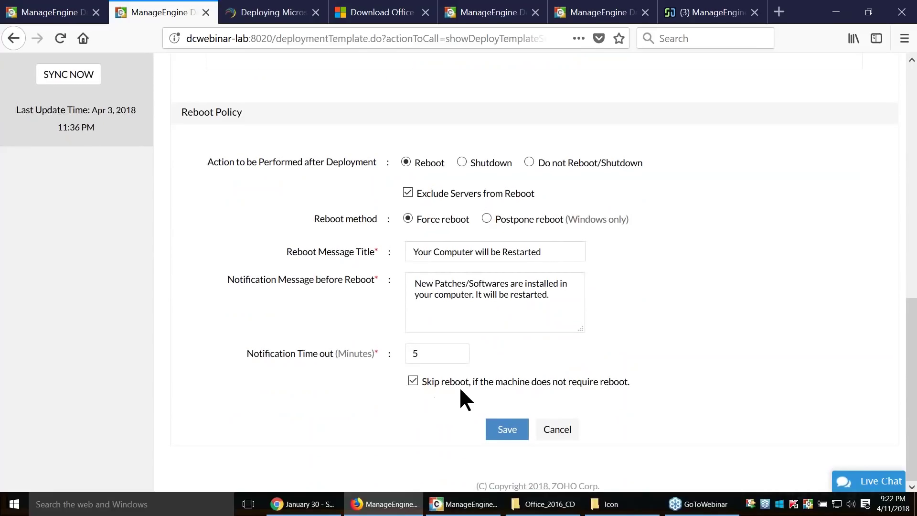
left_click(487, 219)
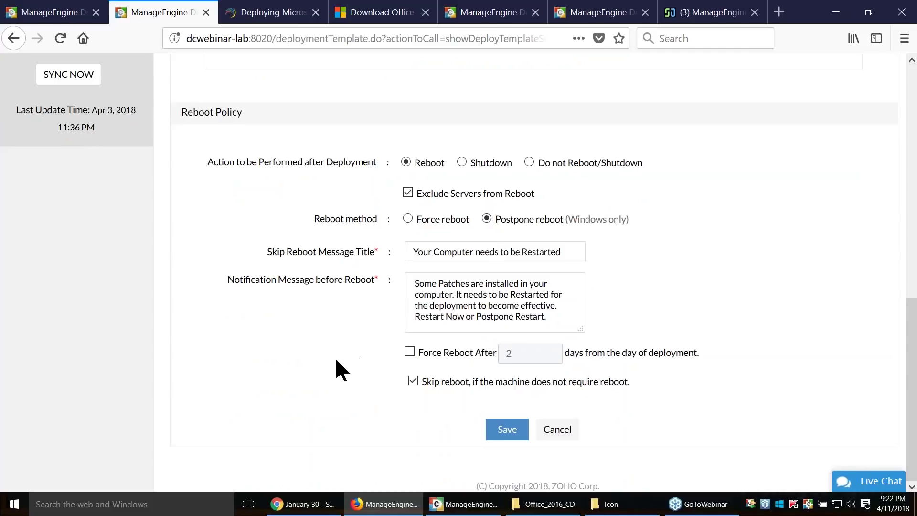
left_click(409, 352)
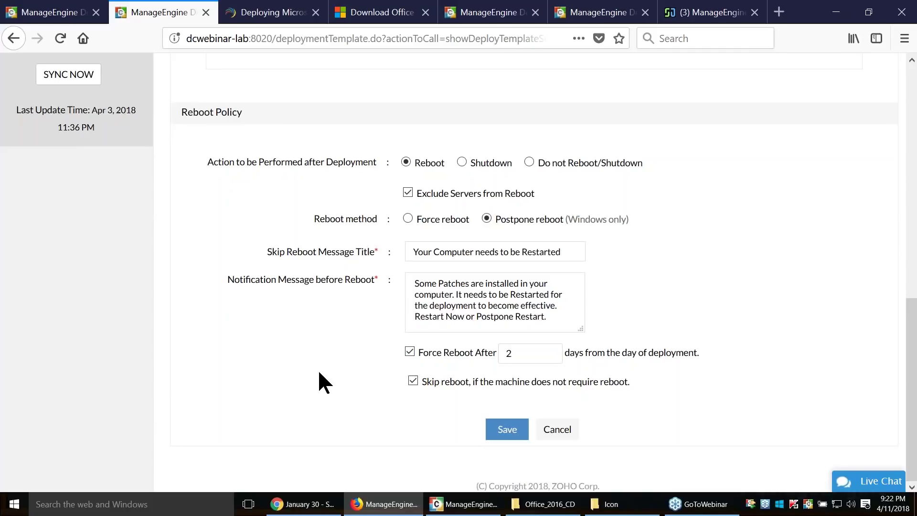
left_click(530, 162)
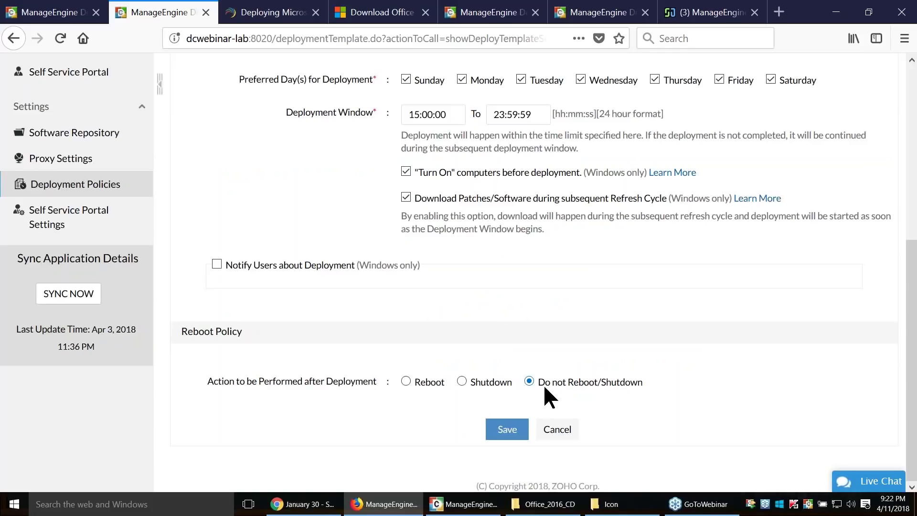
Return to the software installation configuration and apply the Chrome Deploy Policy to it
scroll(614, 394, "up", 4)
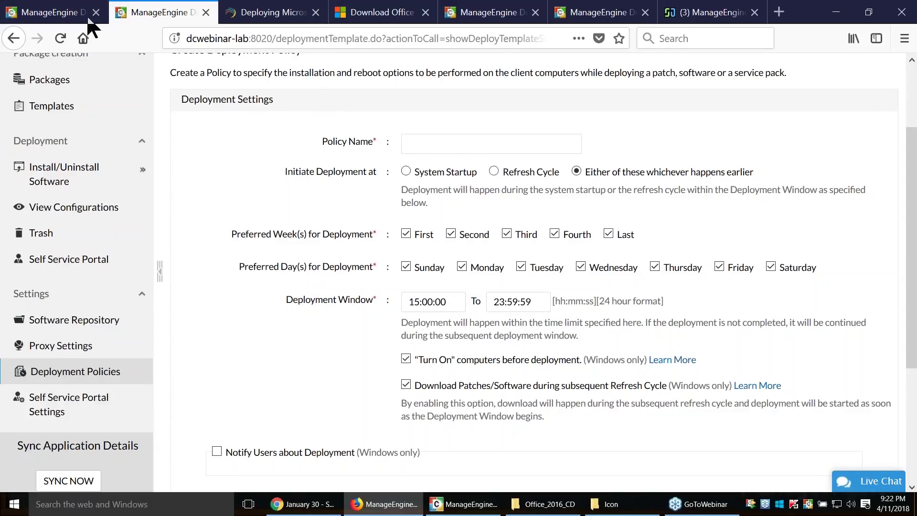
left_click(61, 12)
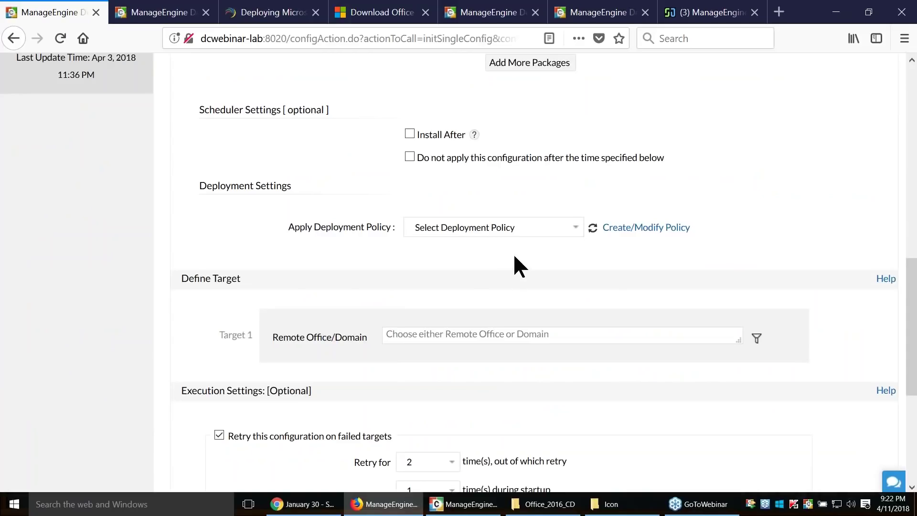
left_click(573, 228)
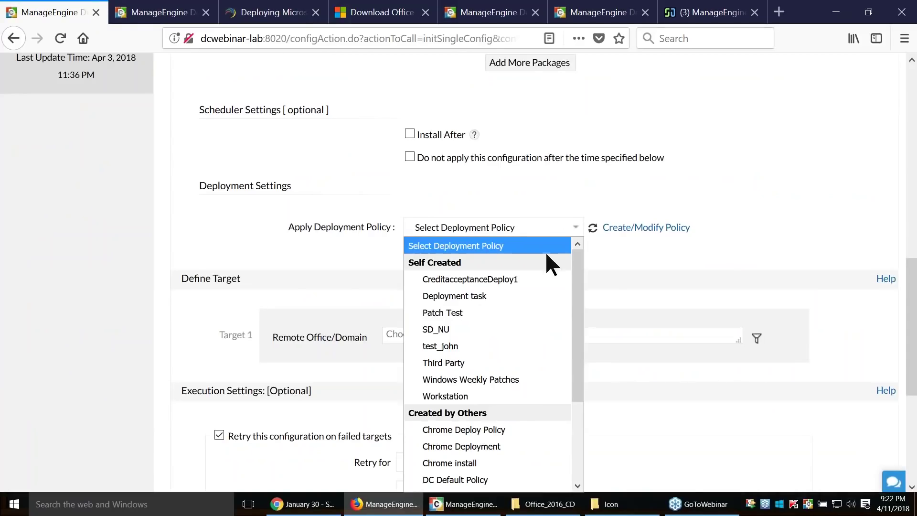
left_click(478, 430)
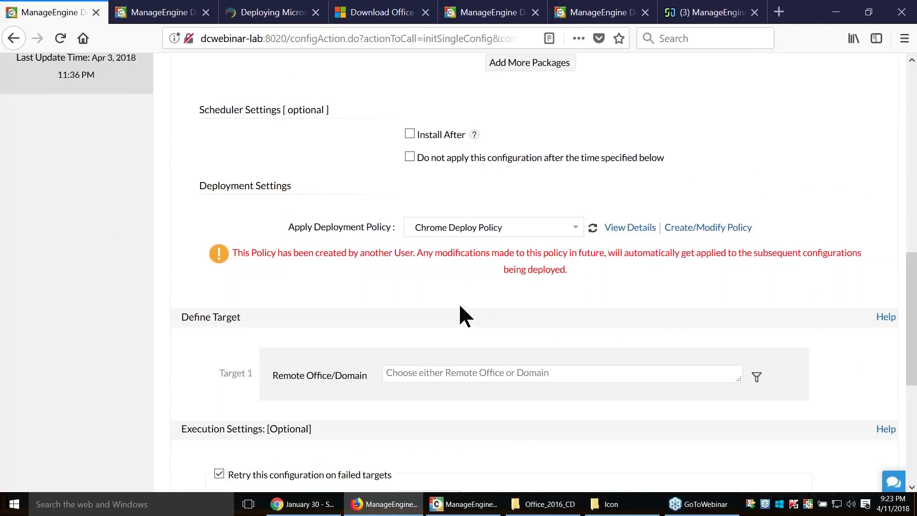
Select all remote offices as the deployment target for Target 1
scroll(486, 282, "down", 4)
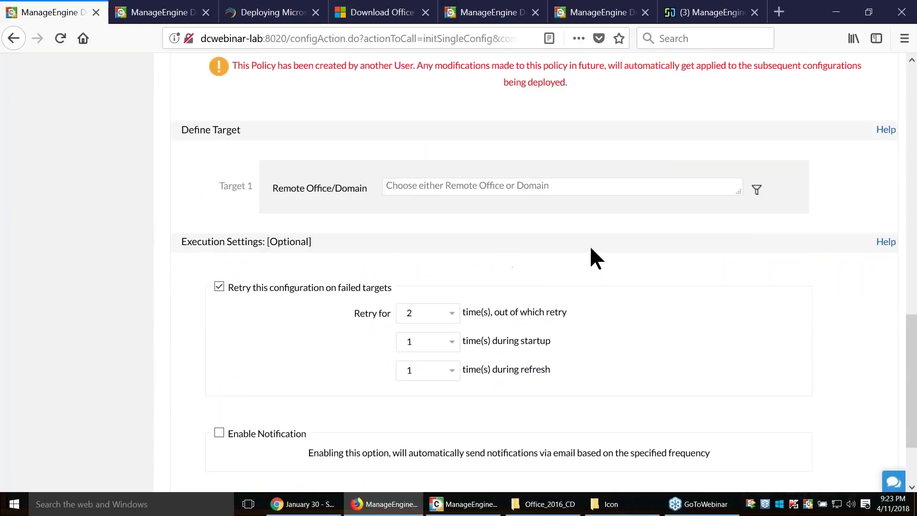
mouse_move(665, 199)
left_click(670, 187)
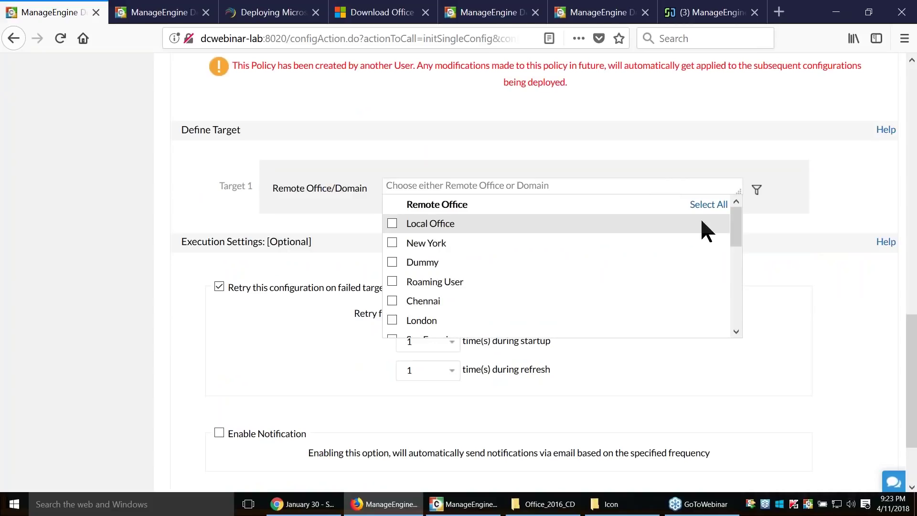
left_click_drag(736, 231, 717, 207)
left_click(712, 206)
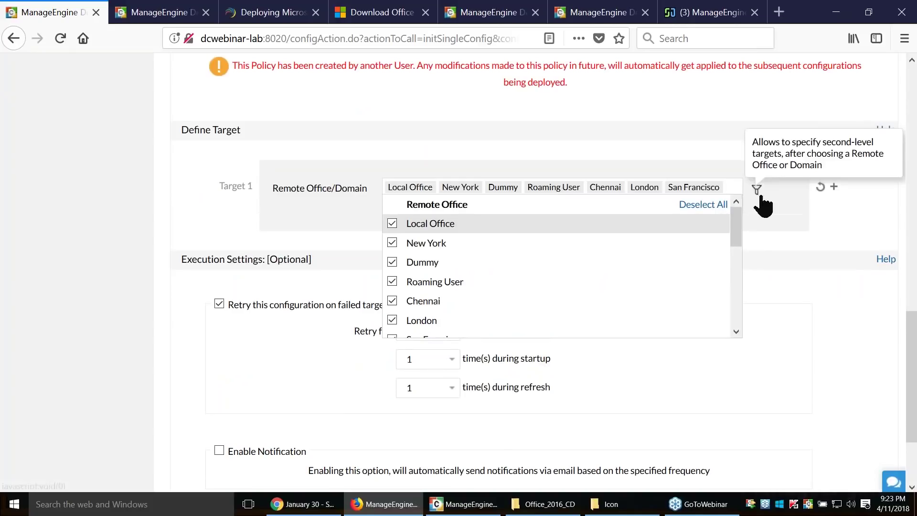
Show Target 1's computer filter and exclusion criteria, keeping Domain for both, and add and remove a second target
left_click(757, 190)
left_click(375, 244)
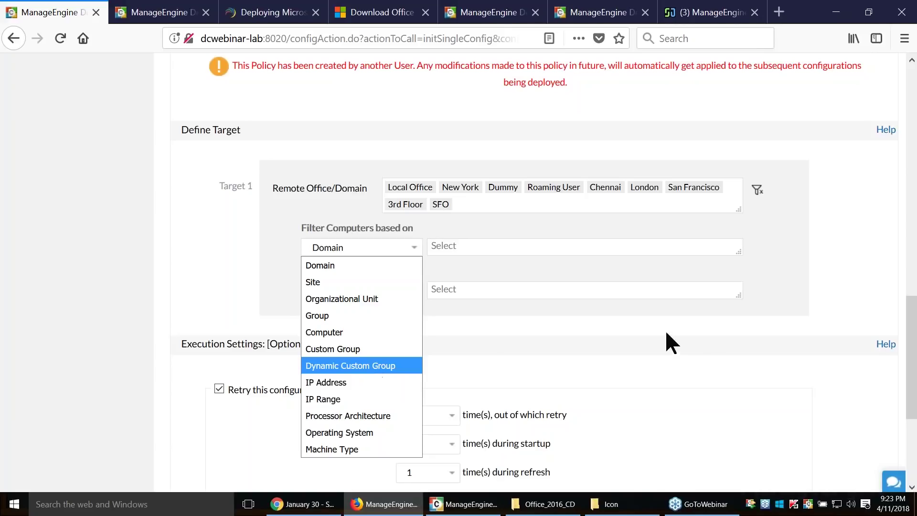
left_click(363, 266)
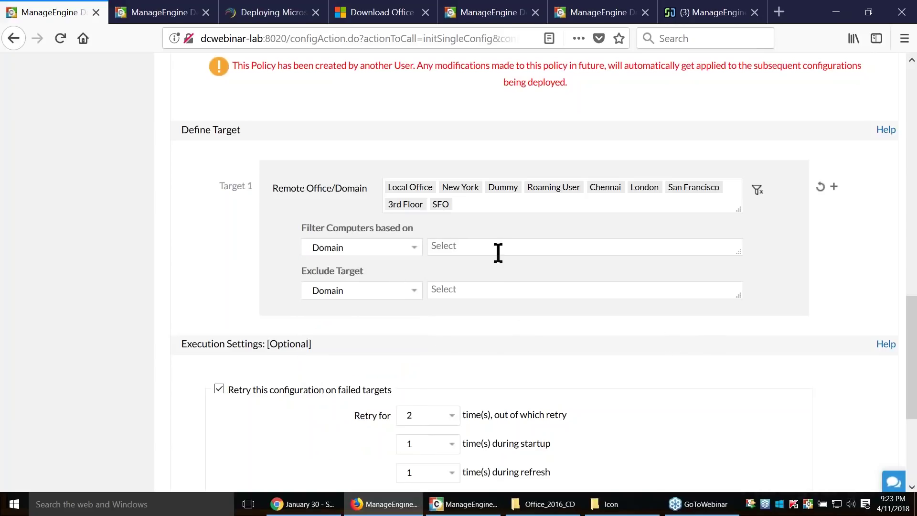
left_click(412, 290)
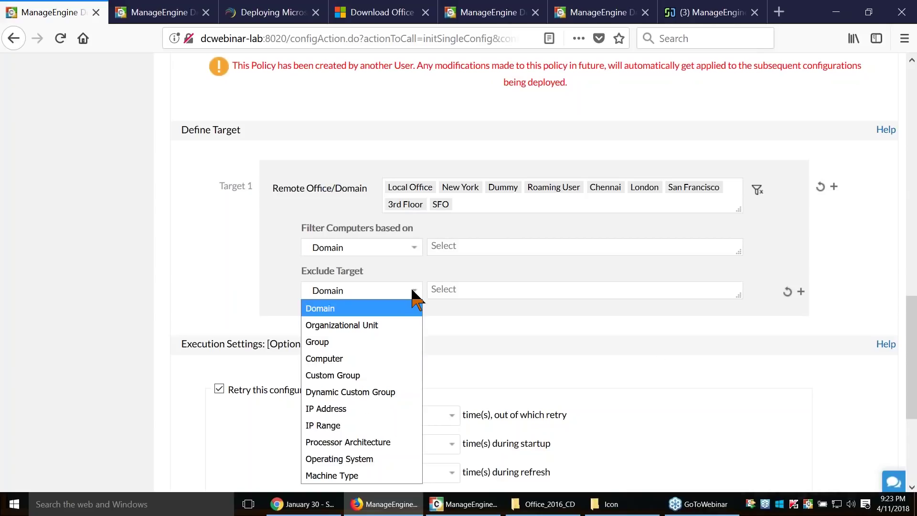
left_click(746, 308)
left_click(834, 188)
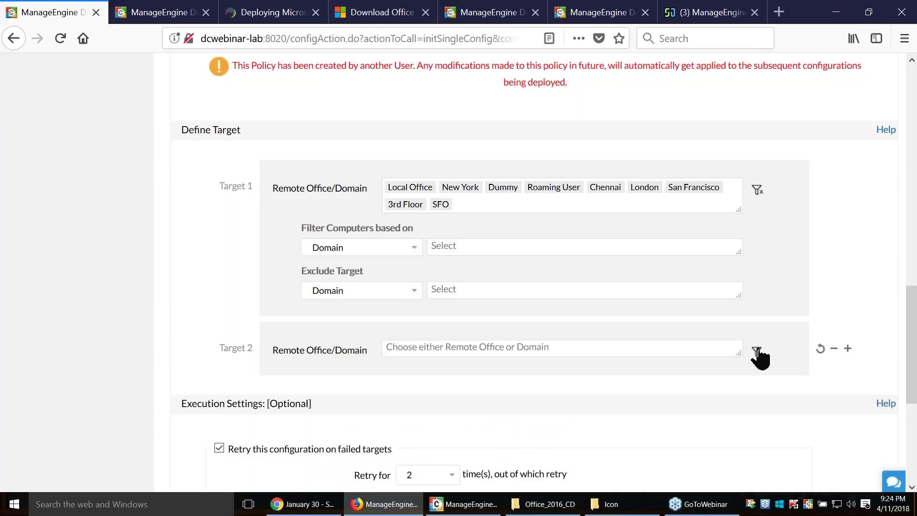
left_click(835, 350)
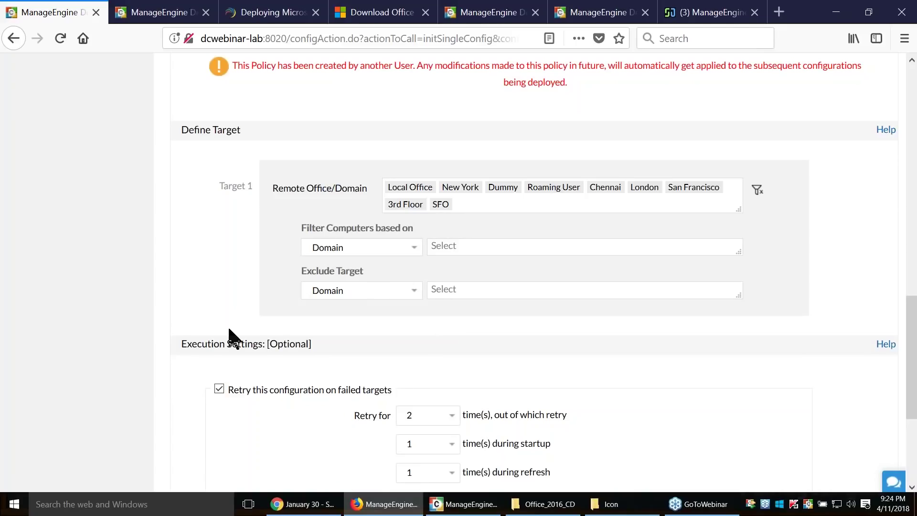
Disable retrying the configuration on failed targets and enable e-mail notification in the execution settings
scroll(308, 353, "down", 2)
scroll(318, 334, "down", 2)
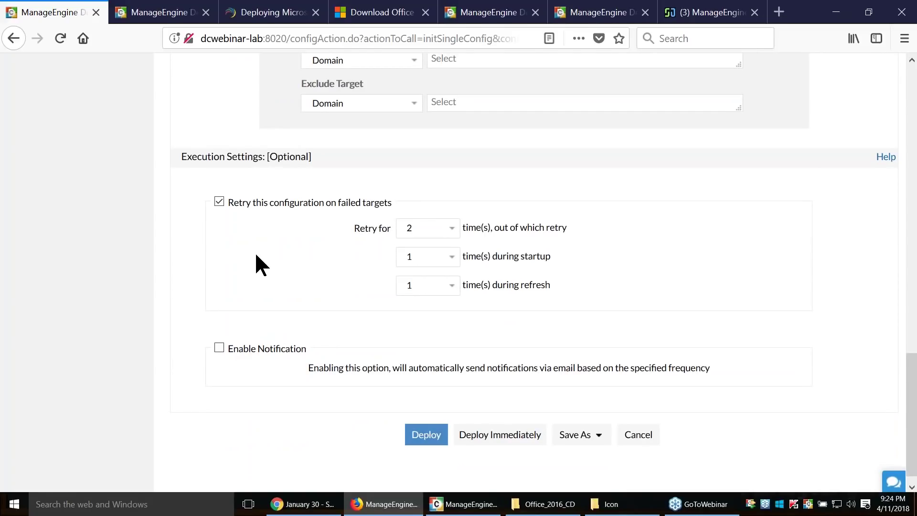
left_click(447, 228)
left_click(767, 239)
left_click(219, 200)
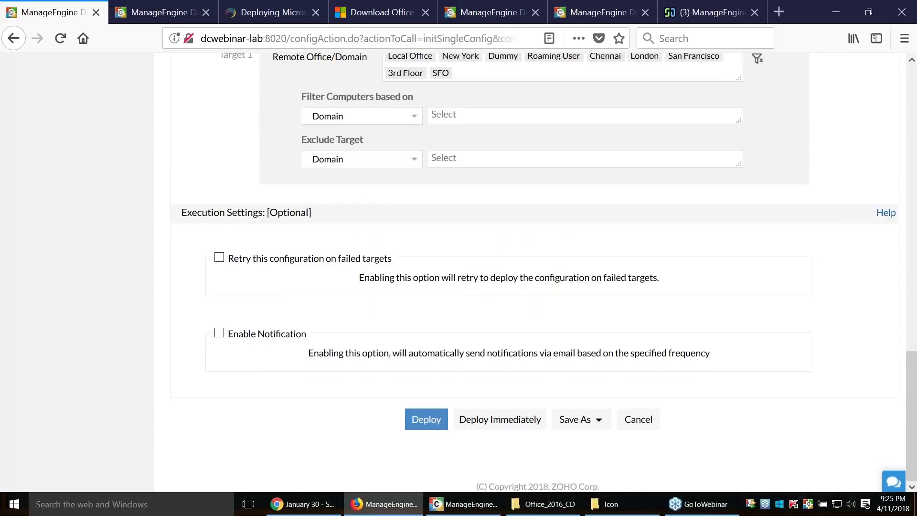
left_click(219, 333)
scroll(479, 324, "down", 1)
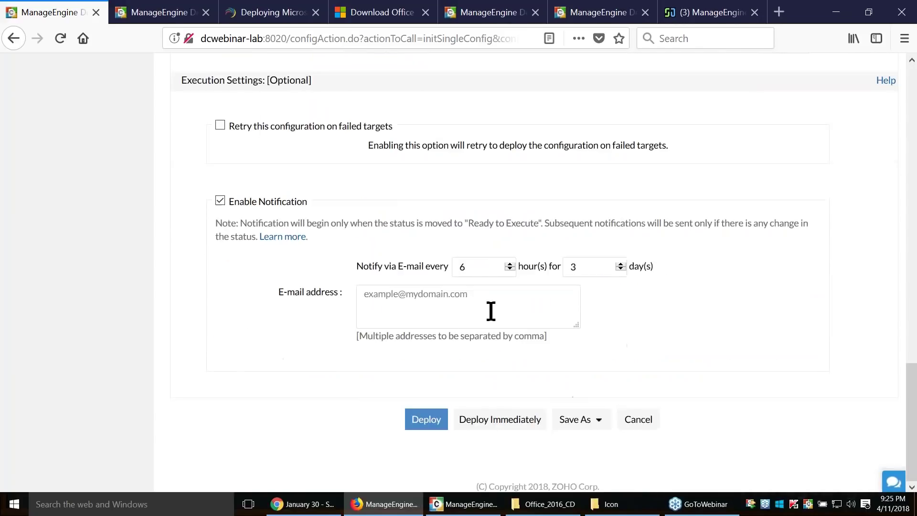
Disable e-mail notification in the execution settings of the chrome_install configuration
left_click(491, 308)
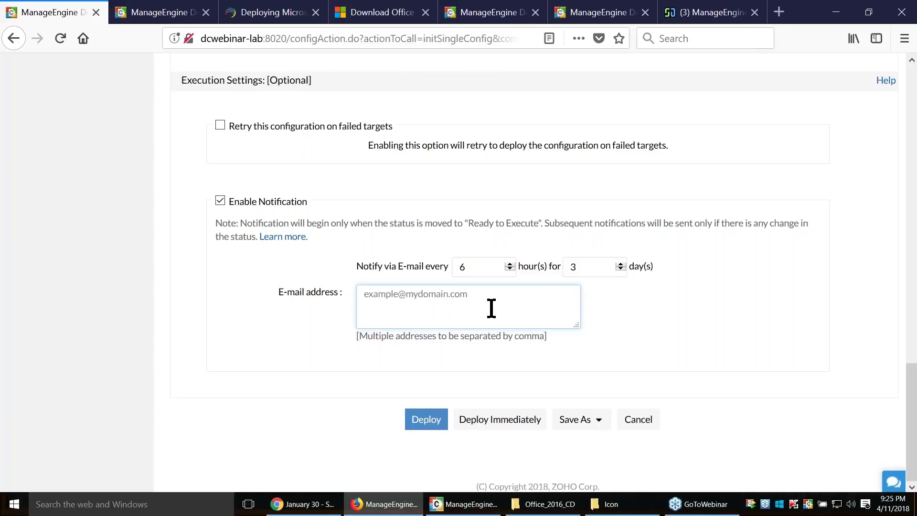
left_click(231, 201)
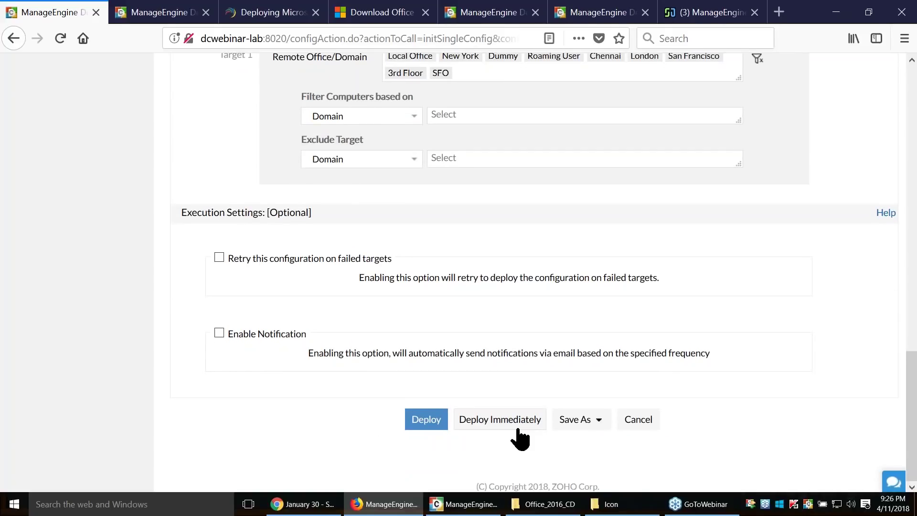
Open MyConfiguration1673 from the list of software configurations and review its summary and execution status
scroll(520, 437, "up", 4)
scroll(443, 376, "up", 13)
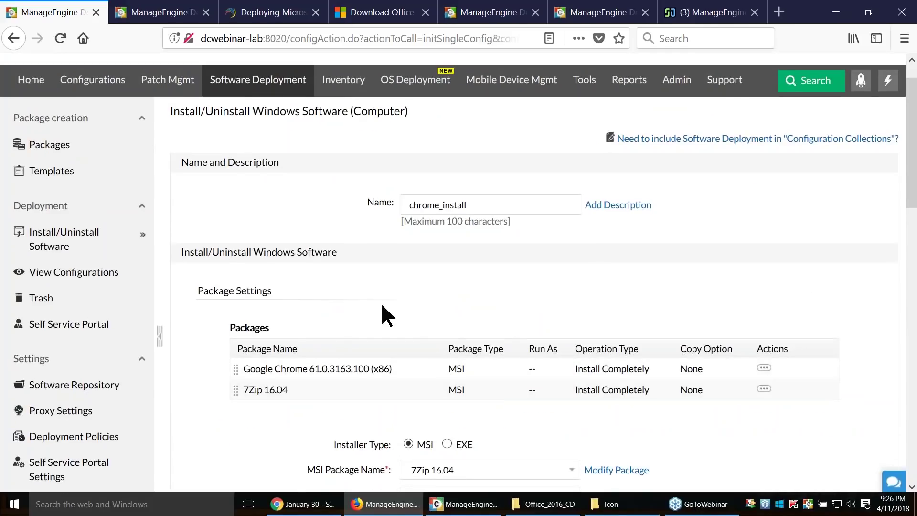
left_click(88, 276)
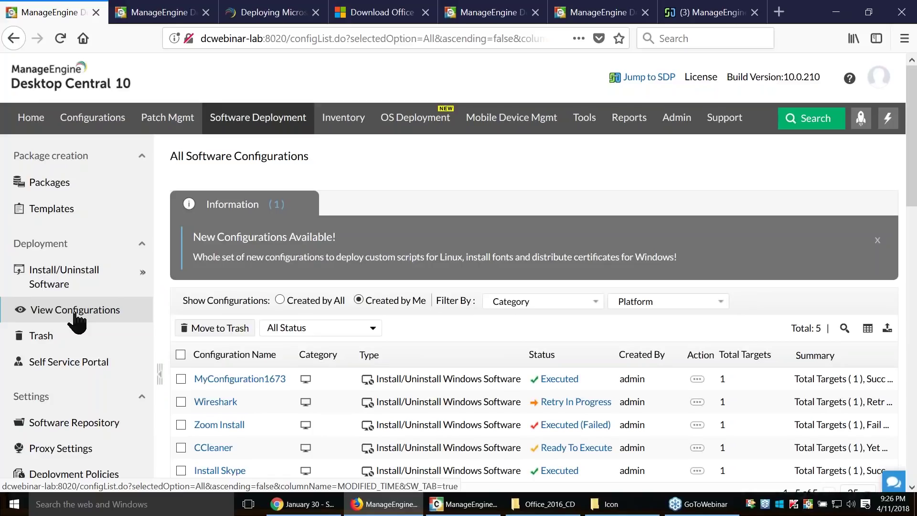
scroll(75, 320, "down", 3)
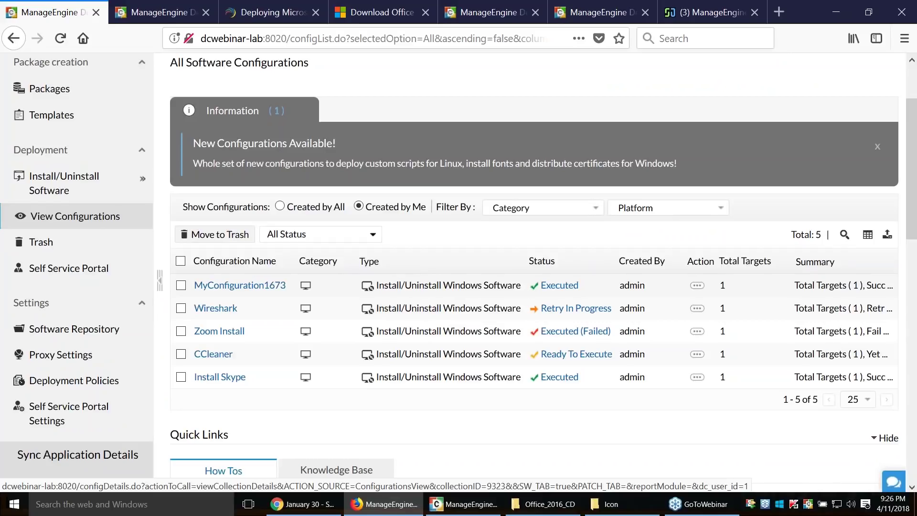
left_click(240, 285)
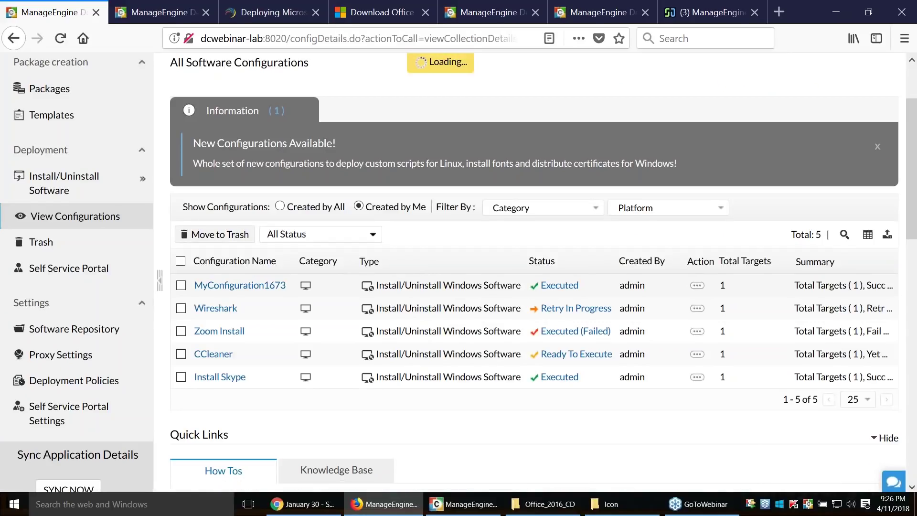
scroll(450, 354, "down", 3)
scroll(457, 360, "up", 2)
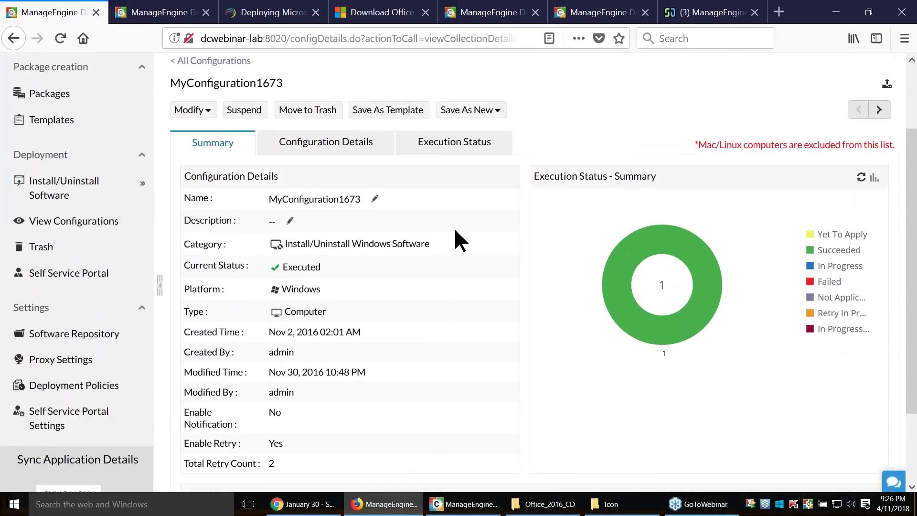
scroll(477, 233, "down", 2)
scroll(439, 231, "up", 4)
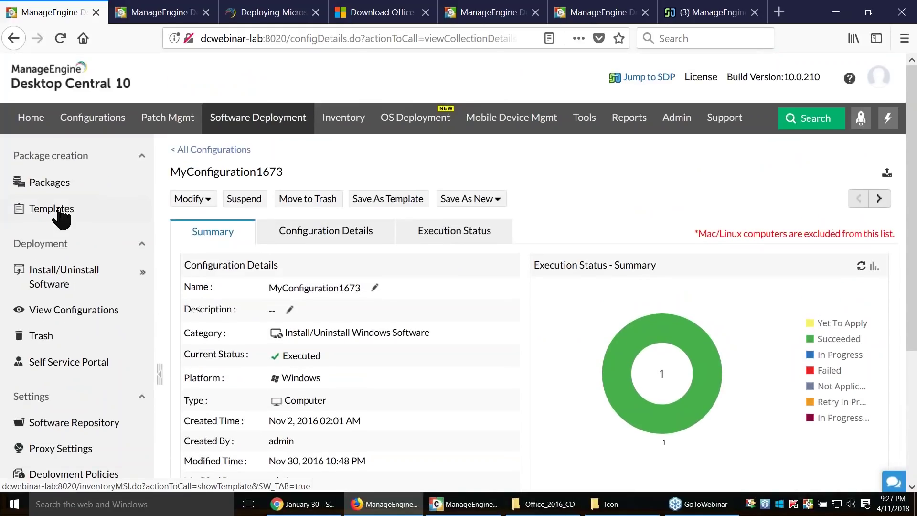
View the form for requesting a missing application from the software templates page, and close it
left_click(59, 212)
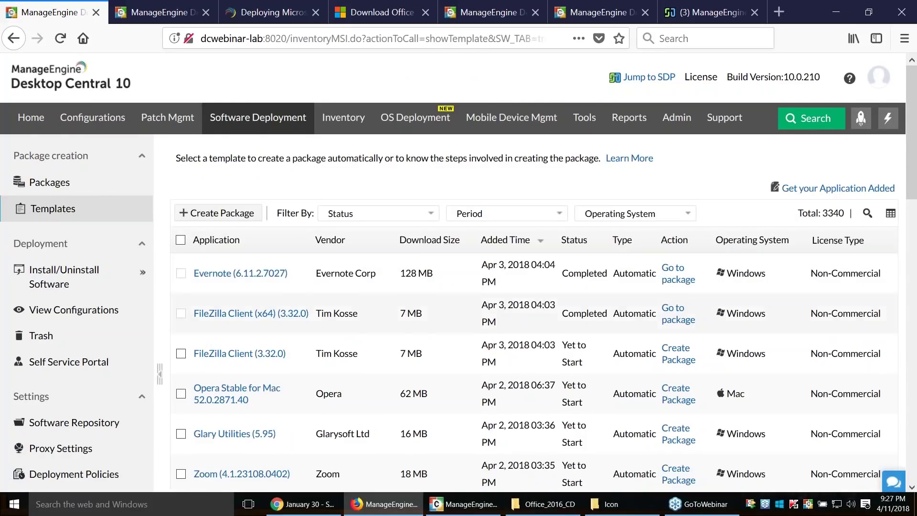
scroll(315, 275, "down", 2)
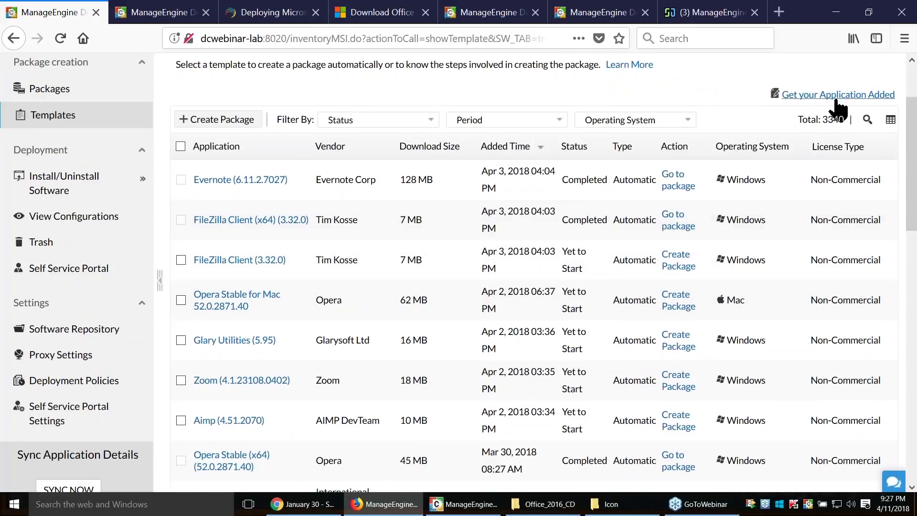
scroll(72, 205, "up", 2)
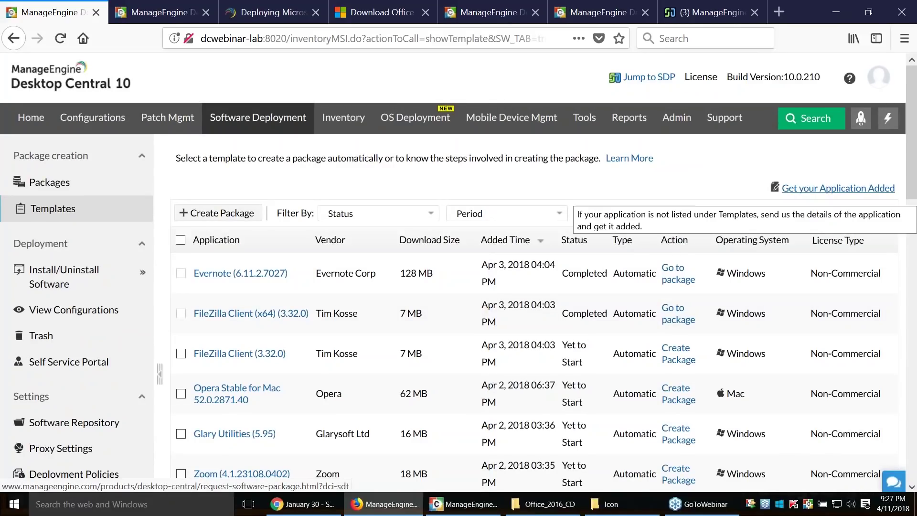
left_click(839, 188)
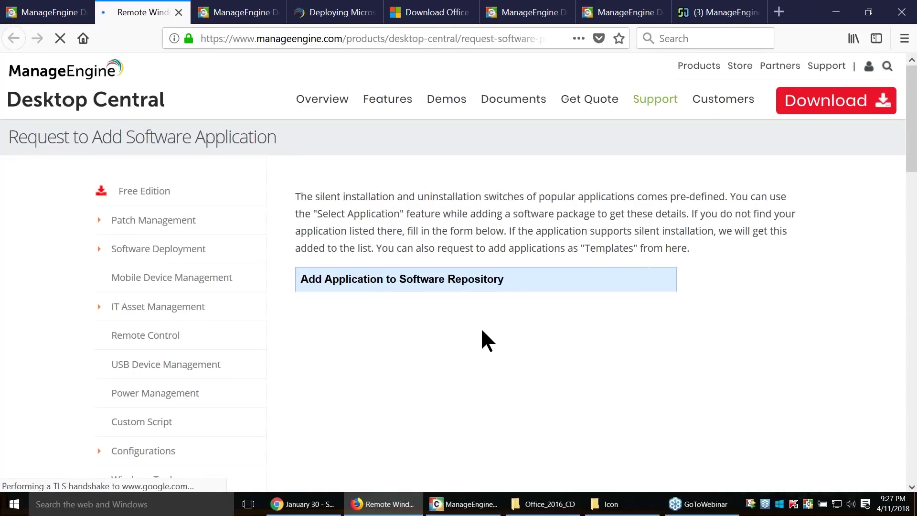
scroll(482, 332, "down", 2)
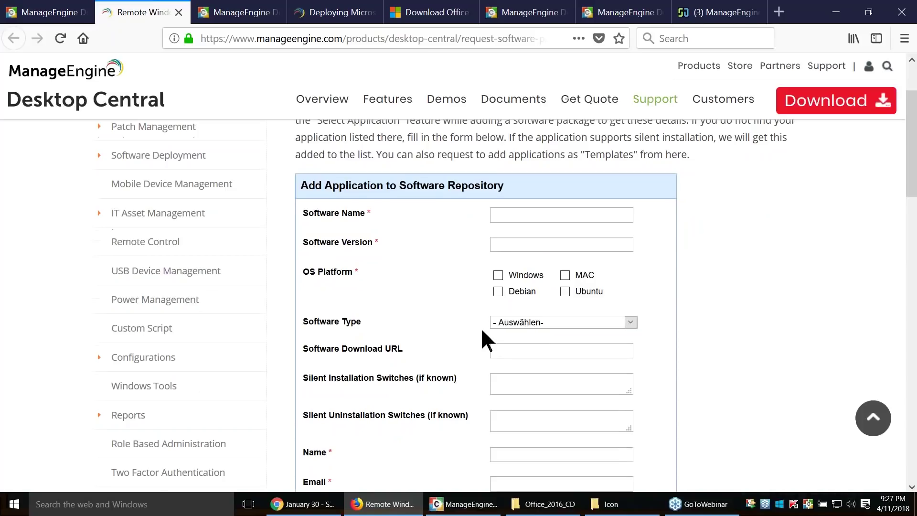
left_click(178, 12)
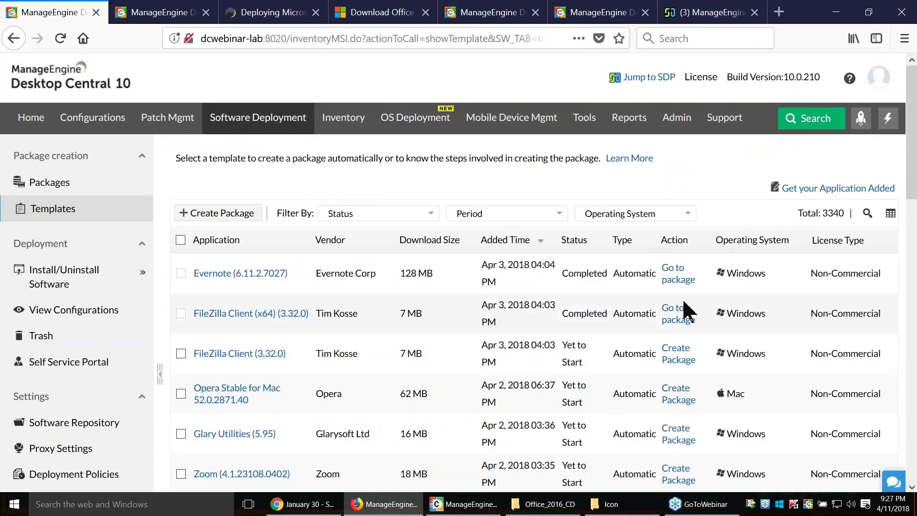
Show the presentation slide on deploying MS Office 2016 to Finance Dept computers and return to Desktop Central
key("alt+Tab")
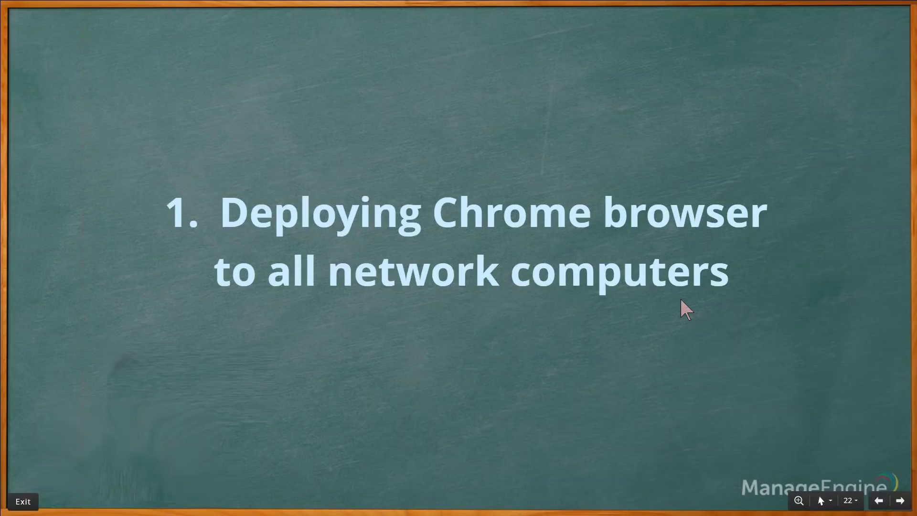
key("Right")
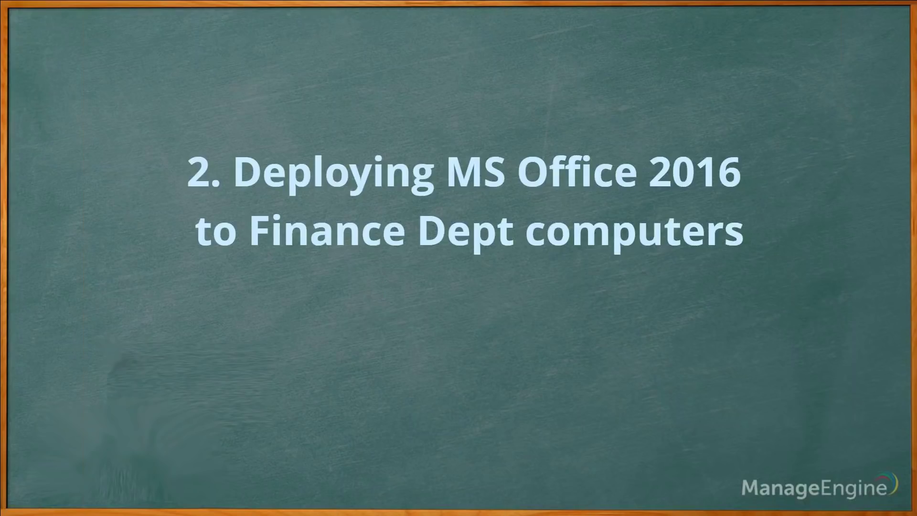
key("alt+Tab")
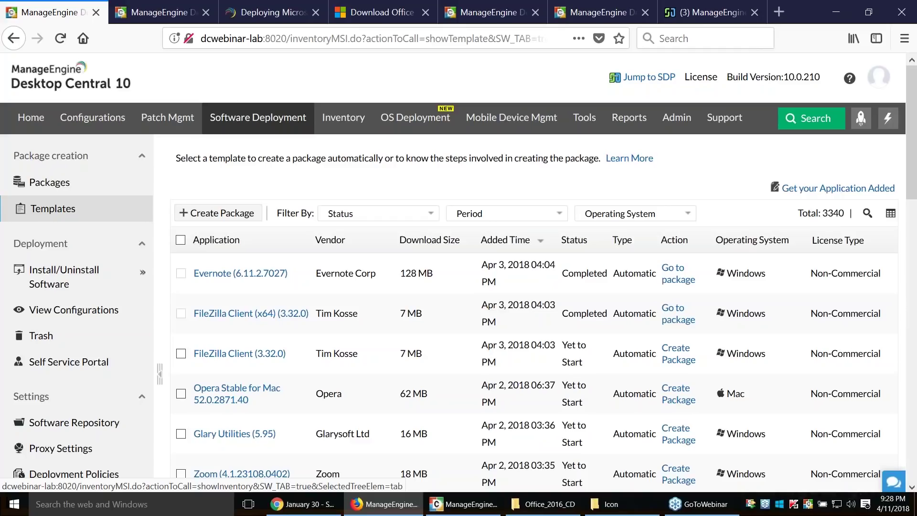
Search the software deployment templates for the application "office 2016"
left_click(266, 125)
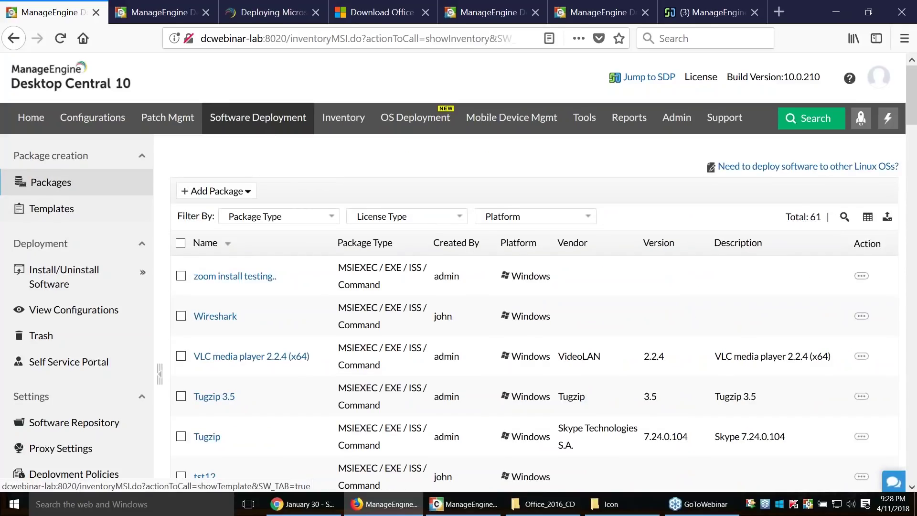
left_click(51, 208)
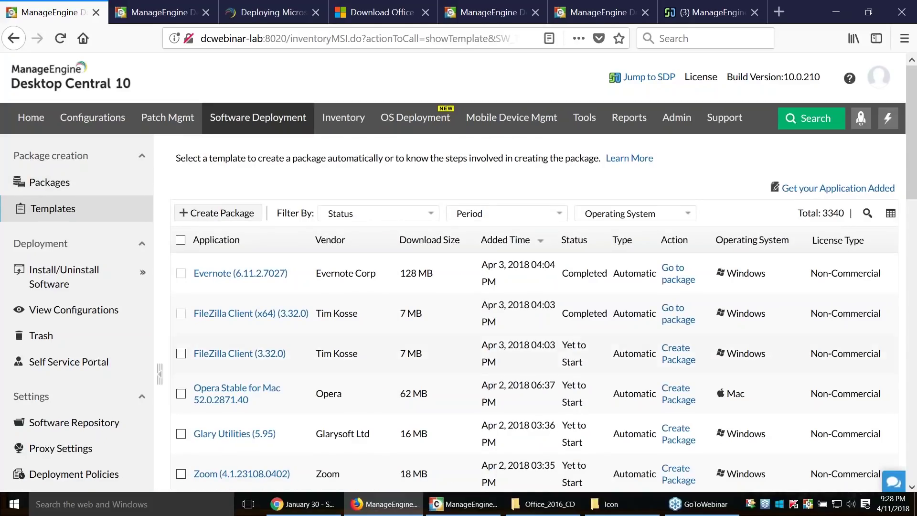
left_click(868, 214)
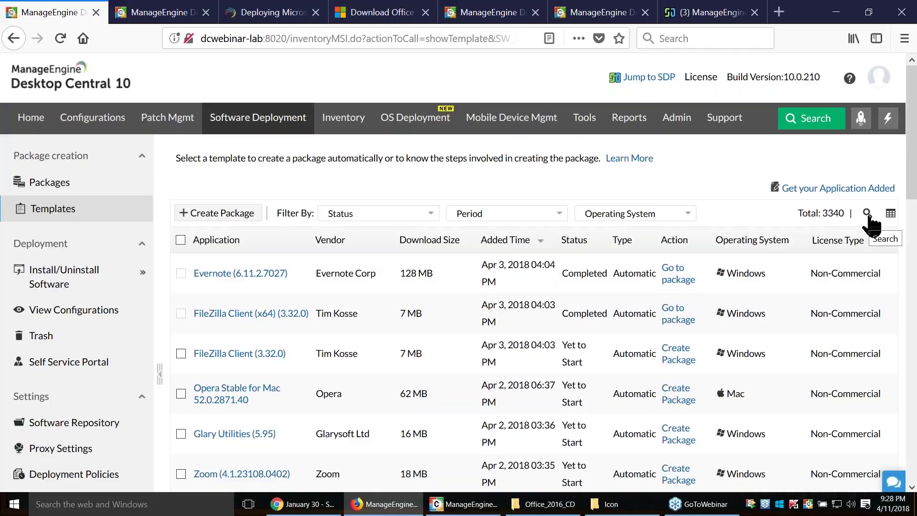
left_click(243, 268)
type("office 2016")
key("Return")
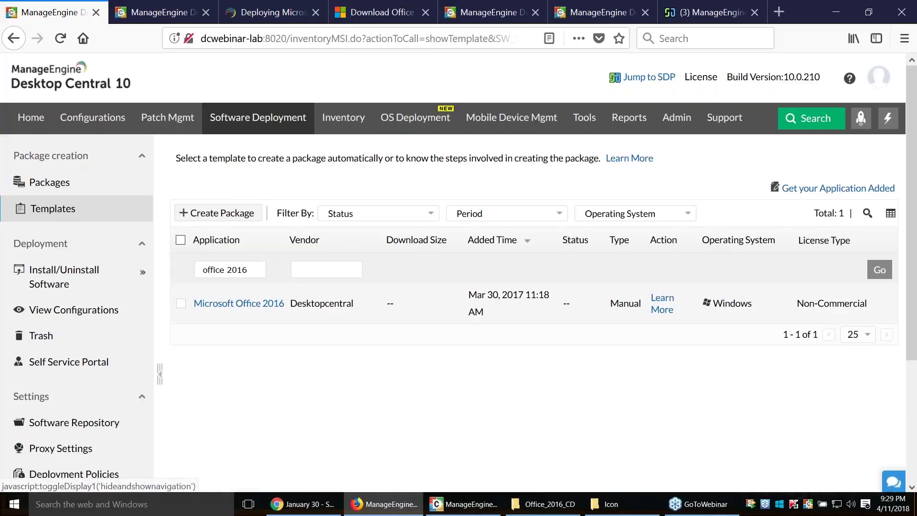
View the application details of the Microsoft Office 2016 template and open its How-To Doc
left_click(265, 308)
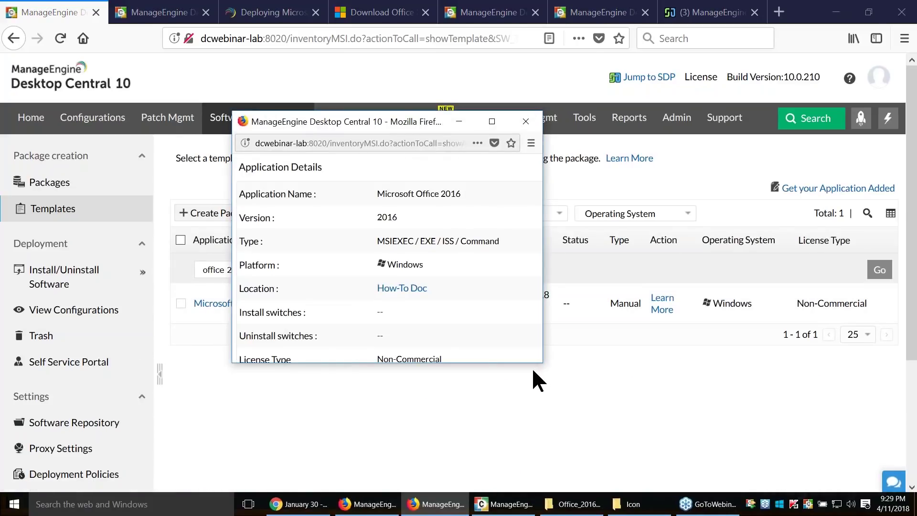
left_click_drag(541, 365, 647, 455)
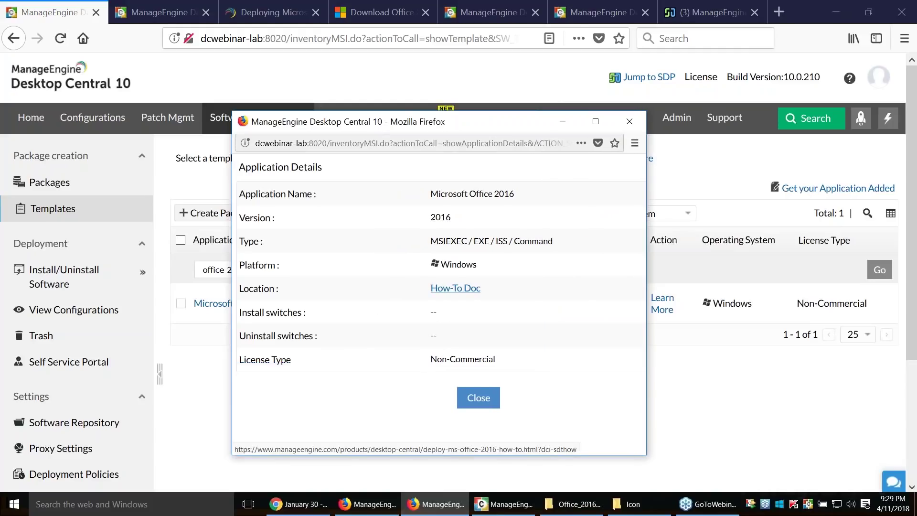
left_click(460, 291)
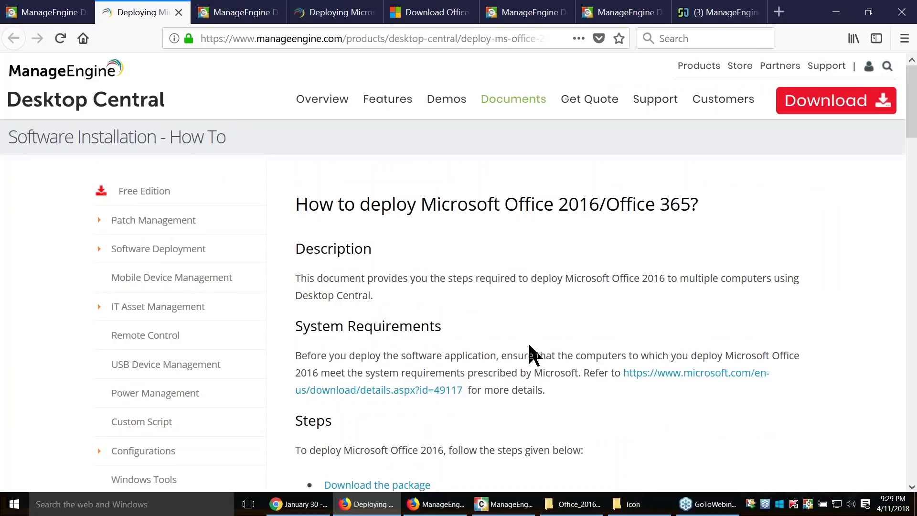
Examine the Office 2016 how-to document's system requirements and its instructions for downloading, extracting and customizing the installation
scroll(535, 326, "down", 2)
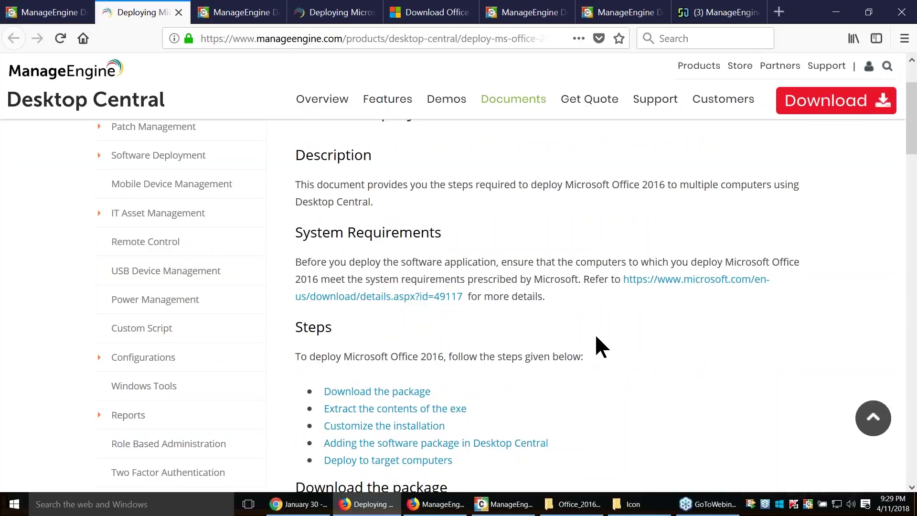
scroll(594, 332, "down", 2)
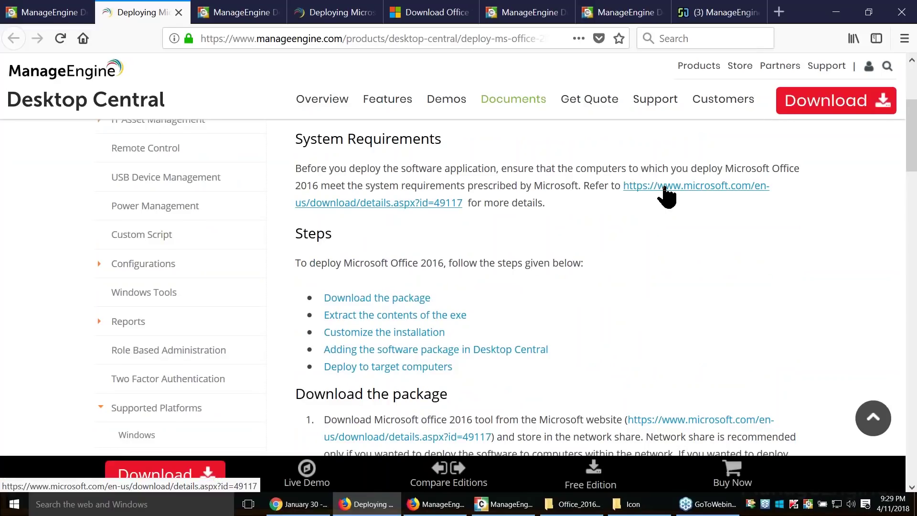
scroll(665, 195, "down", 4)
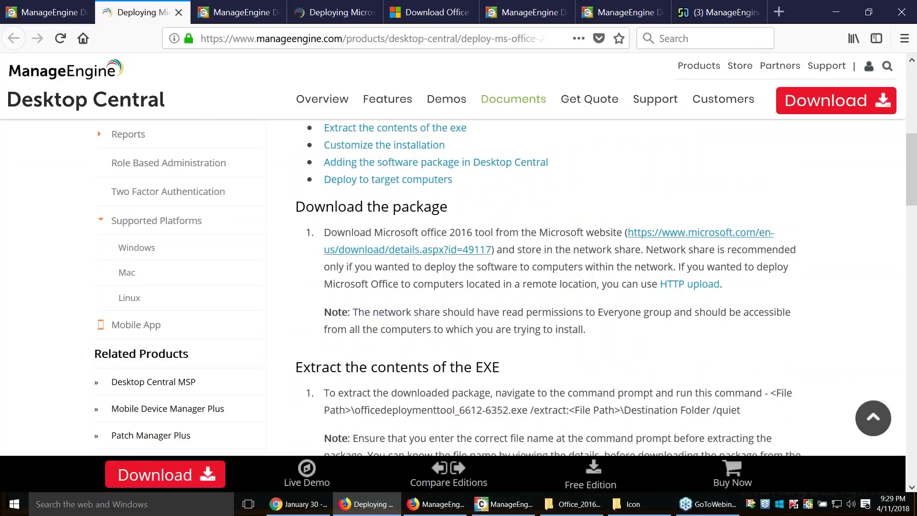
scroll(647, 199, "up", 2)
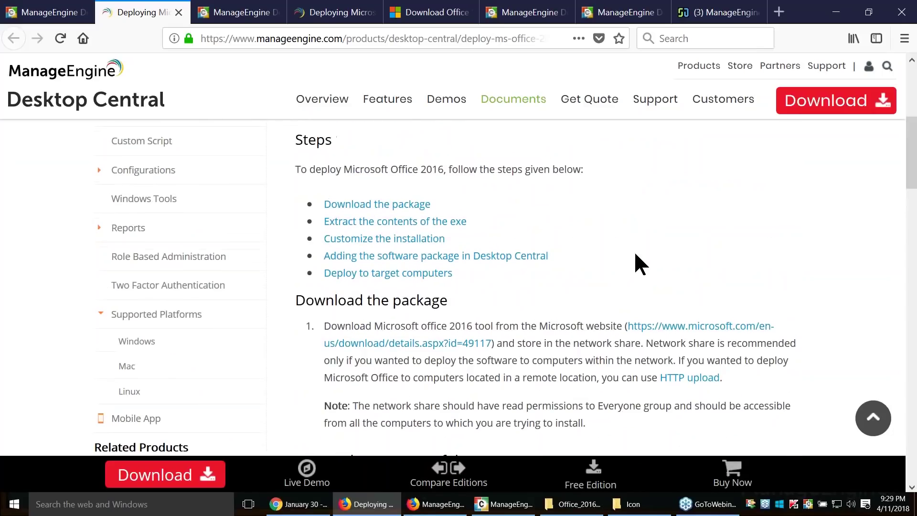
scroll(635, 260, "down", 2)
scroll(635, 258, "down", 2)
scroll(621, 262, "down", 2)
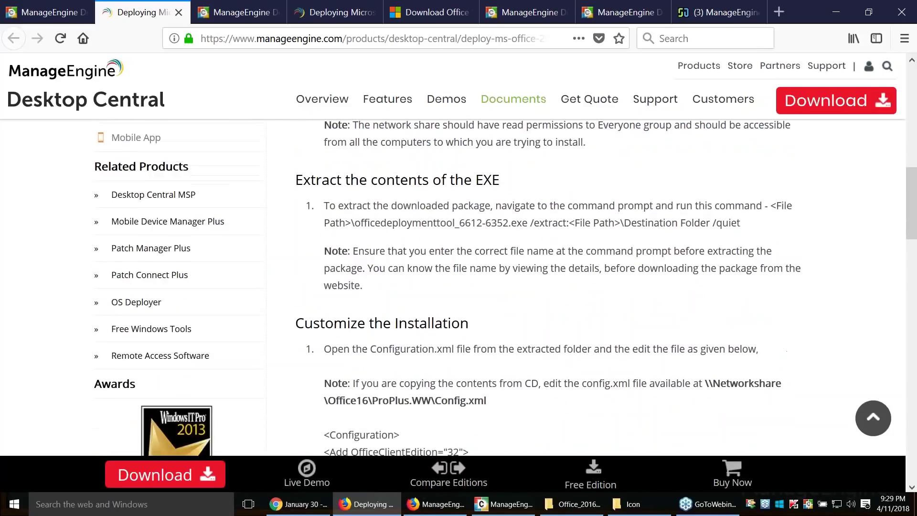
scroll(620, 262, "down", 2)
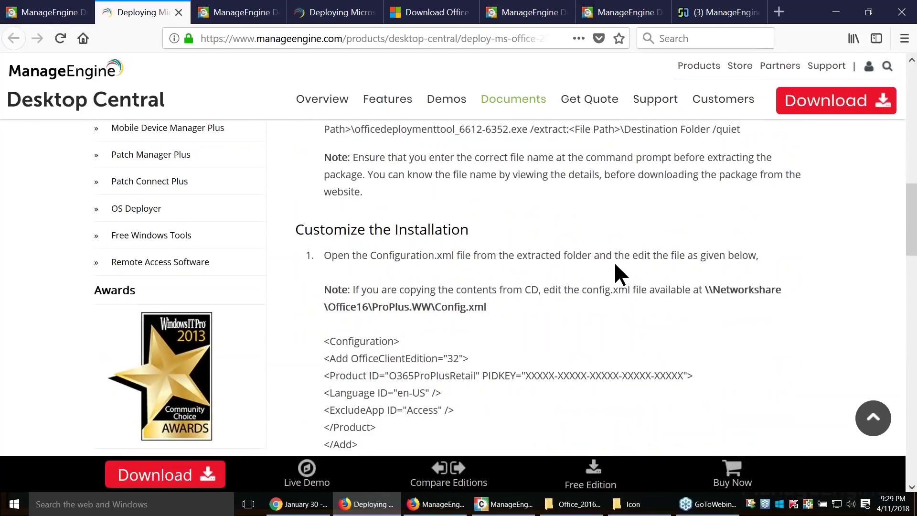
scroll(617, 275, "up", 7)
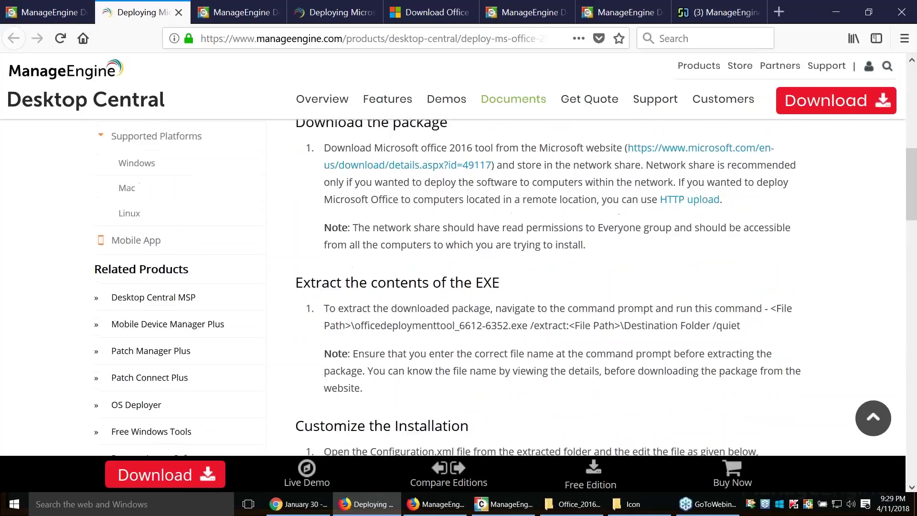
scroll(594, 295, "up", 6)
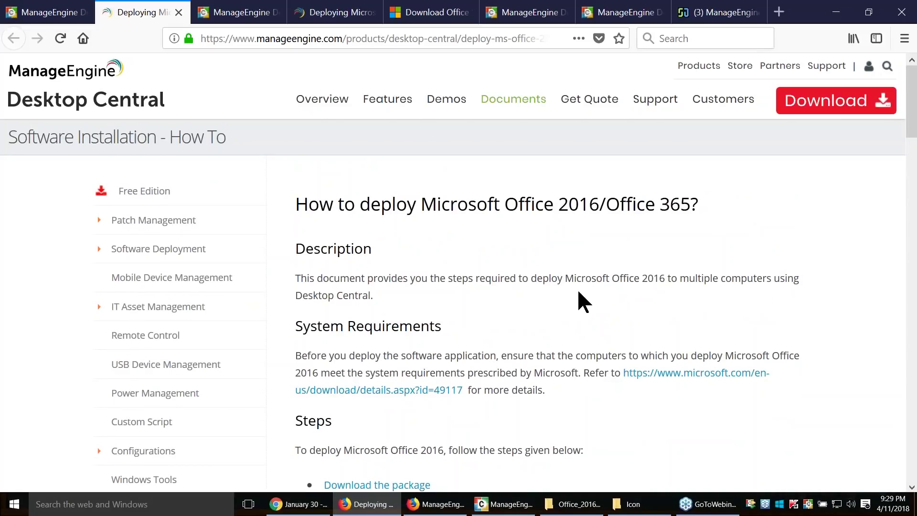
Open the Microsoft page linked under System Requirements and show the Office 2016 Deployment Tool download
scroll(569, 293, "down", 2)
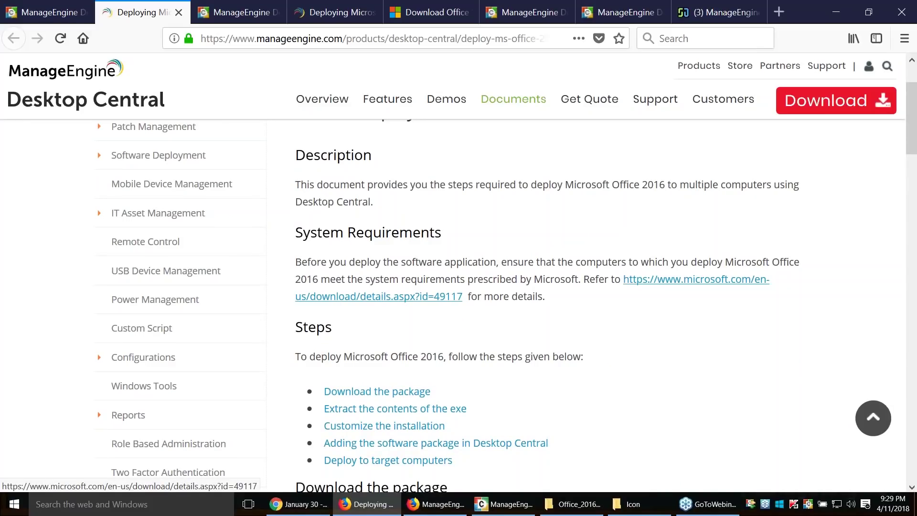
left_click(696, 279)
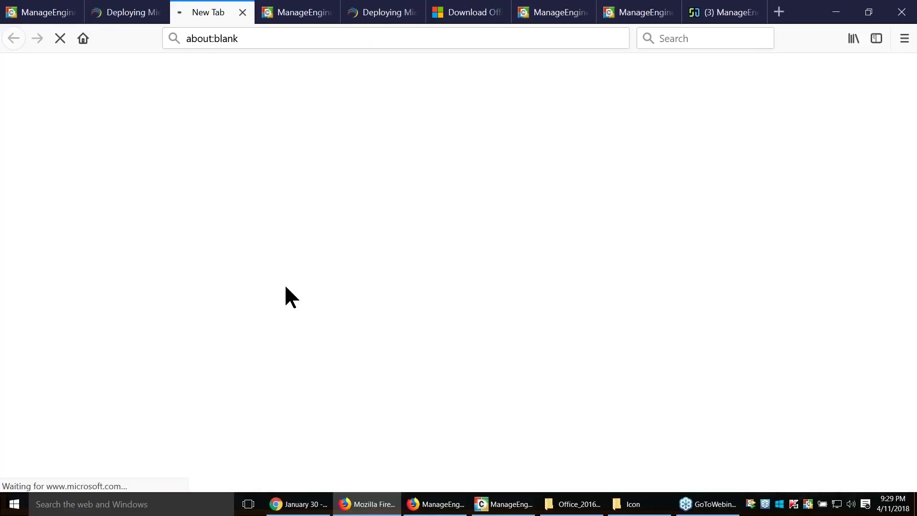
scroll(227, 368, "down", 6)
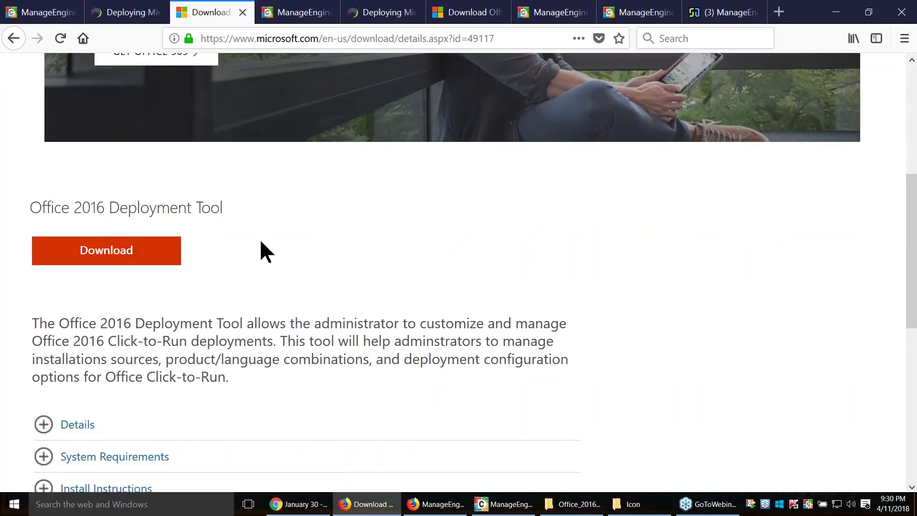
Open the MsOffice2016 folder in DCSWRepository on the D: drive and point out its setup.exe file
left_click(650, 509)
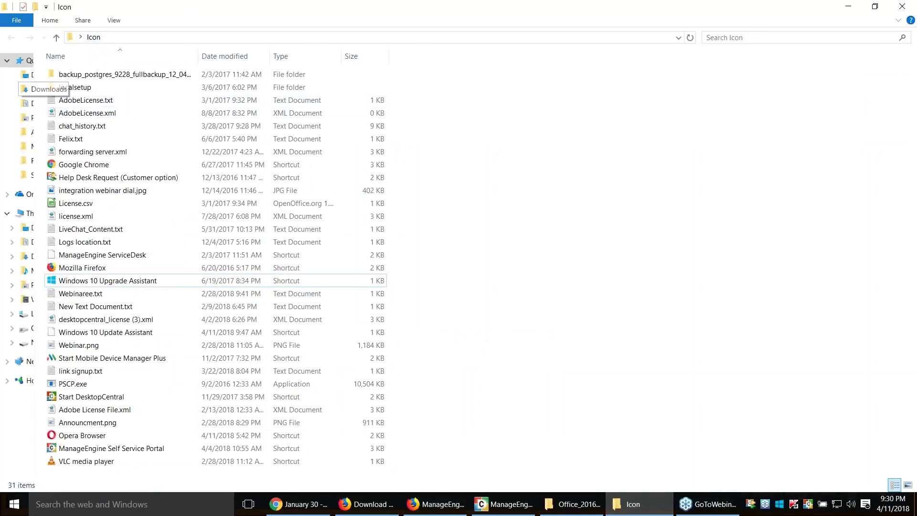
left_click(27, 329)
double_click(116, 84)
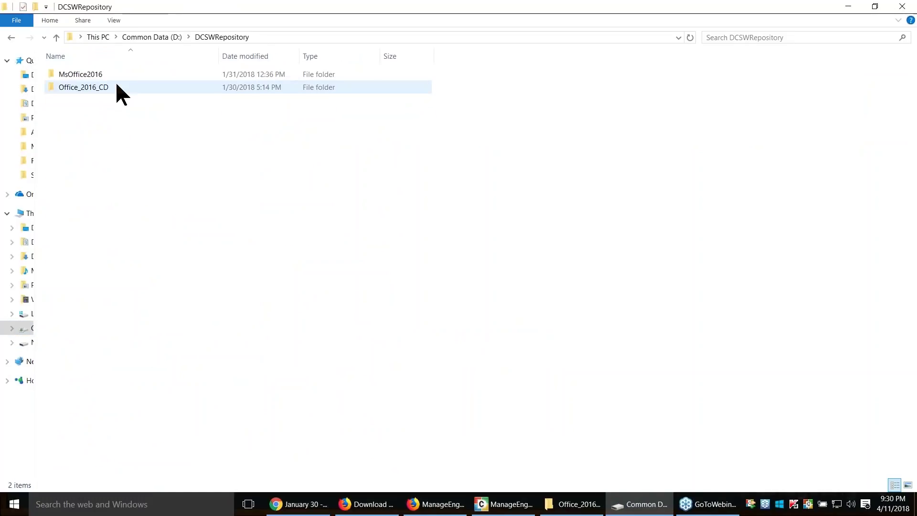
double_click(120, 71)
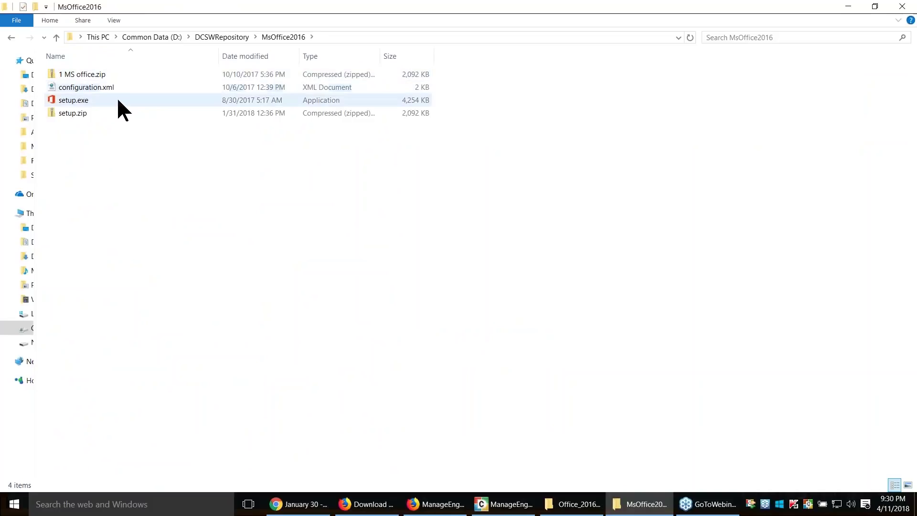
left_click(118, 101)
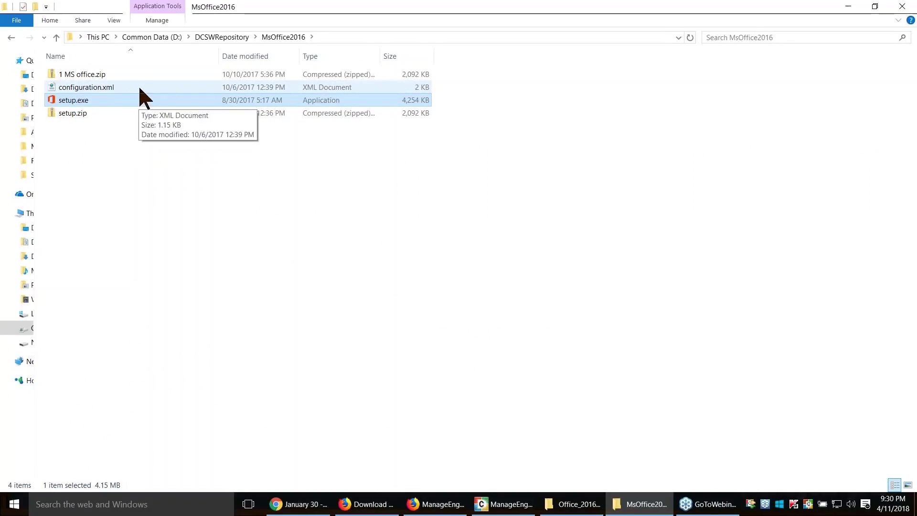
Examine the Office_2016_CD folder, including its setup.exe and the configuration.xml file inside the proplus.ww subfolder
left_click(225, 37)
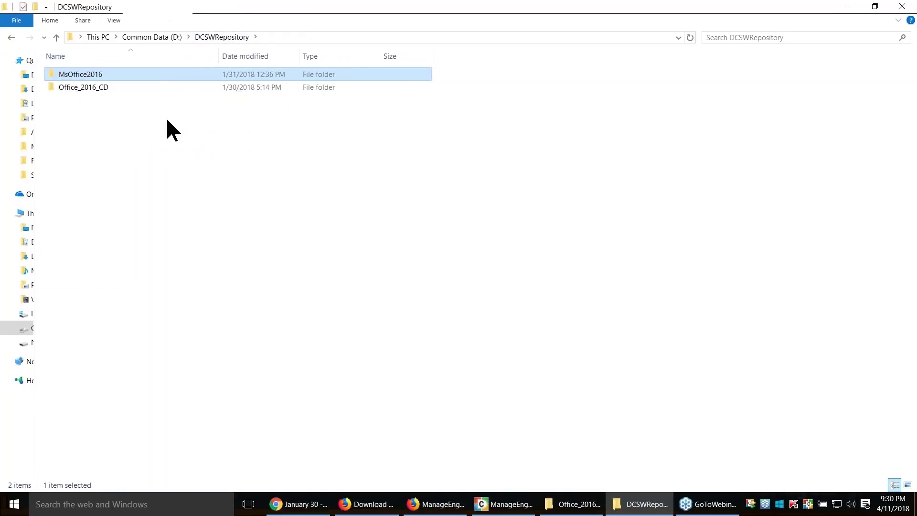
double_click(79, 89)
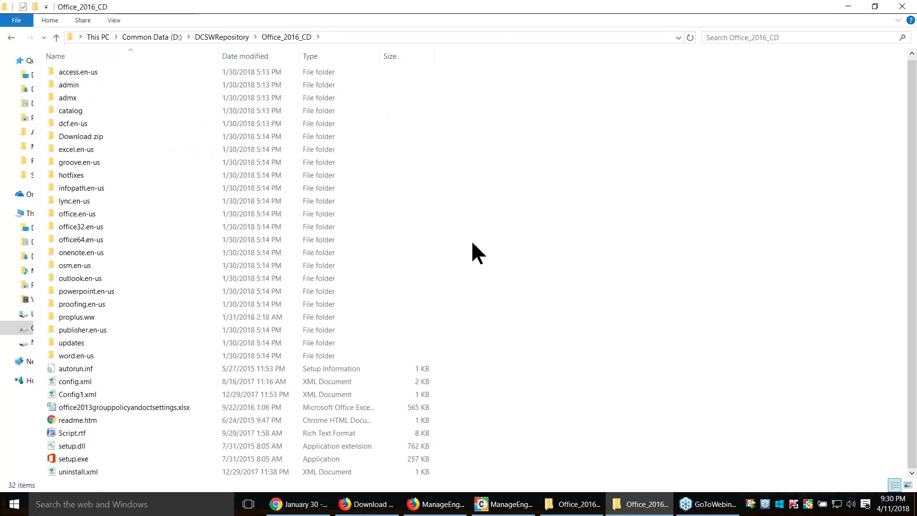
left_click(65, 460)
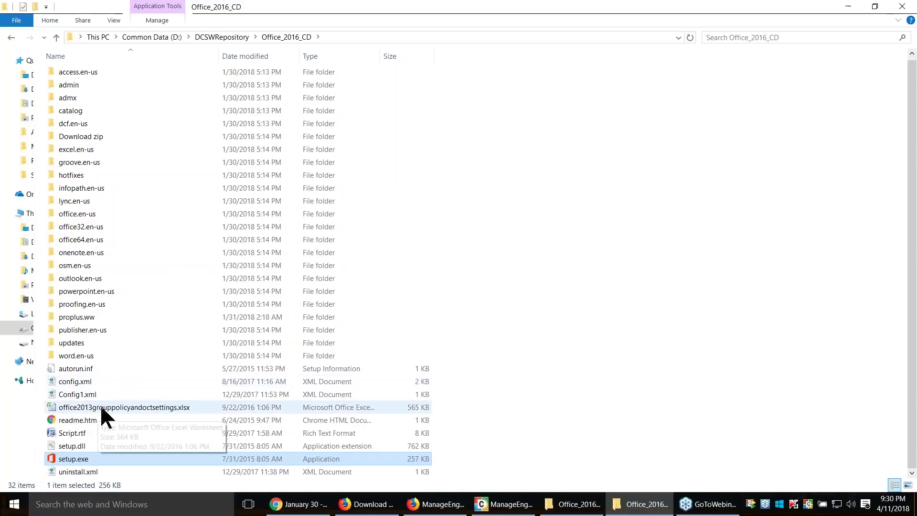
double_click(84, 318)
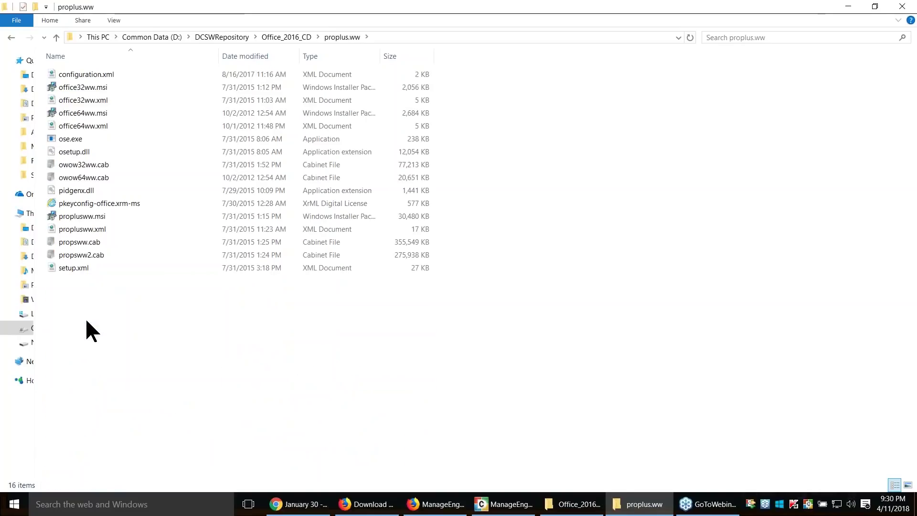
left_click(101, 76)
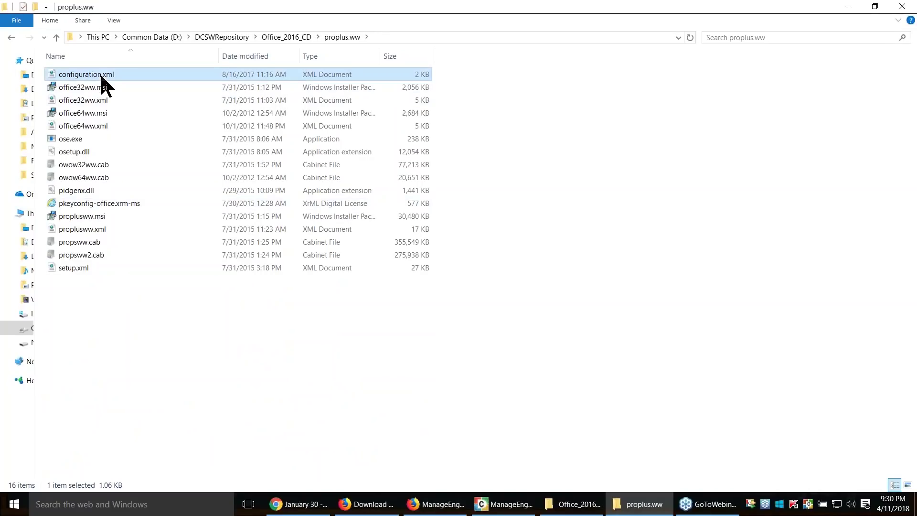
left_click(56, 38)
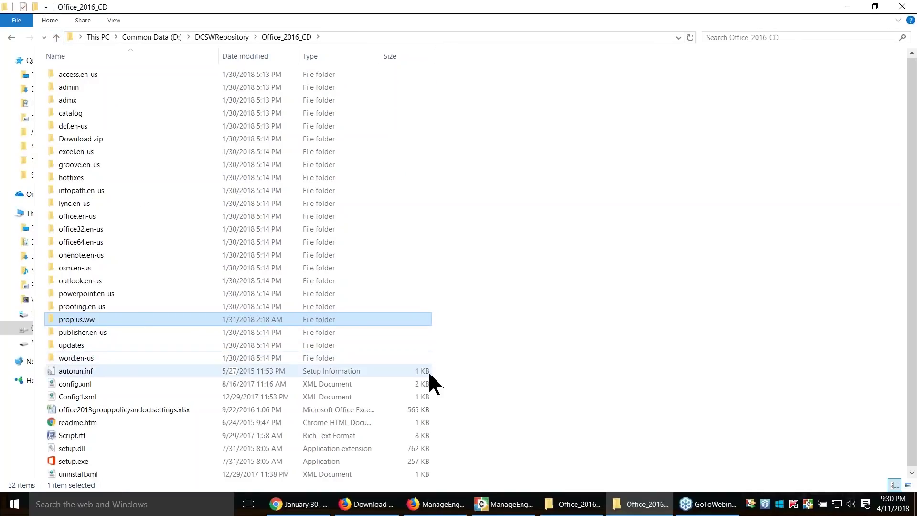
left_click(664, 332)
Compare the contents of the MsOffice2016 and Office_2016_CD folders once more and return to DCSWRepository
left_click(233, 38)
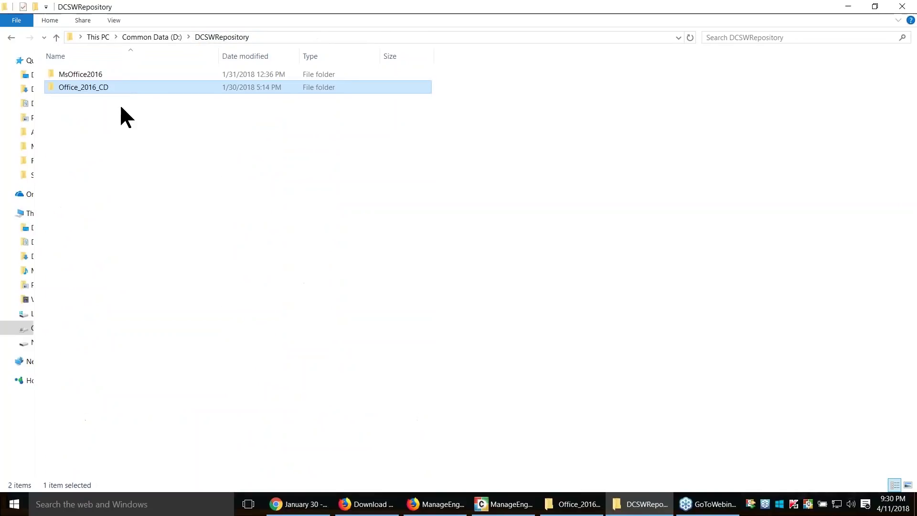
double_click(115, 74)
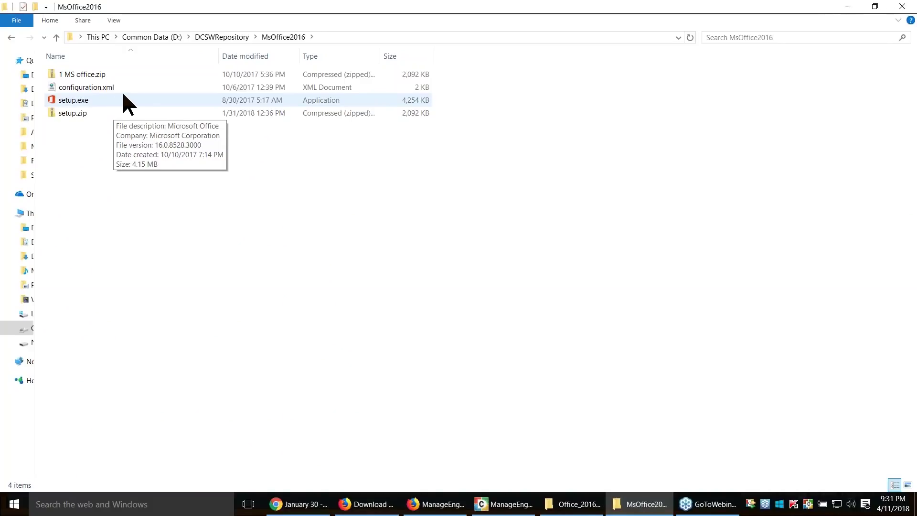
left_click(217, 37)
double_click(134, 87)
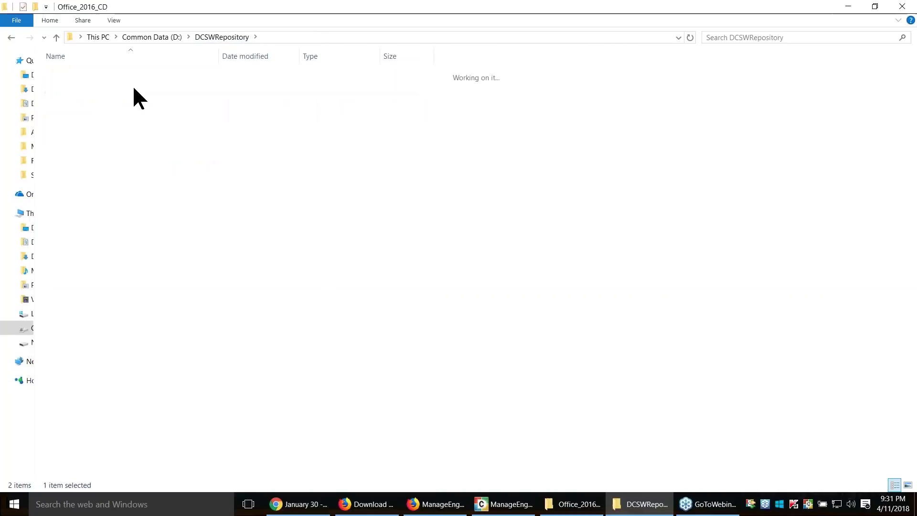
scroll(181, 429, "down", 1)
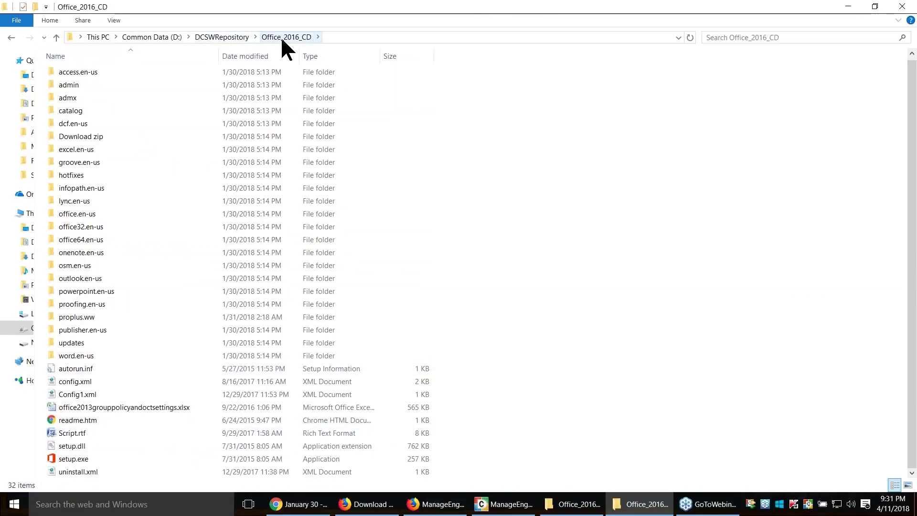
left_click(220, 38)
Switch to Desktop Central in the browser and open the Software Repository settings of Software Deployment
key("alt+Tab")
key("alt+Tab")
key("alt+Tab")
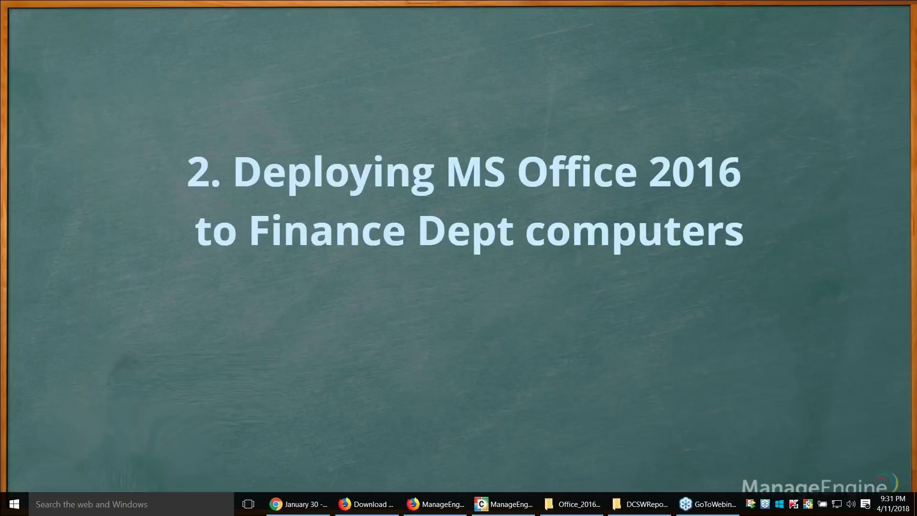
key("alt+Tab")
key("alt+Tab")
left_click(30, 12)
left_click(266, 127)
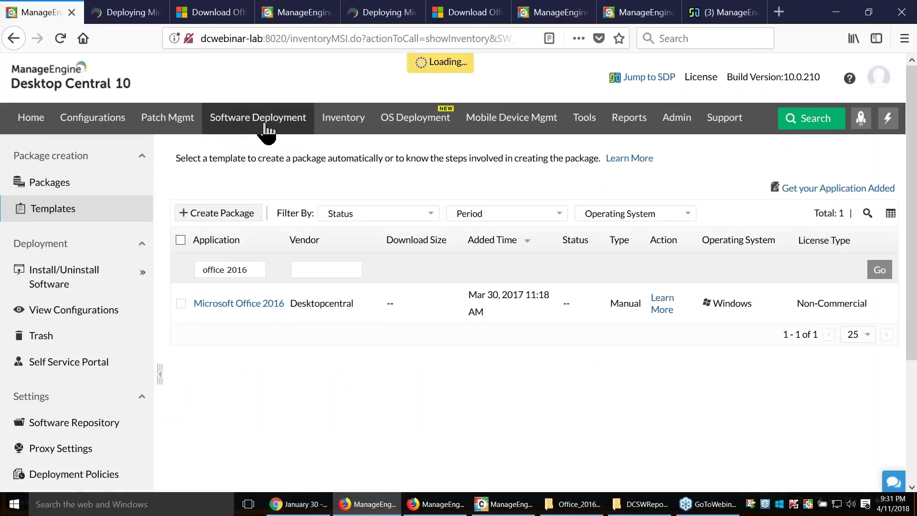
scroll(91, 296, "down", 3)
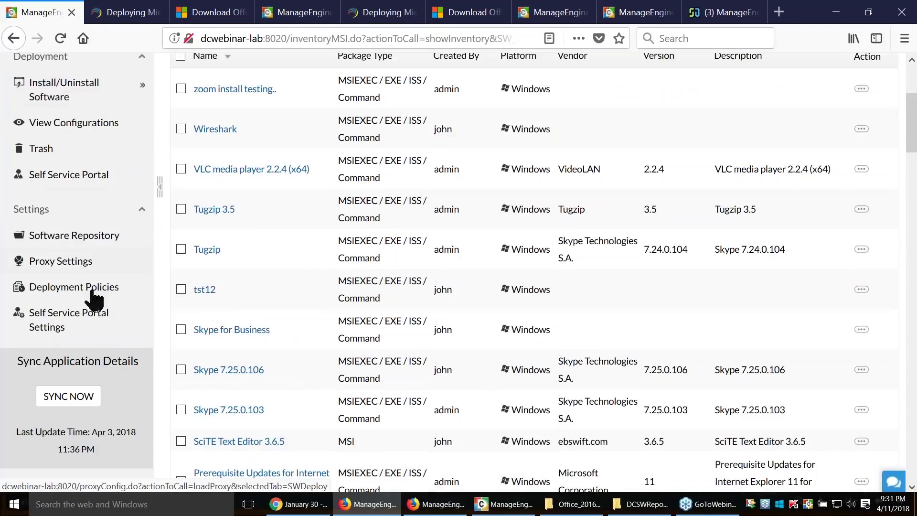
left_click(84, 239)
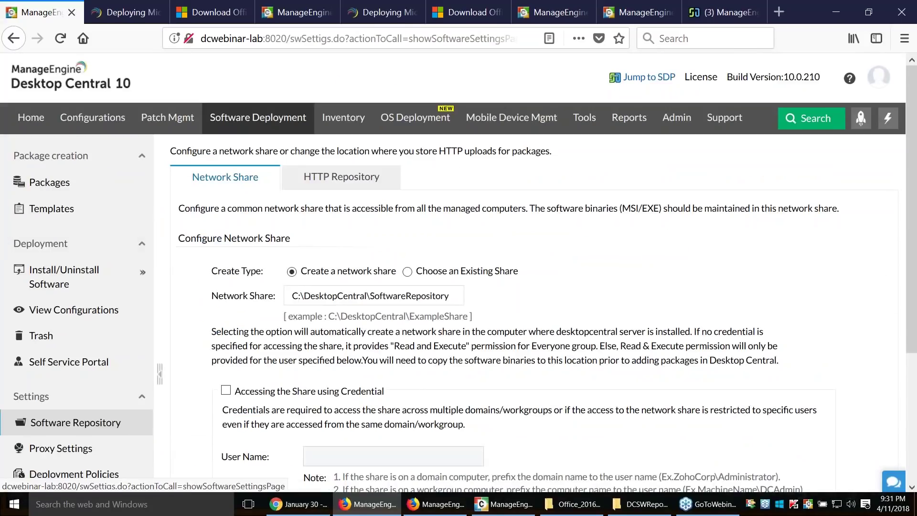
scroll(554, 334, "down", 2)
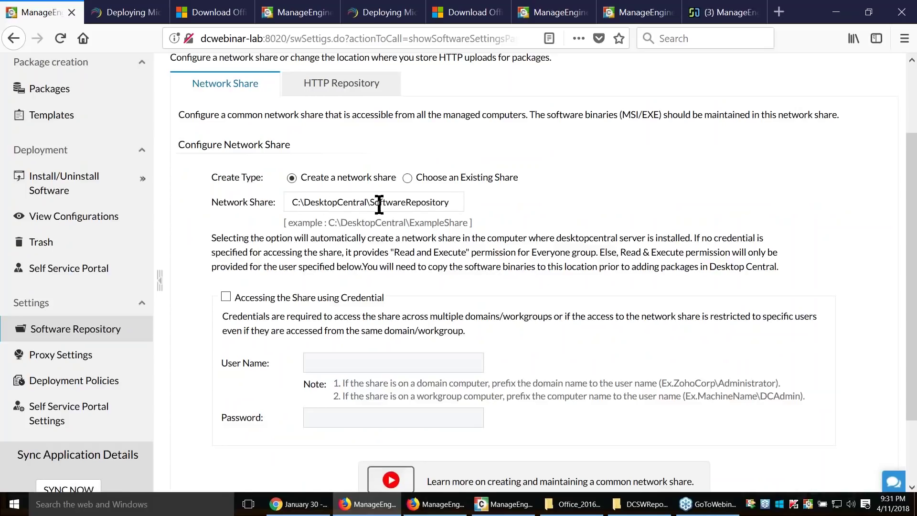
Highlight the network share path and demonstrate the Accessing the Share using Credential option, leaving it disabled
left_click_drag(452, 201, 285, 201)
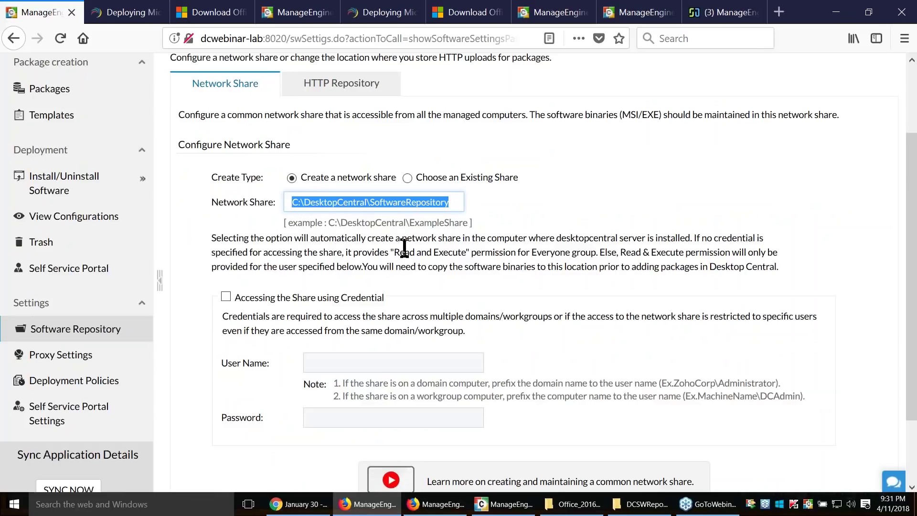
left_click(226, 297)
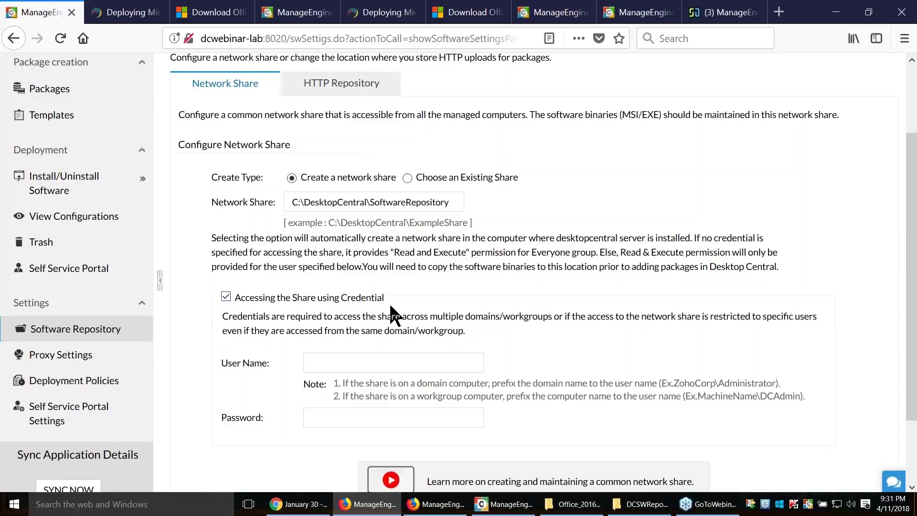
left_click_drag(396, 303, 239, 297)
left_click(232, 313)
left_click(226, 297)
View the HTTP Repository's current storage location and return to the path in the Network Share settings
left_click(351, 88)
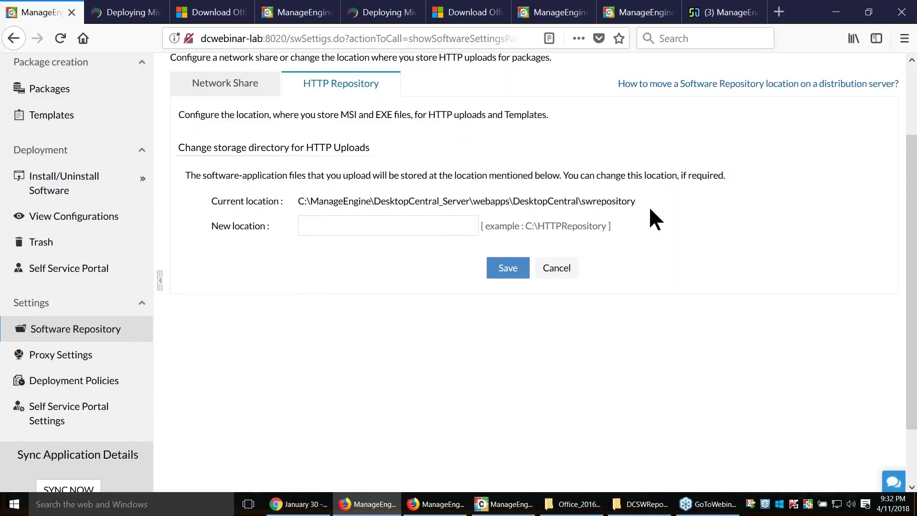
left_click_drag(637, 201, 297, 201)
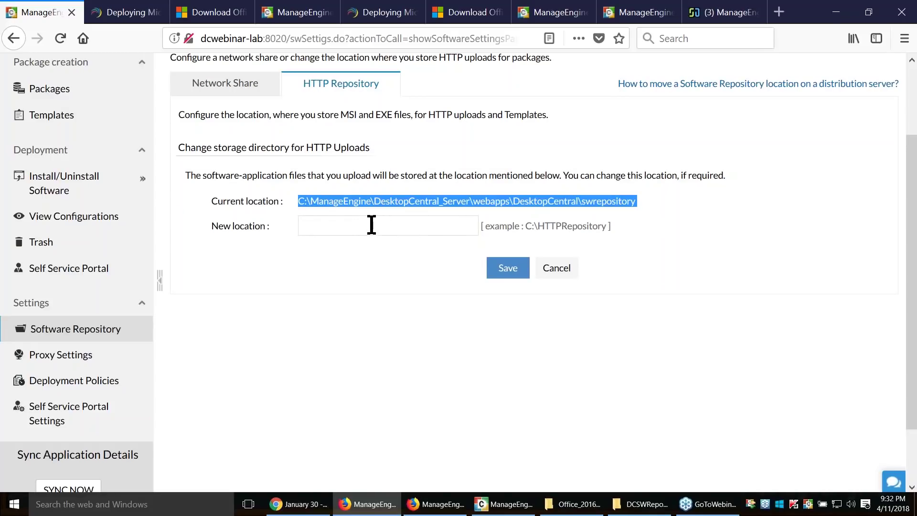
left_click(226, 90)
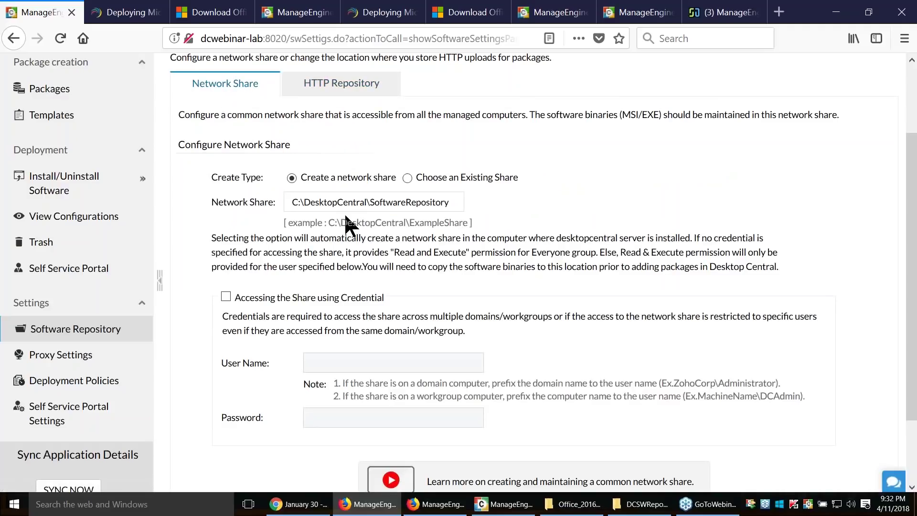
left_click_drag(451, 202, 284, 203)
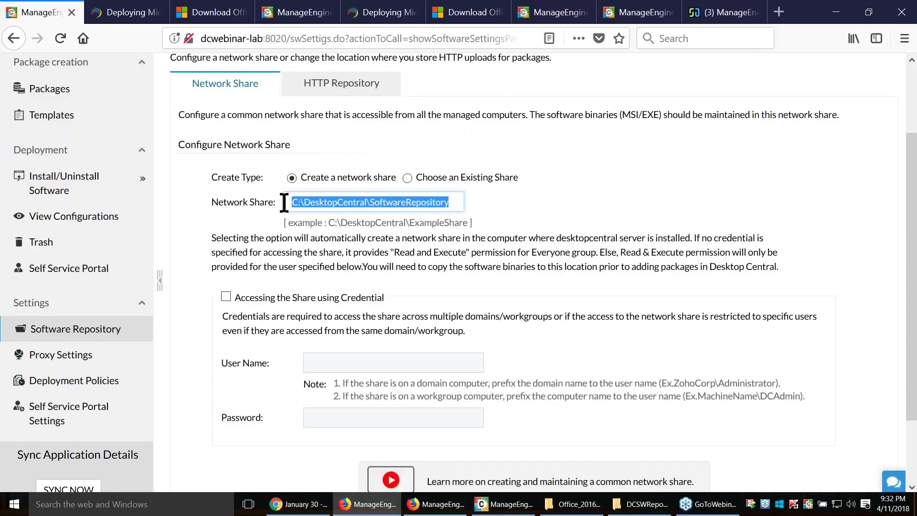
key("alt+Tab")
key("alt+Tab")
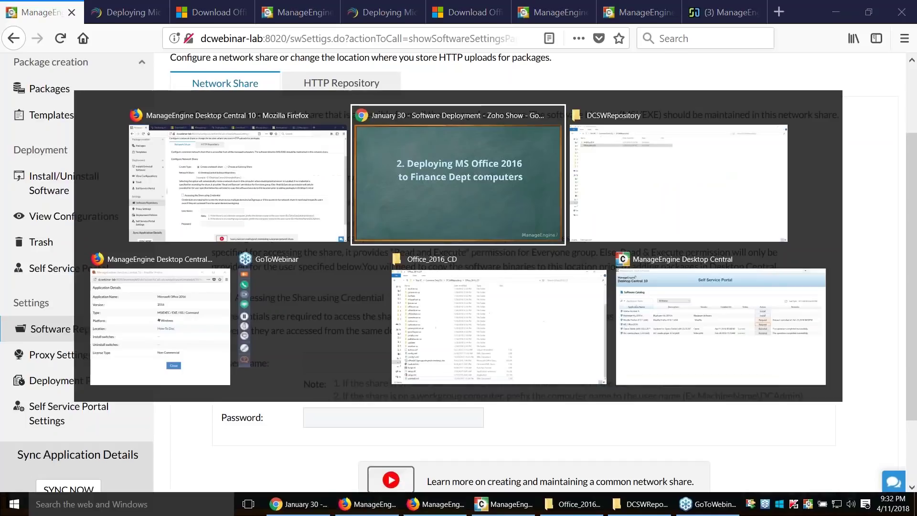
key("alt+Tab")
Open the Packages list and start adding a new Windows package
scroll(146, 308, "up", 2)
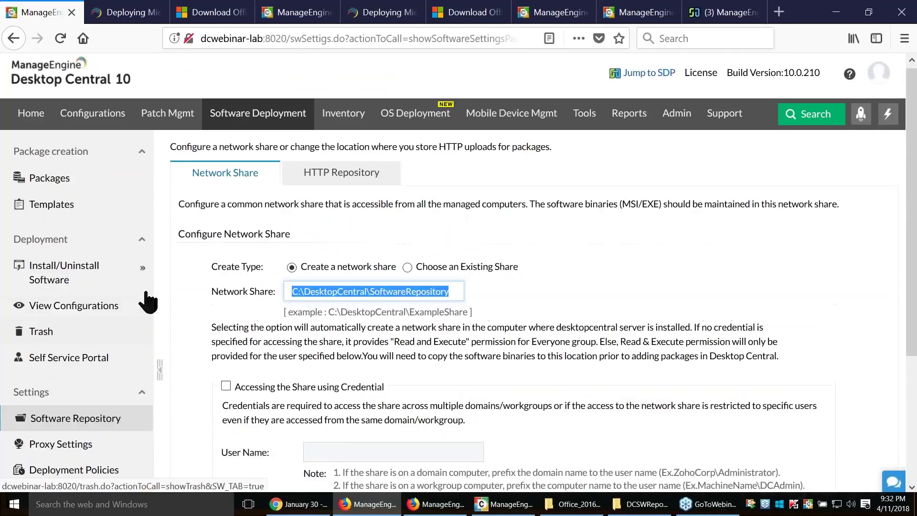
left_click(71, 194)
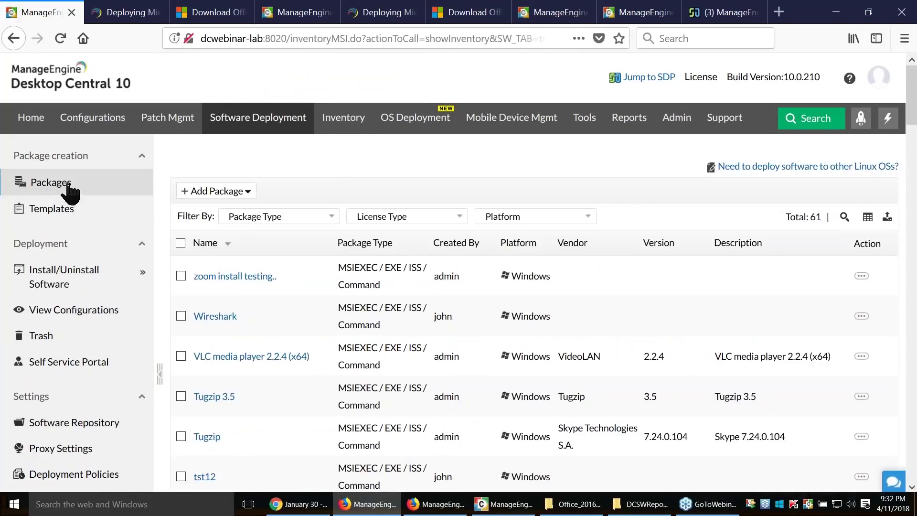
left_click(236, 195)
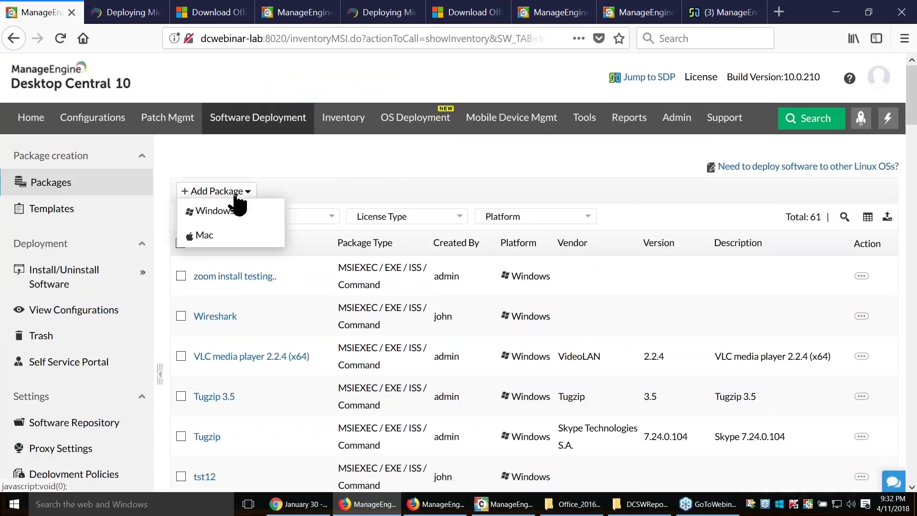
left_click(221, 222)
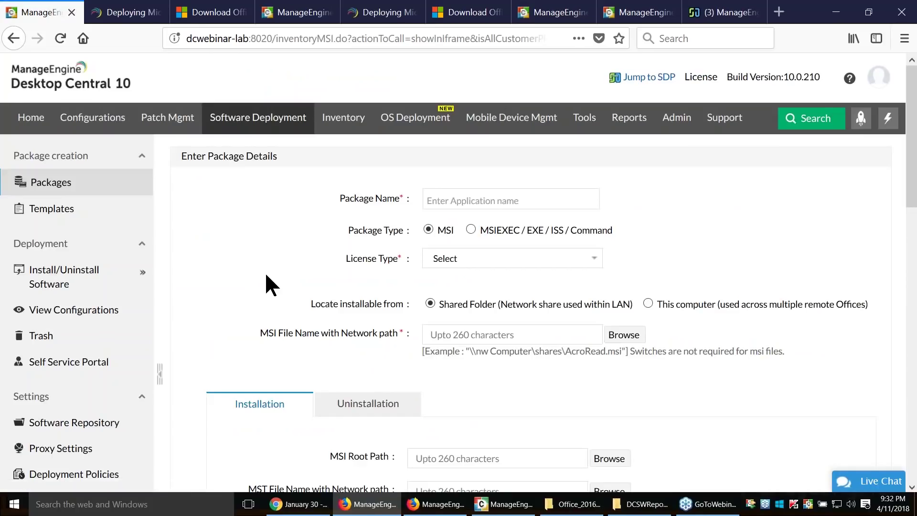
Name the package "office 2016" and set its package type to MSIEXEC / EXE / ISS / Command
scroll(522, 240, "down", 3)
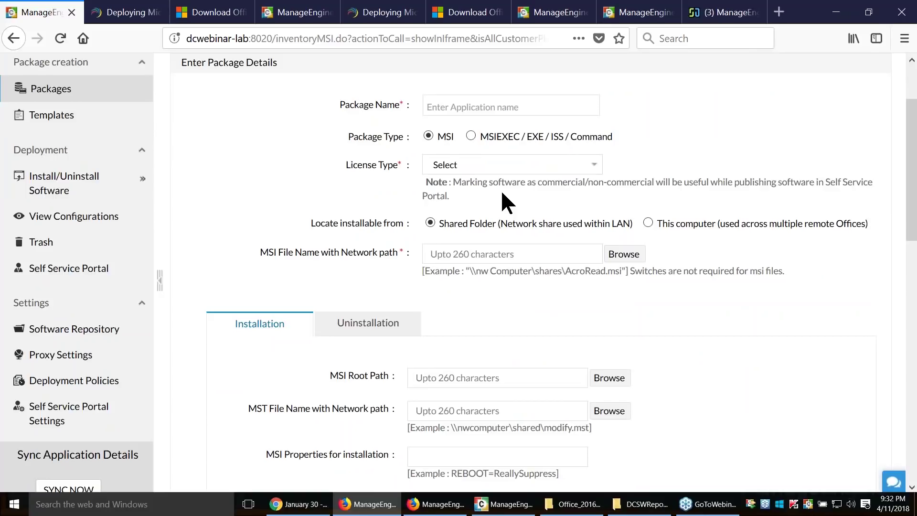
left_click(501, 110)
type("office")
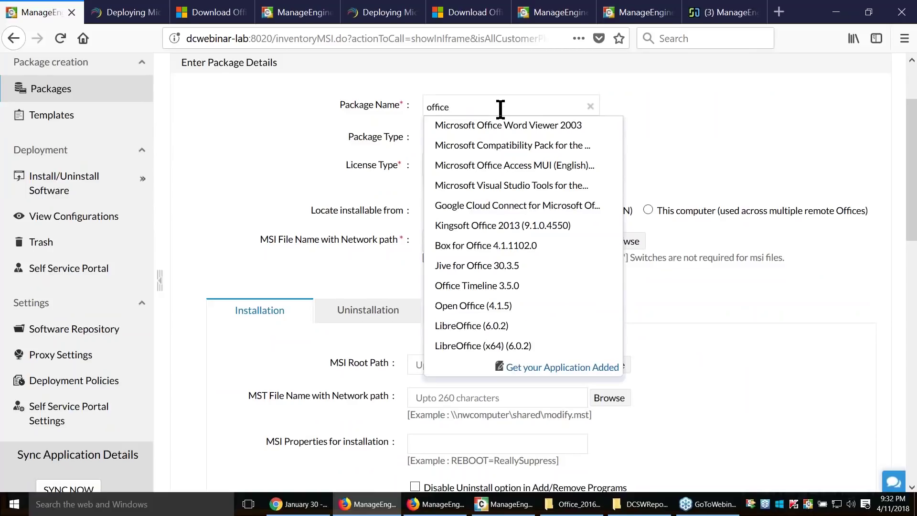
type(" 2016")
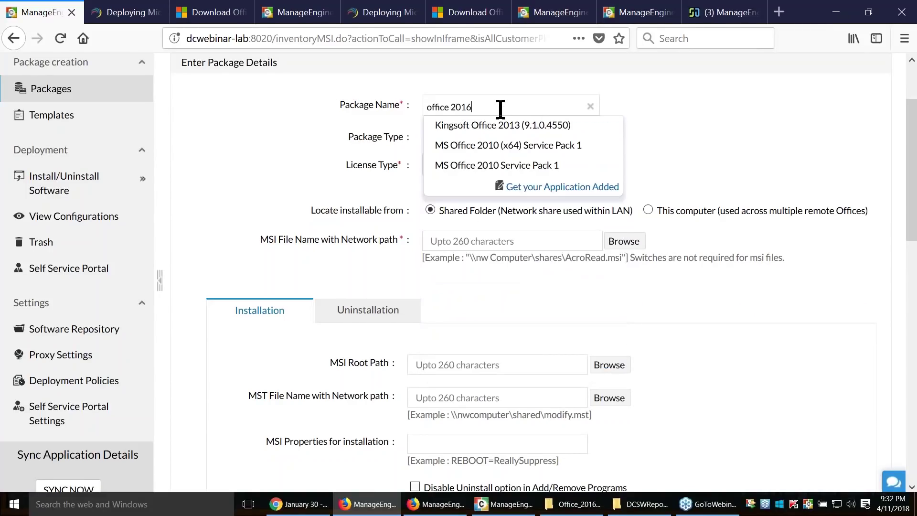
left_click(263, 136)
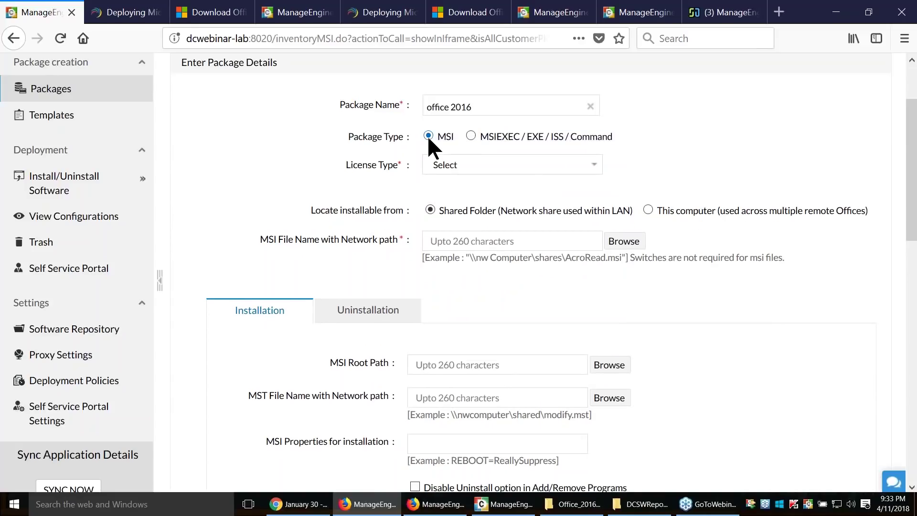
left_click(471, 136)
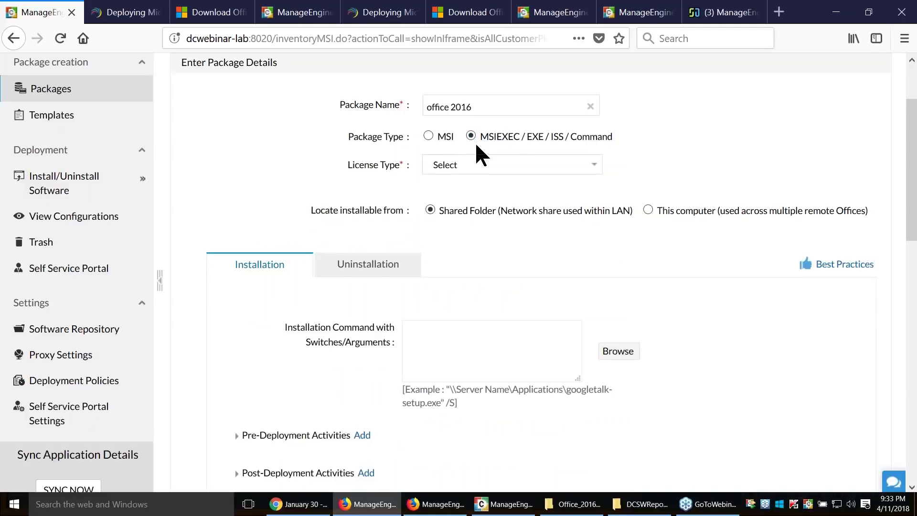
Set the license type to Commercial and view the This computer installable option, returning to Shared Folder
left_click(477, 165)
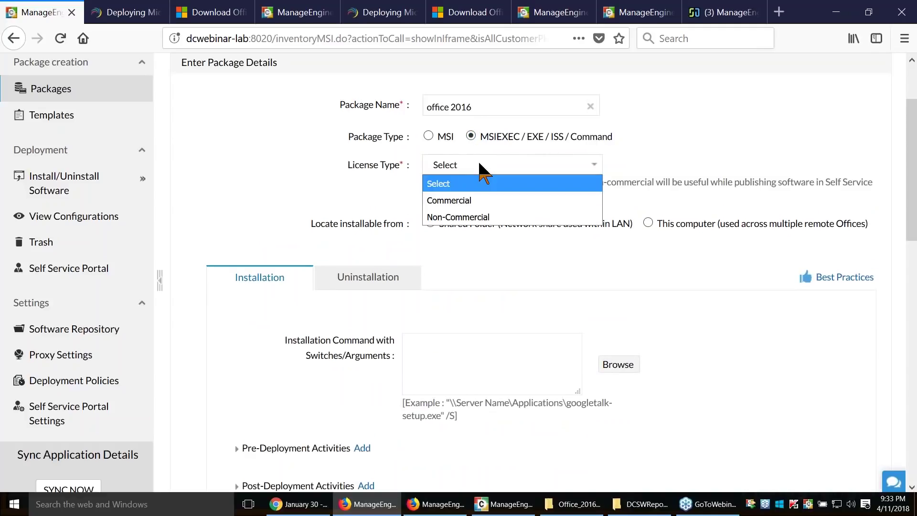
left_click(478, 200)
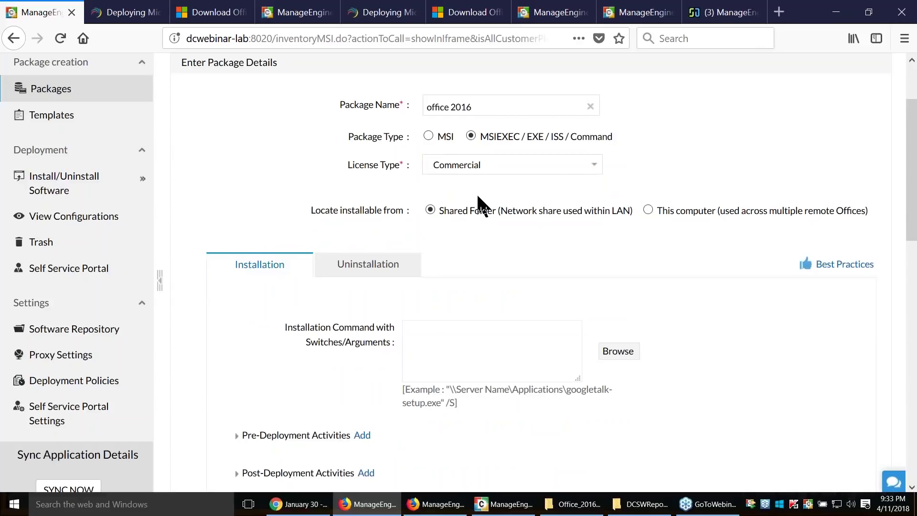
scroll(492, 148, "down", 3)
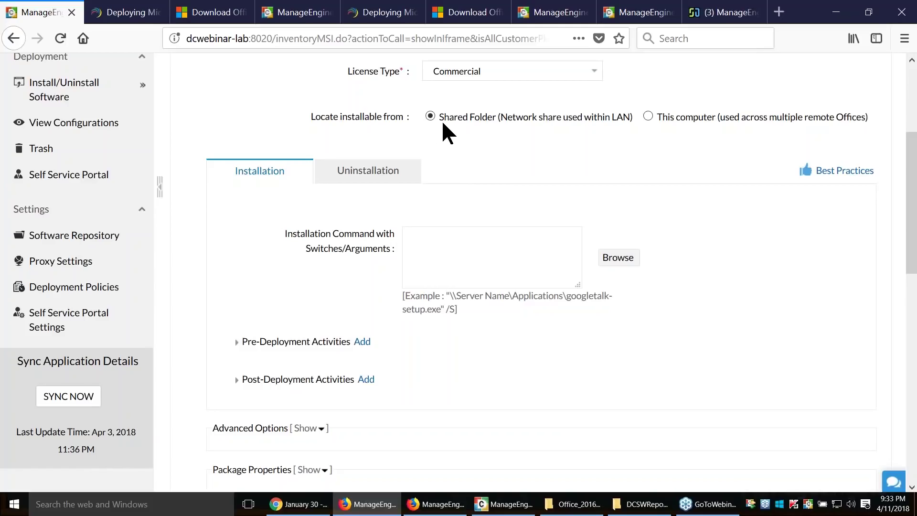
left_click_drag(442, 123, 841, 119)
left_click(556, 139)
left_click(647, 114)
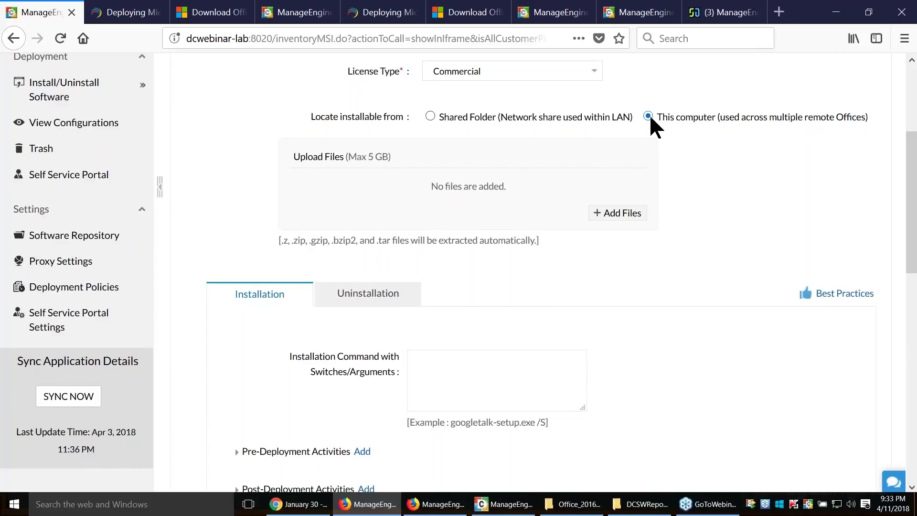
left_click(430, 115)
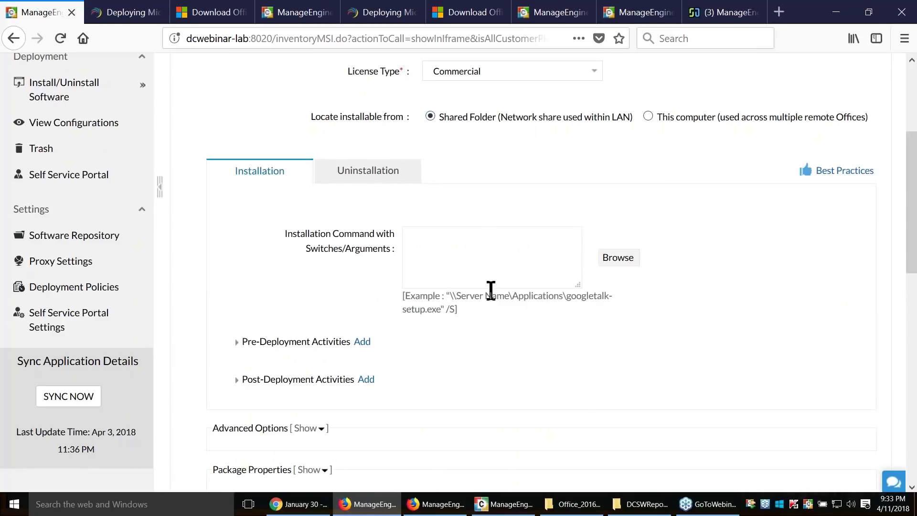
Choose setup.exe from the MsOffice2016 folder in the software repository as the installable, copying its folder path
left_click(493, 262)
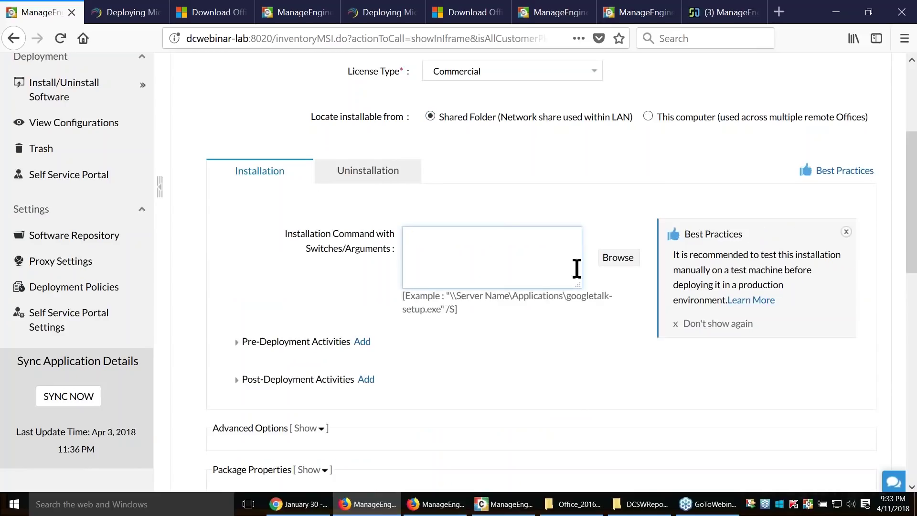
left_click(619, 258)
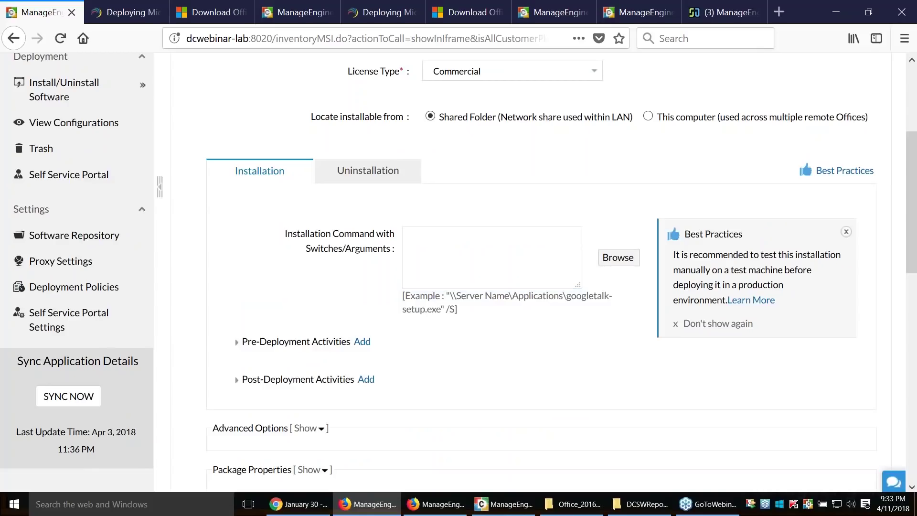
left_click_drag(317, 151, 455, 153)
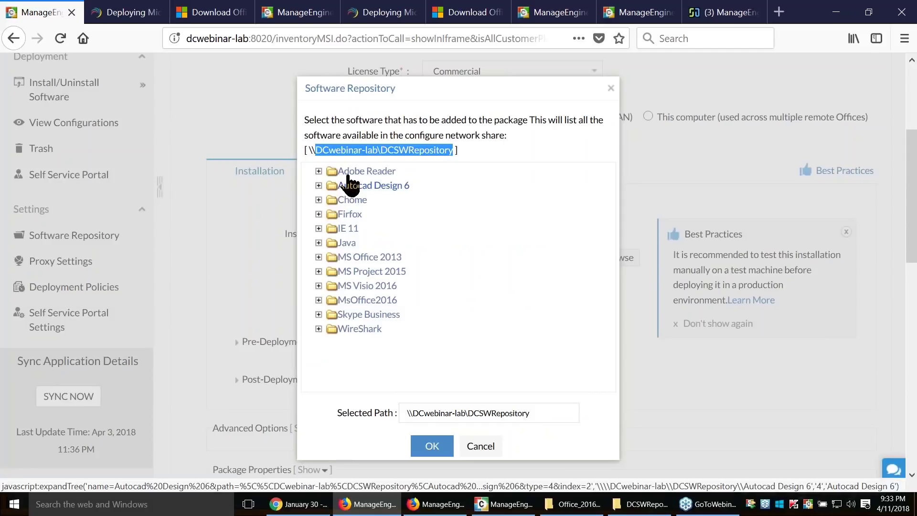
left_click(365, 302)
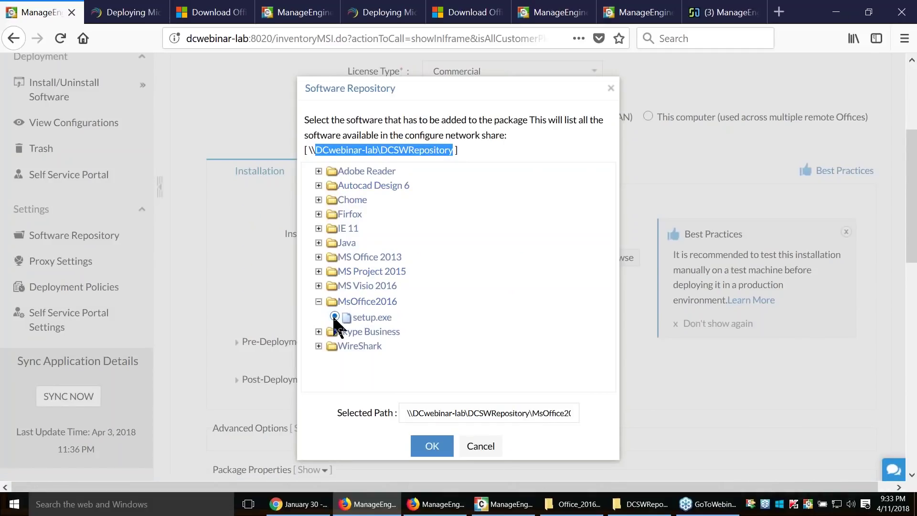
left_click_drag(405, 413, 658, 458)
left_click_drag(595, 433, 595, 433)
key("ctrl+c")
left_click(443, 448)
Extend the installation command with "/configure \\DCwebinar-lab\DCSWRepository\MsOffice2016\config.xml" and highlight the switch
left_click(522, 252)
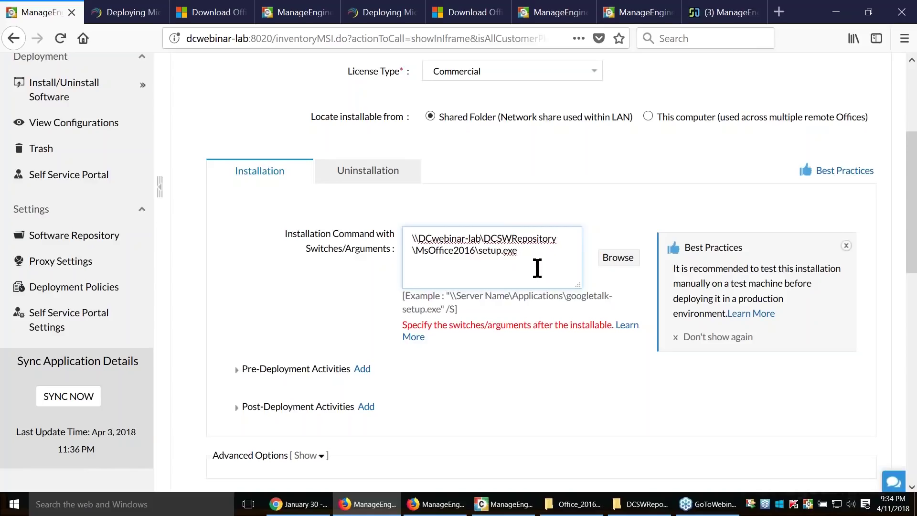
type("/configure")
key("ctrl+v")
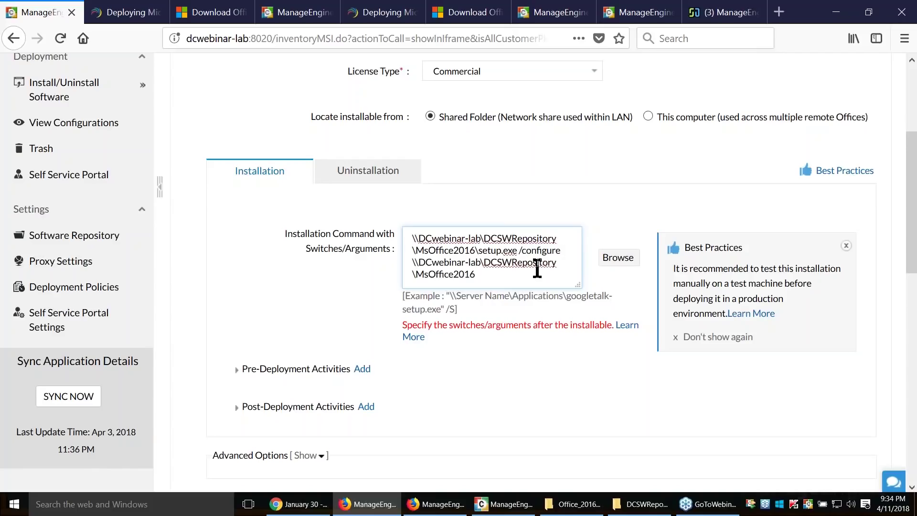
type("\\config.xml")
left_click_drag(523, 253, 565, 254)
left_click(564, 253)
left_click_drag(522, 252, 546, 252)
Open a command prompt in the Office_2016_CD folder and run "setup.exe /" to examine the supported command-line switches
left_click(589, 513)
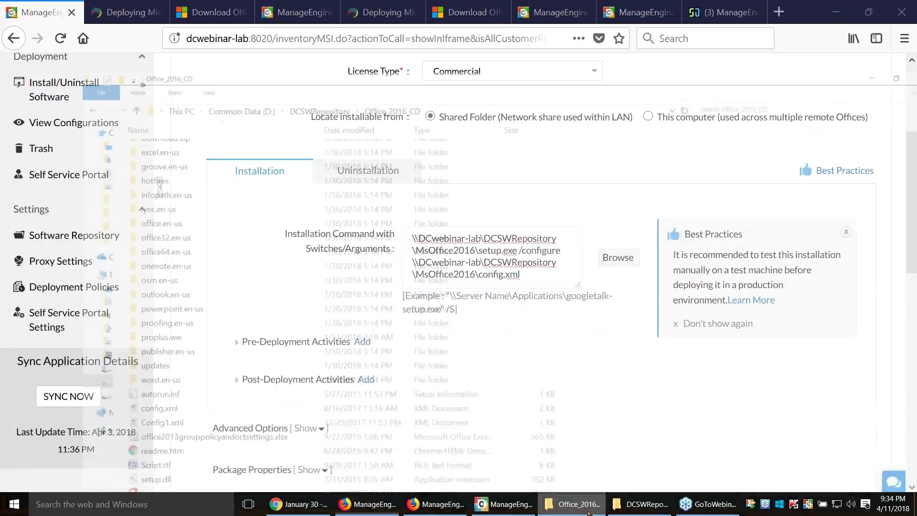
left_click(20, 22)
left_click(44, 65)
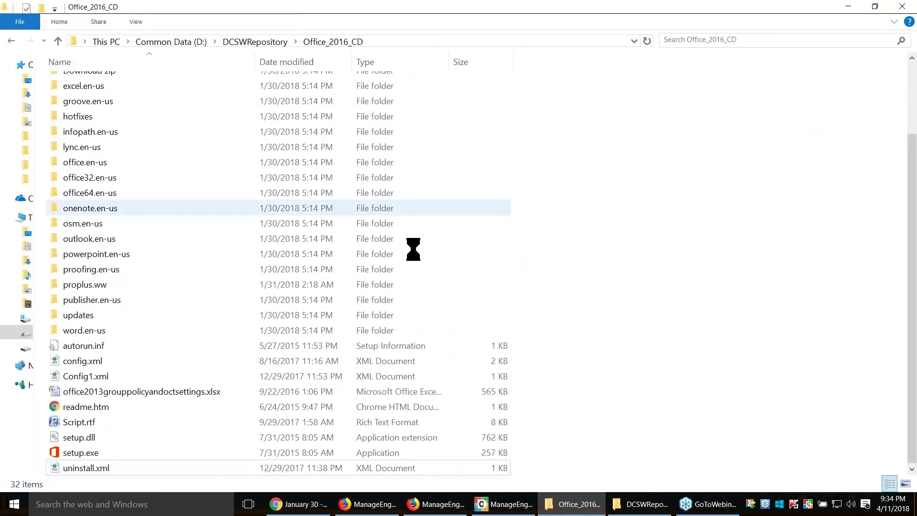
left_click(417, 189)
type("seti")
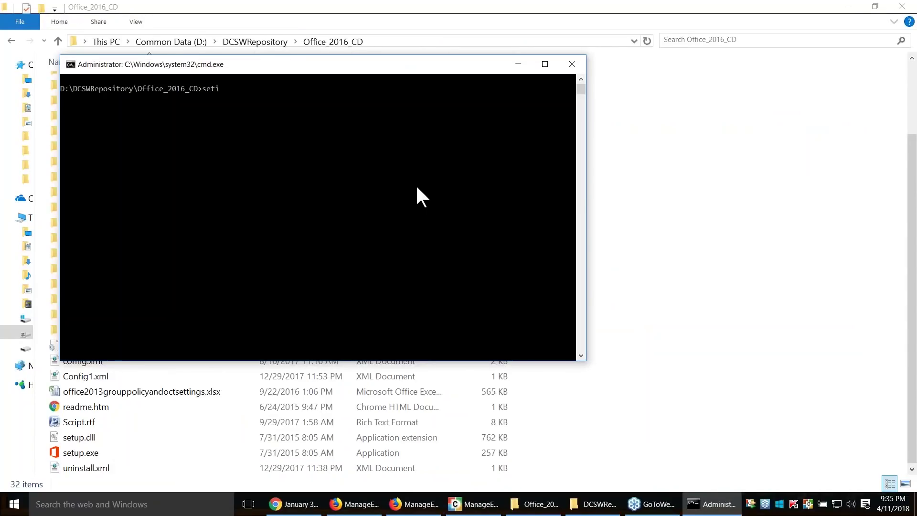
key("BackSpace")
type("uo")
key("BackSpace")
key("BackSpace")
key("Return")
left_click_drag(409, 199, 412, 155)
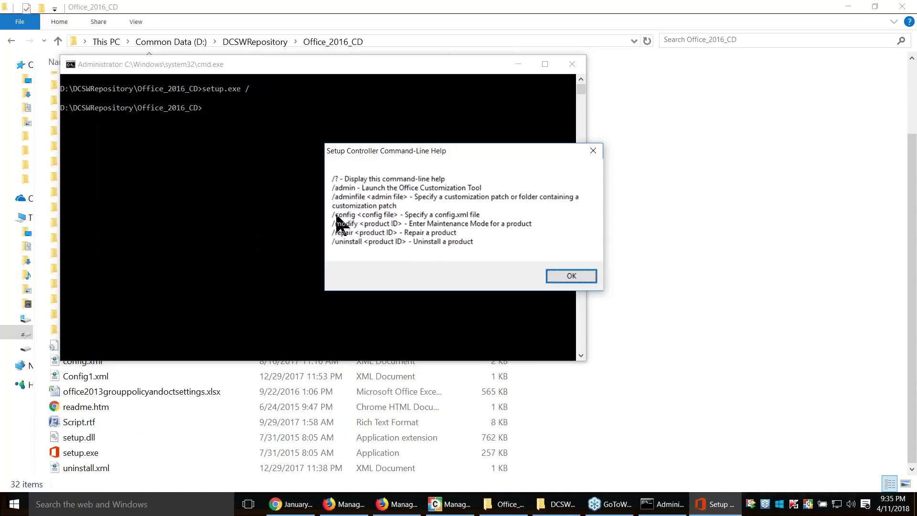
left_click(572, 276)
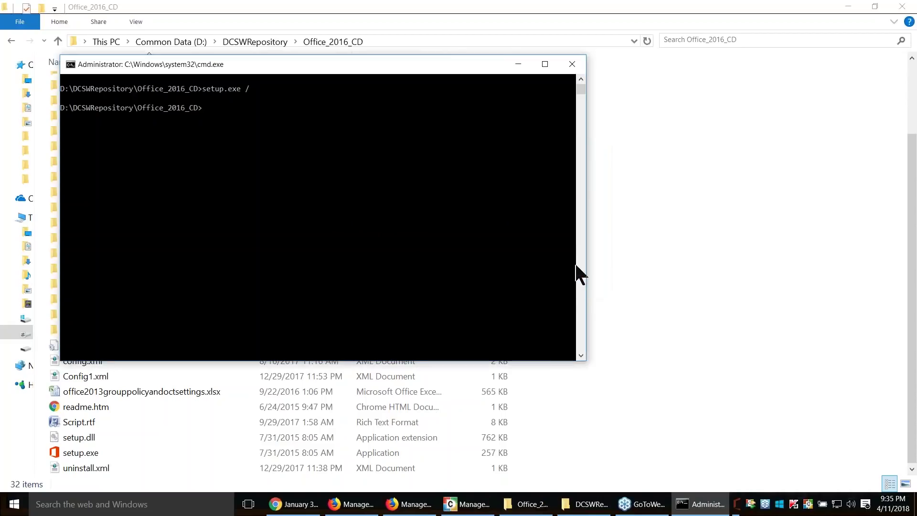
left_click(519, 64)
Return to the package form and shorten the installation command's switch to /config
key("alt+Tab")
key("alt+Tab")
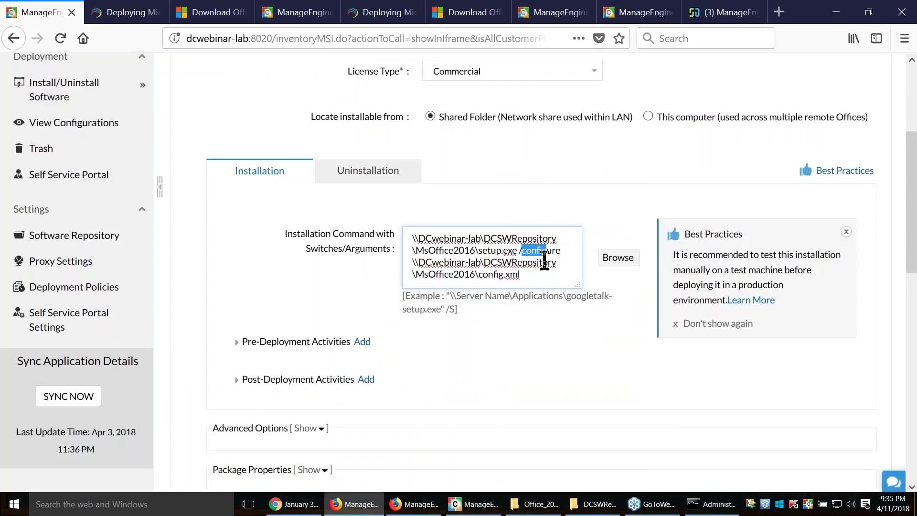
left_click(561, 252)
key("BackSpace")
key("BackSpace")
key("BackSpace")
left_click(527, 262)
Switch the installable location to This computer and review the Office_2016_CD folder's contents, selecting all its files
left_click(648, 116)
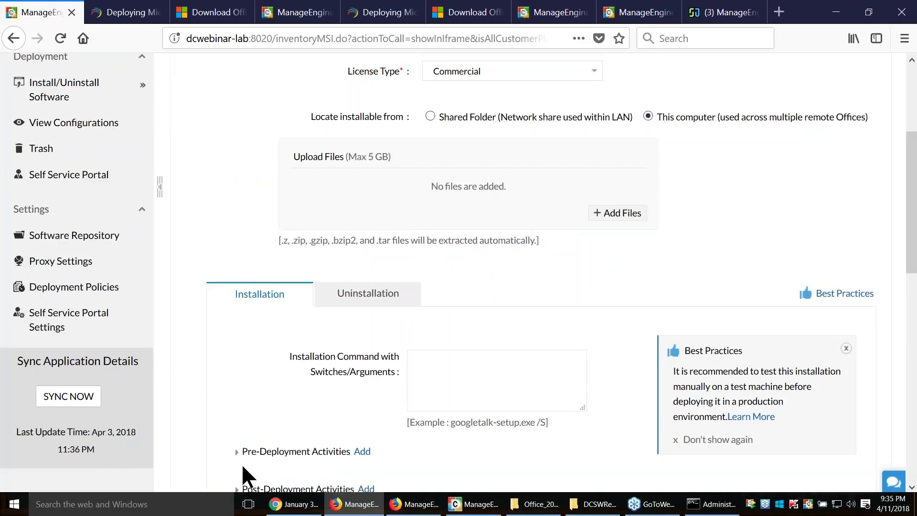
left_click(457, 383)
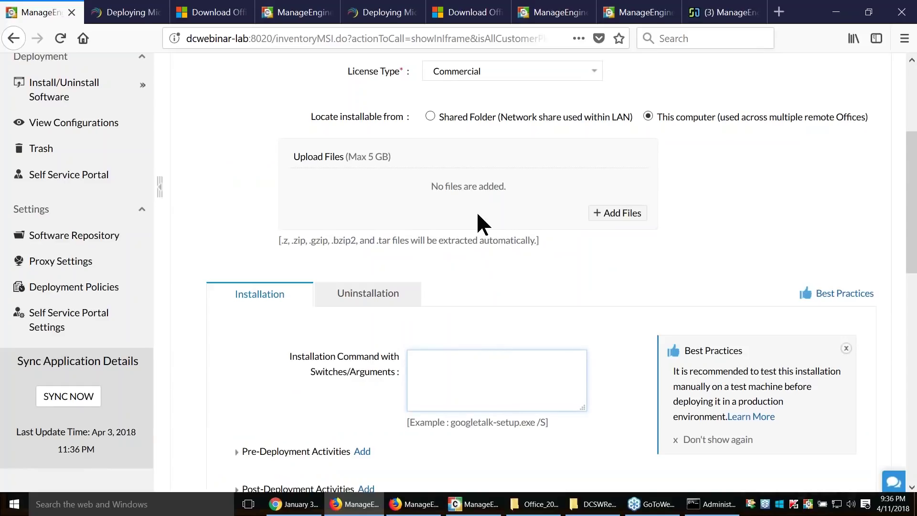
key("alt+Tab")
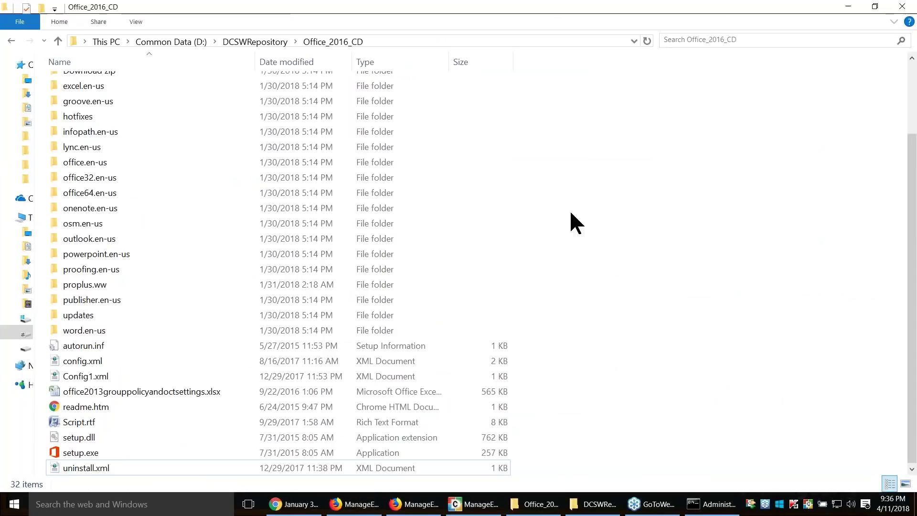
scroll(144, 95, "up", 3)
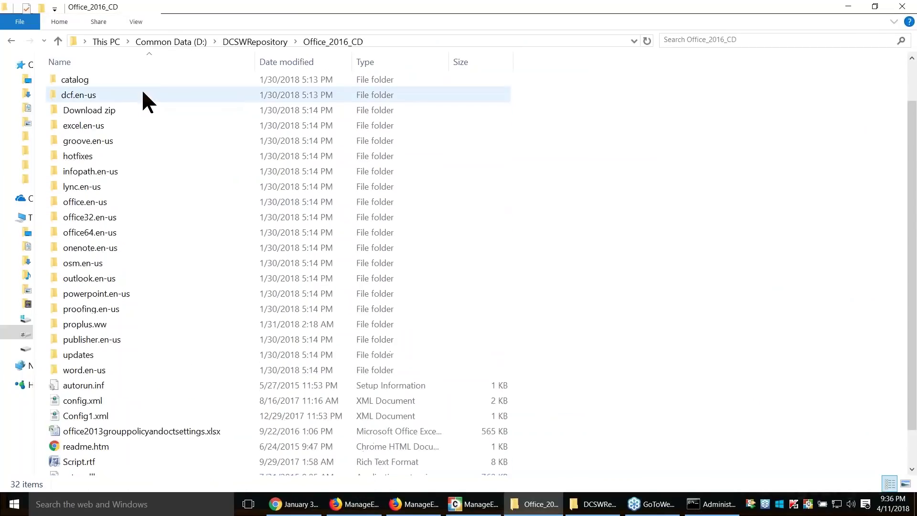
scroll(150, 124, "down", 2)
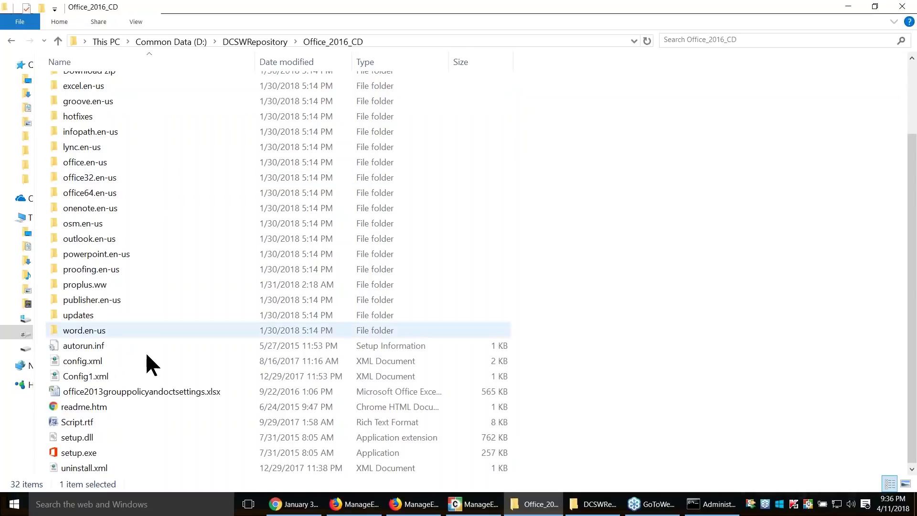
scroll(154, 104, "up", 2)
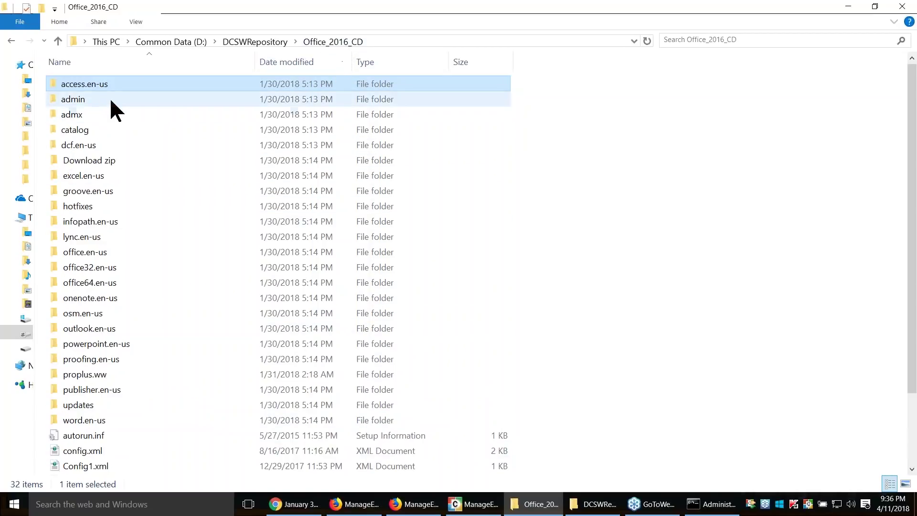
key("shift+Down")
left_click(538, 268)
key("ctrl+a")
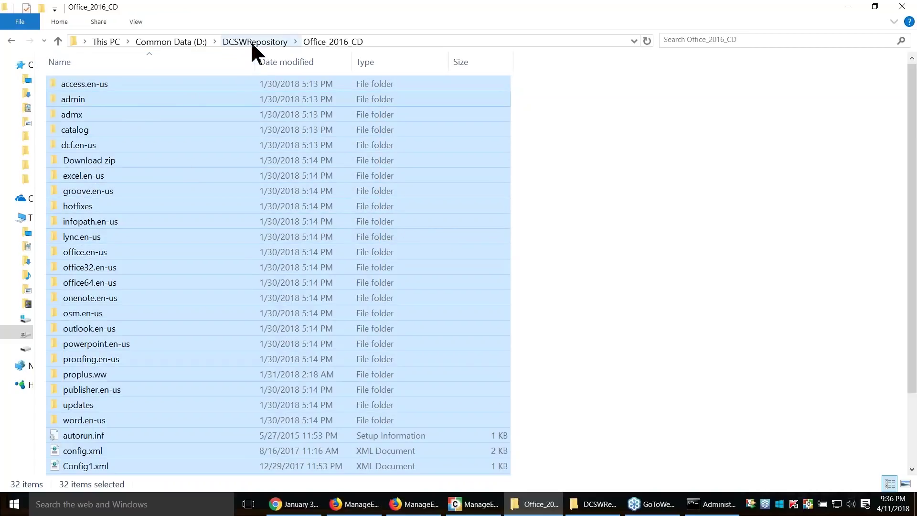
key("alt+Tab")
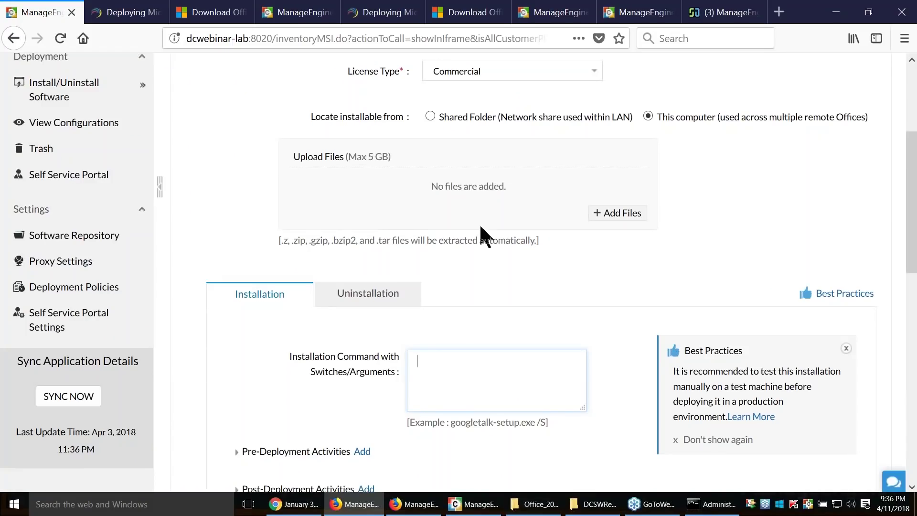
Open the MsOffice2016 folder inside DCSWRepository and point out setup.exe and configuration.xml
key("alt+Tab")
left_click(254, 42)
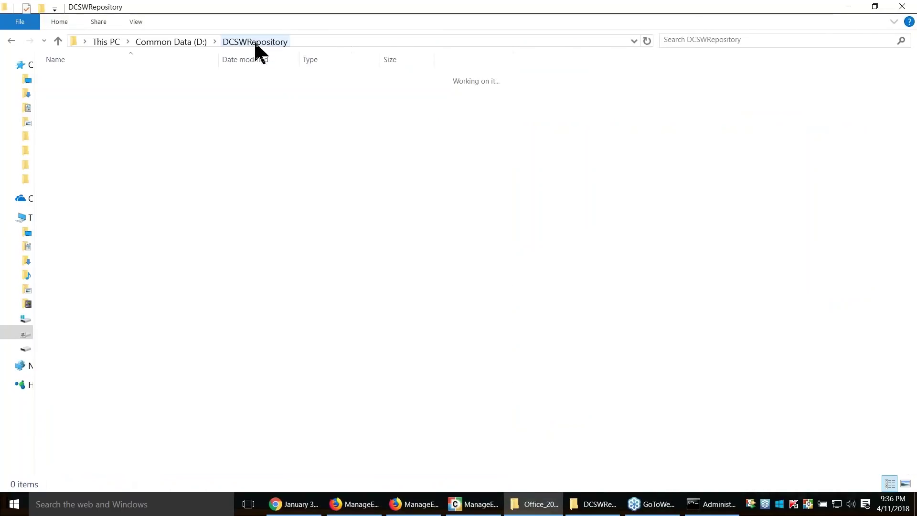
double_click(159, 76)
left_click(134, 102)
left_click(135, 91, "ctrl")
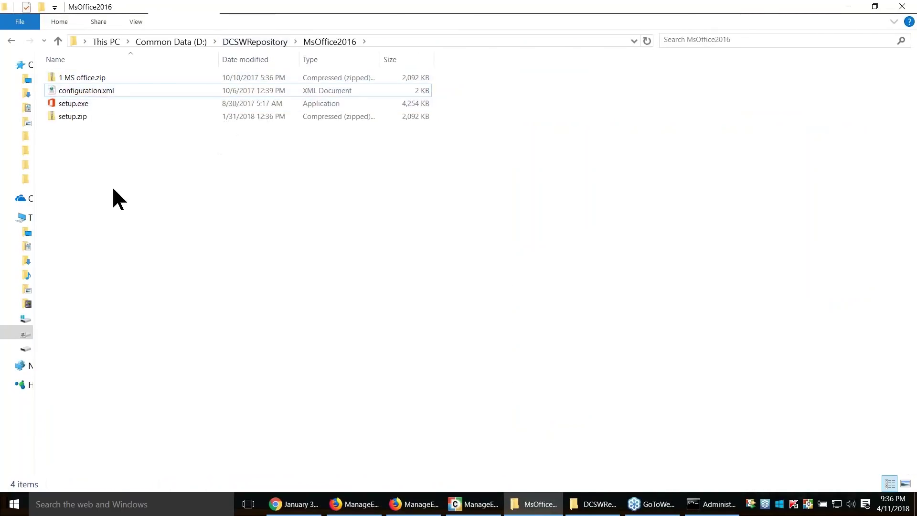
Return to the package form and upload setup.zip as the package's installable file
key("alt+Tab")
left_click(632, 211)
left_click(446, 214)
left_click(160, 148)
left_click(353, 325)
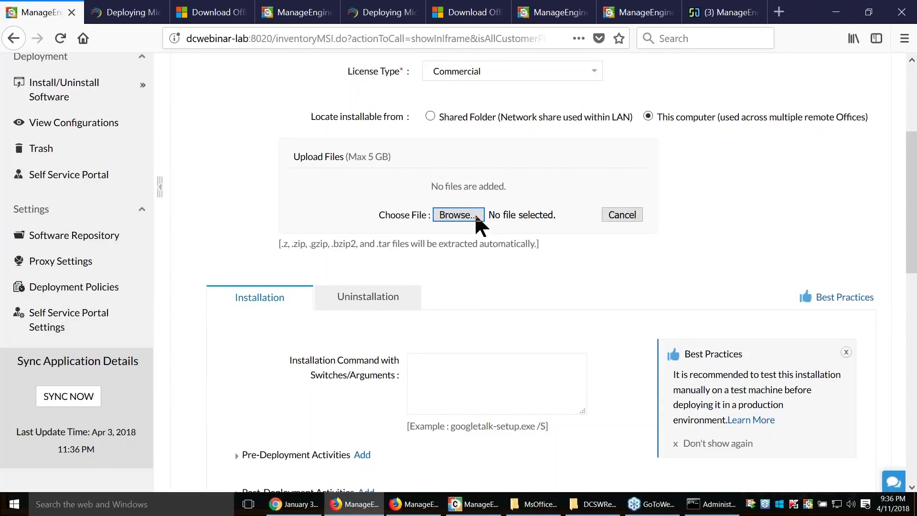
scroll(495, 299, "up", 2)
scroll(495, 310, "down", 2)
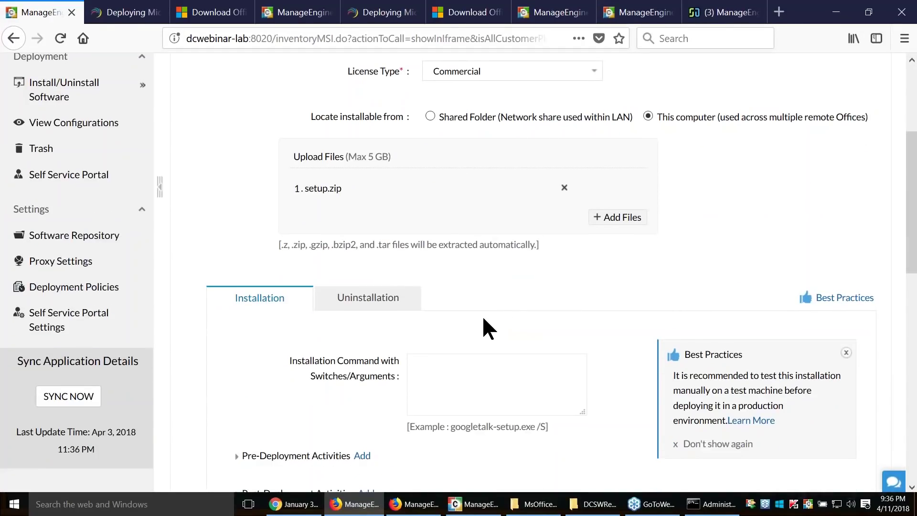
Enter "setup.exe /config config.xml" as the installation command for the uploaded files
left_click(484, 370)
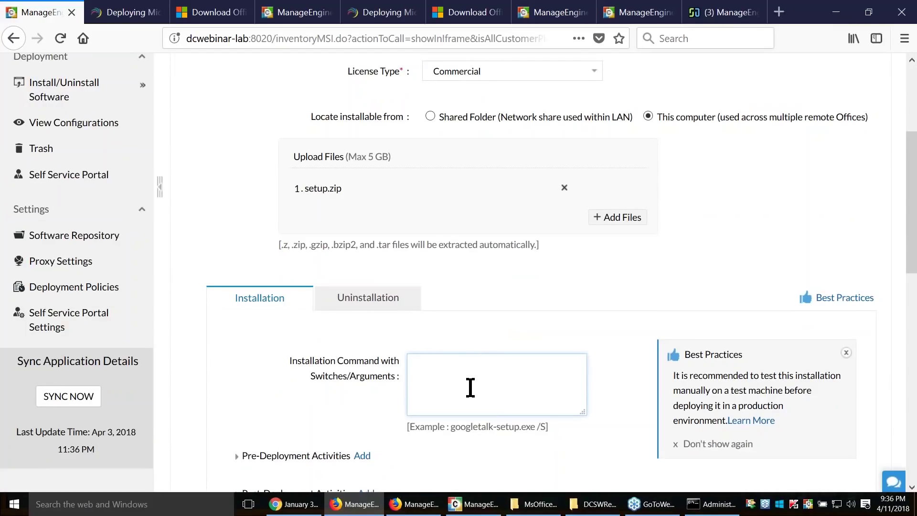
type("setup.exe /config config.xml")
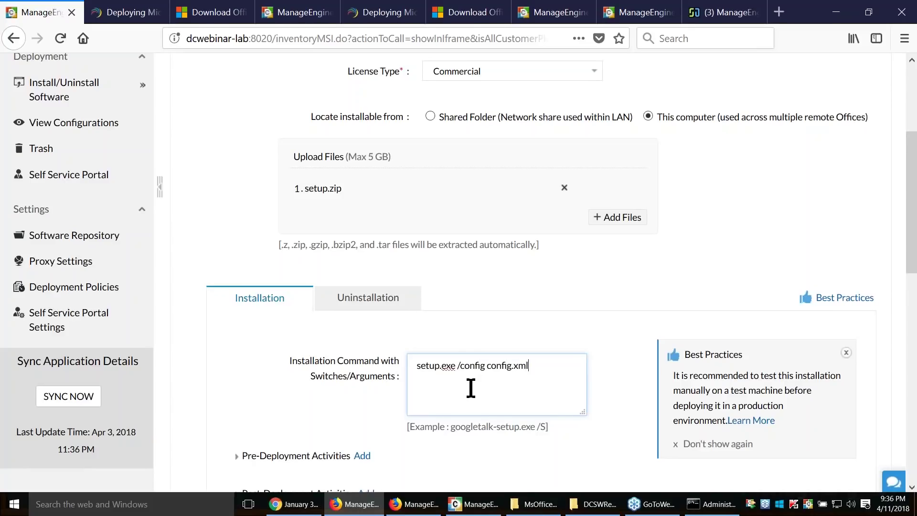
scroll(497, 370, "down", 2)
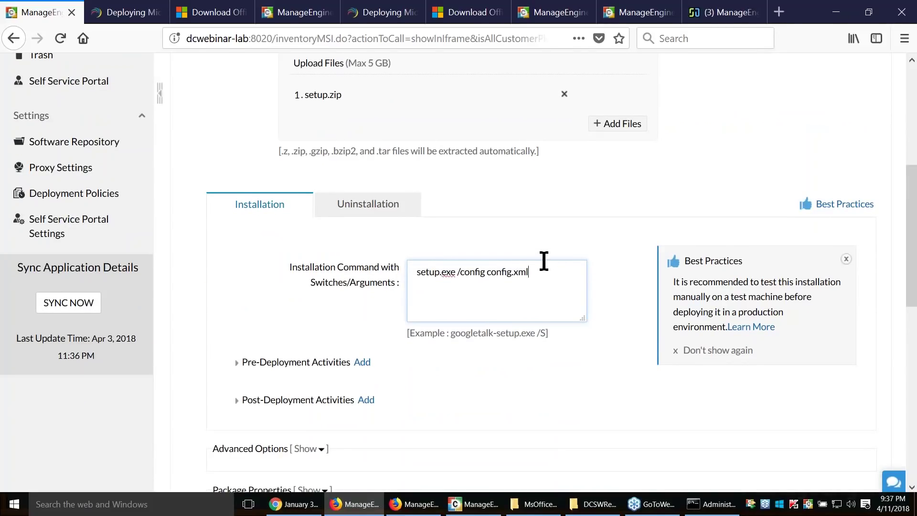
scroll(545, 287, "up", 2)
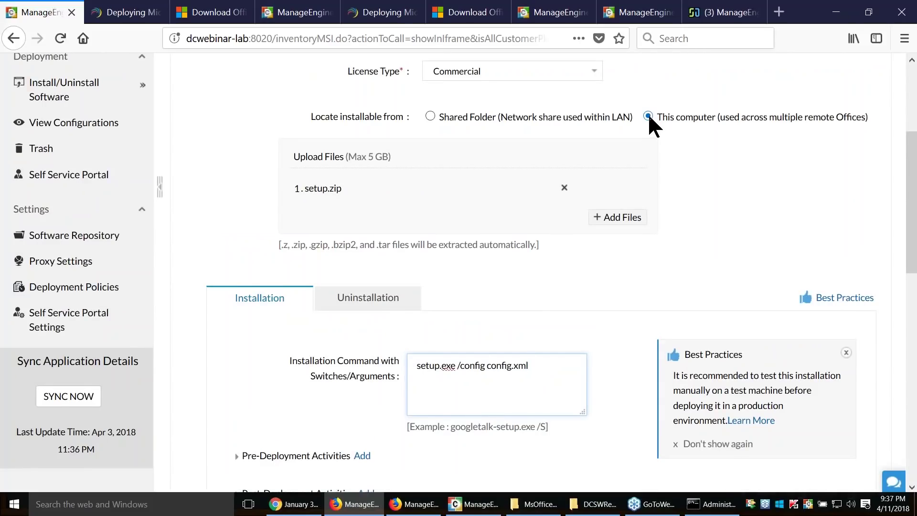
Show the package's uninstallation command settings and return to its installation settings
left_click(367, 297)
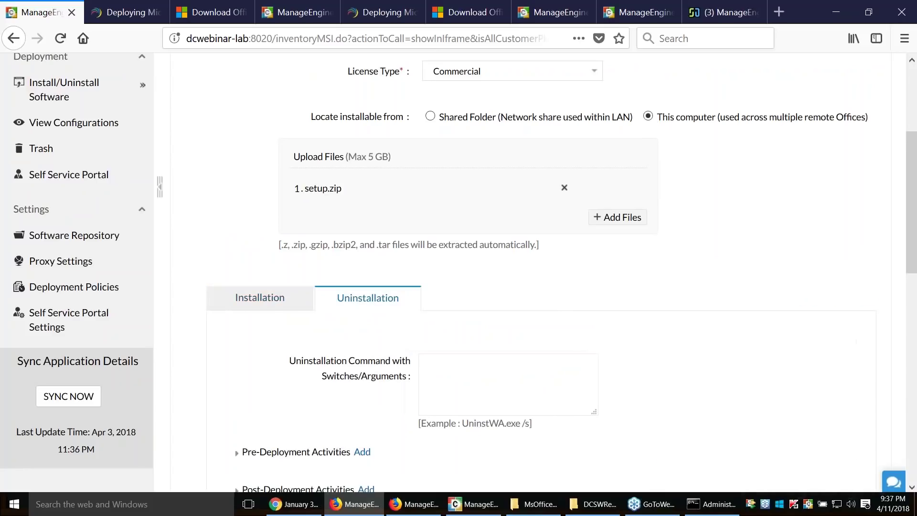
left_click(468, 380)
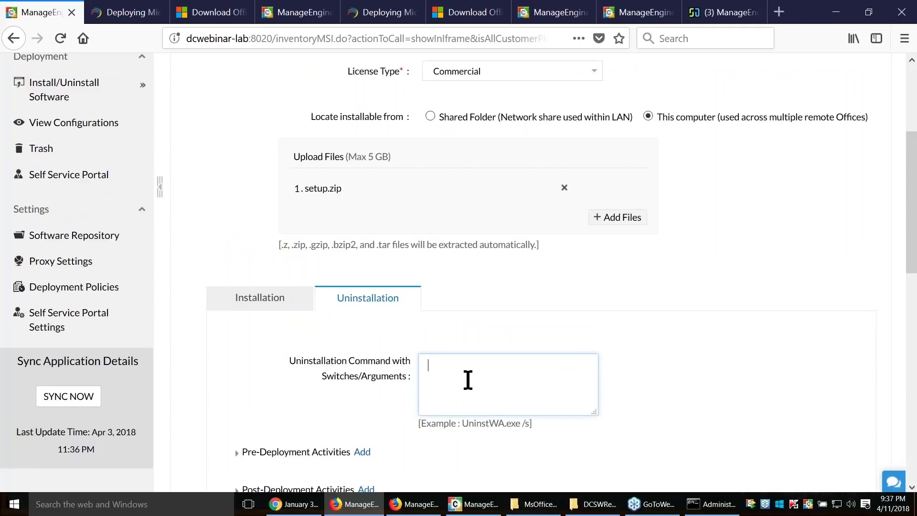
left_click(249, 301)
Draft a pre-deployment activity with the Check Software condition for Office 16 Click-to-Run Extensibility, version equal to 16.0.6828.1019
scroll(467, 328, "down", 2)
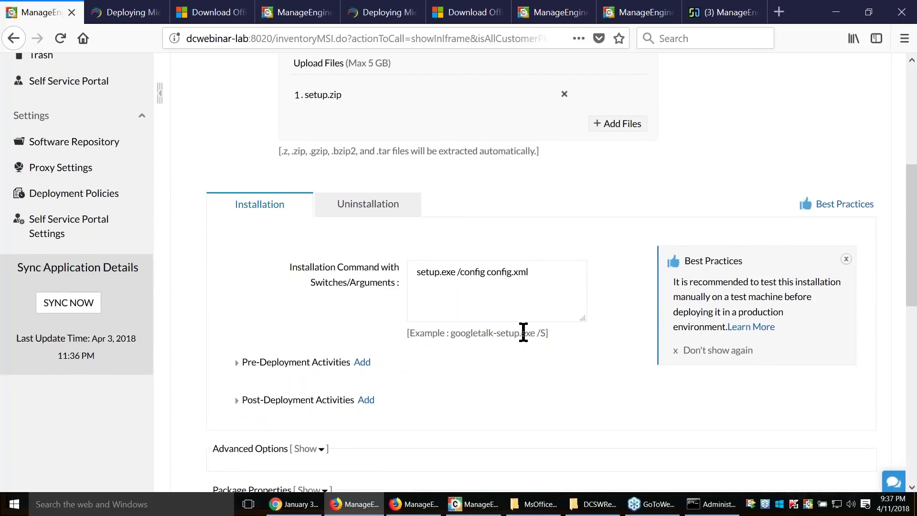
scroll(473, 317, "down", 2)
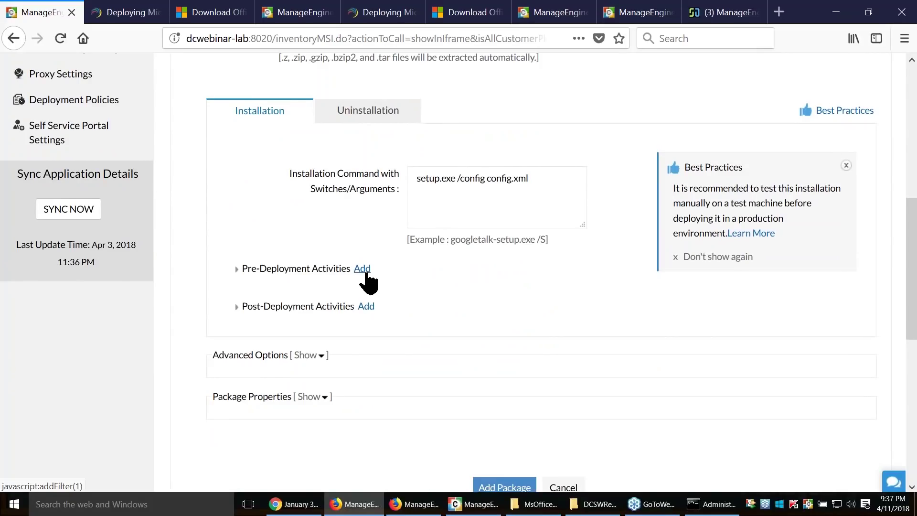
left_click(363, 269)
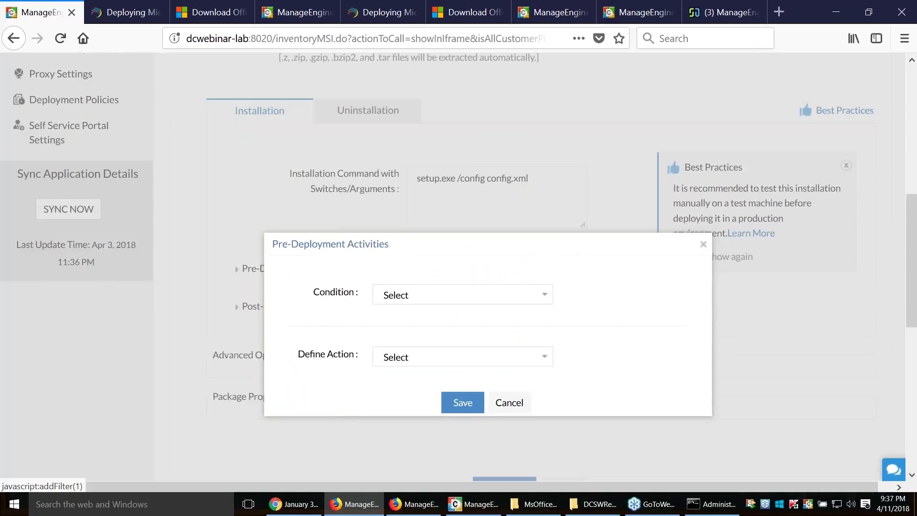
left_click(523, 292)
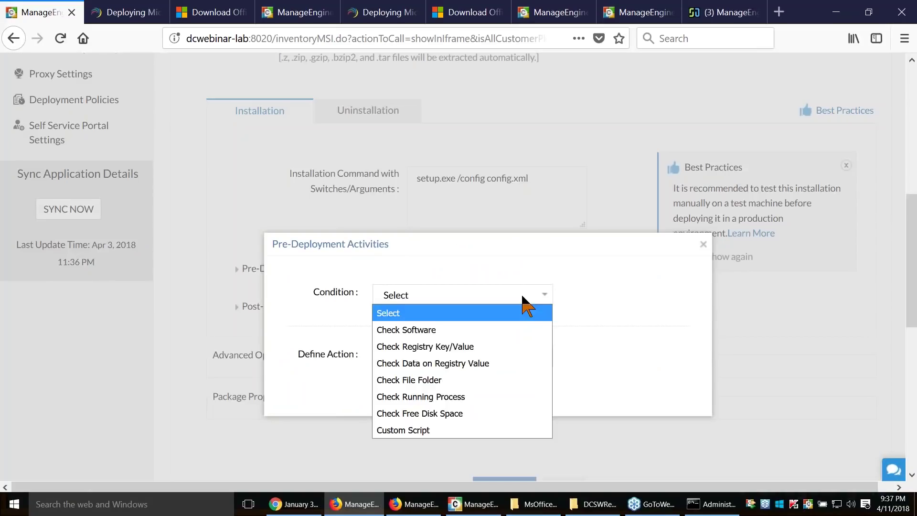
left_click(497, 328)
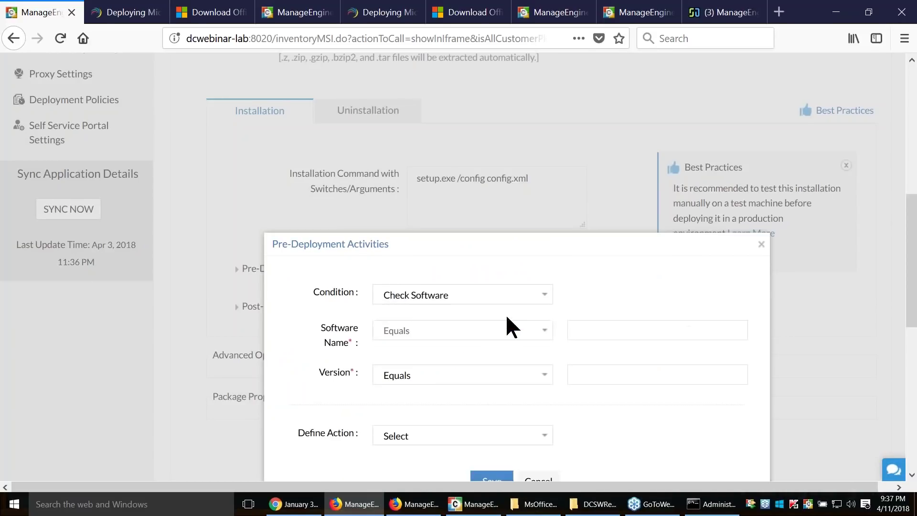
left_click_drag(525, 250, 478, 113)
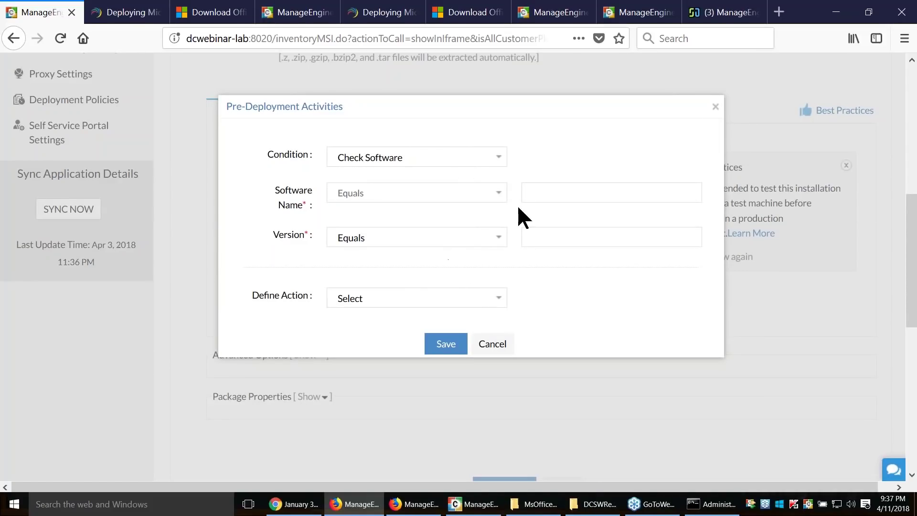
left_click(529, 193)
type("office")
left_click(582, 235)
left_click(593, 237)
left_click(563, 256)
Choose Uninstall & Proceed with Installation as the pre-deployment action, then discard the activity without saving
left_click(418, 298)
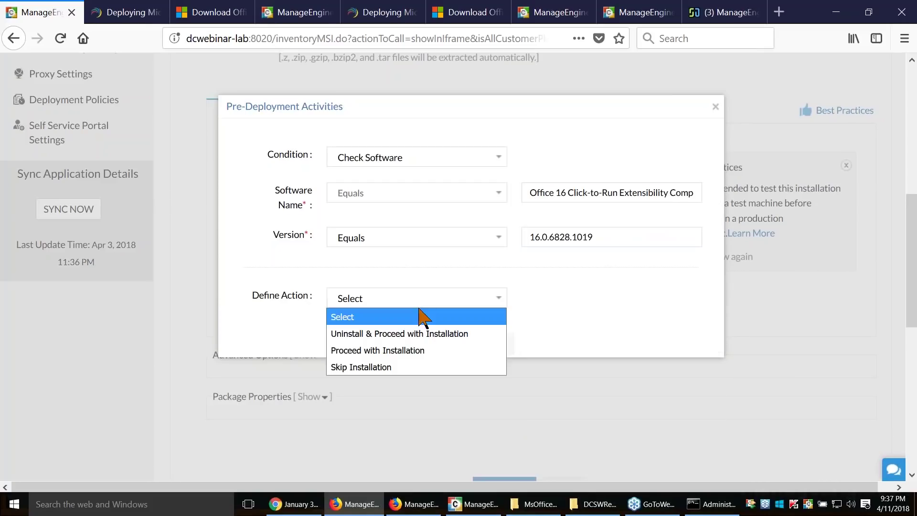
left_click(423, 334)
left_click(549, 340)
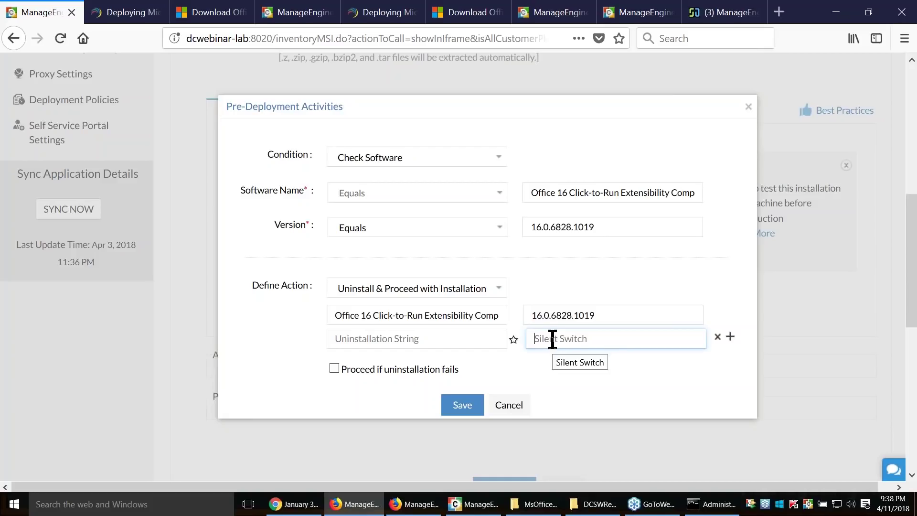
left_click(508, 406)
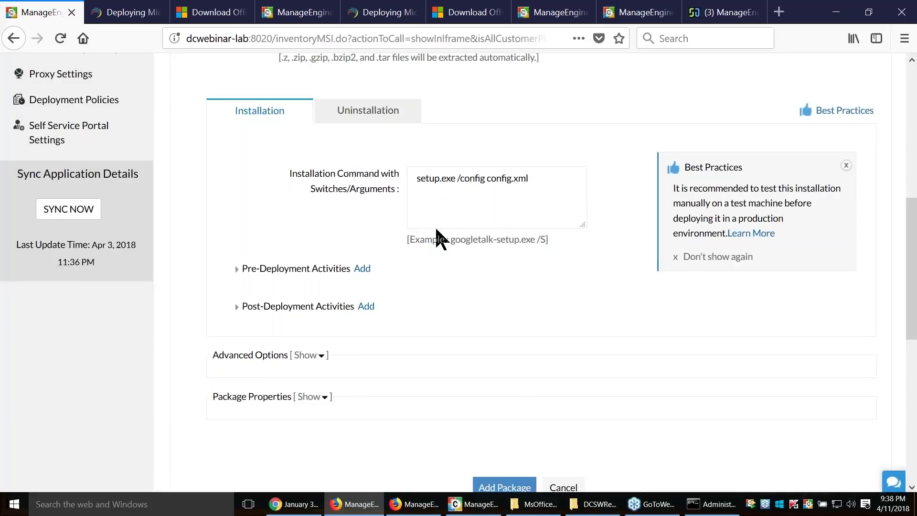
Review the conditions available for pre-deployment activities, such as Check Free Disk Space, and close the dialog without saving
left_click(363, 271)
left_click(443, 305)
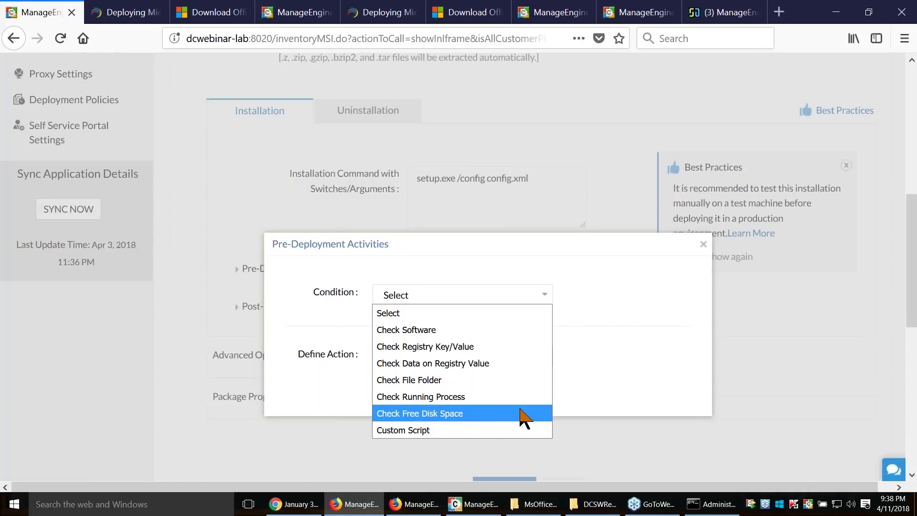
left_click(629, 351)
left_click(703, 244)
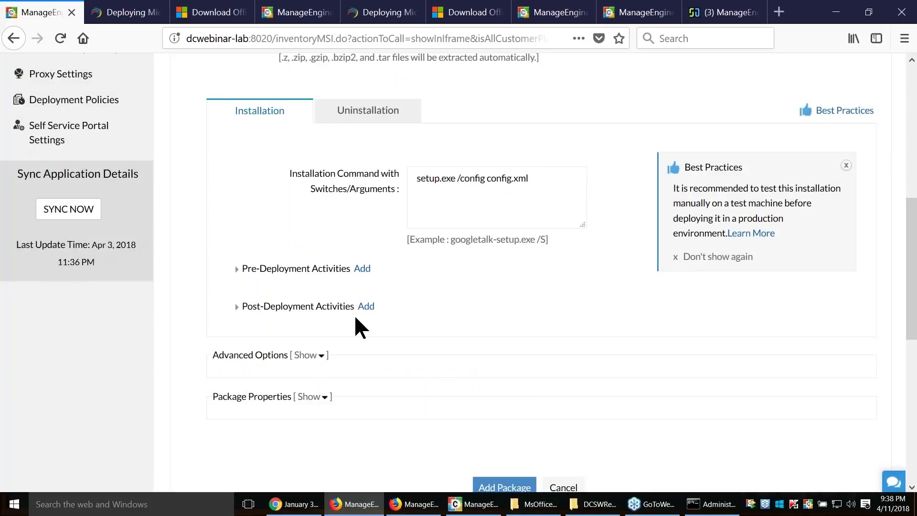
Review the condition choices for post-deployment activities, including Custom Script, and cancel the dialog
left_click(367, 307)
left_click(495, 290)
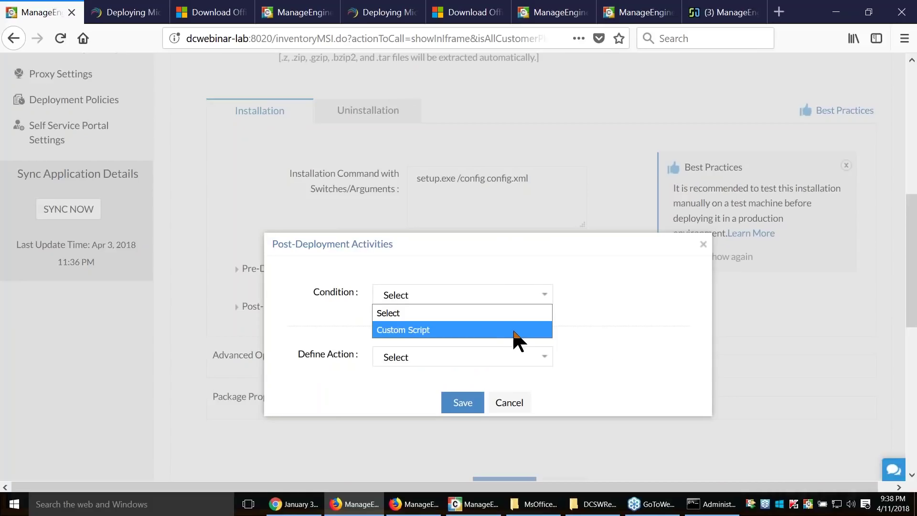
left_click(630, 348)
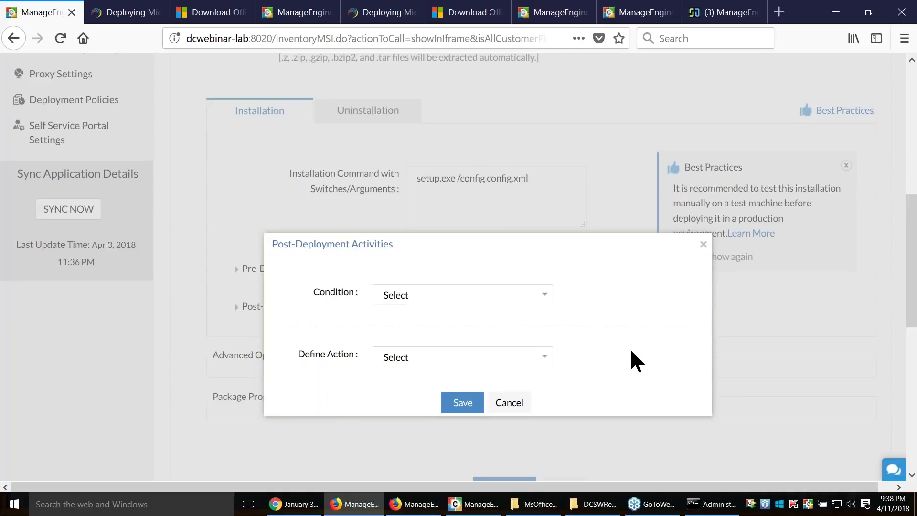
left_click(509, 403)
Expand the package's Advanced Options and review the exit code, architecture and maximum installation time limit choices
scroll(317, 348, "down", 2)
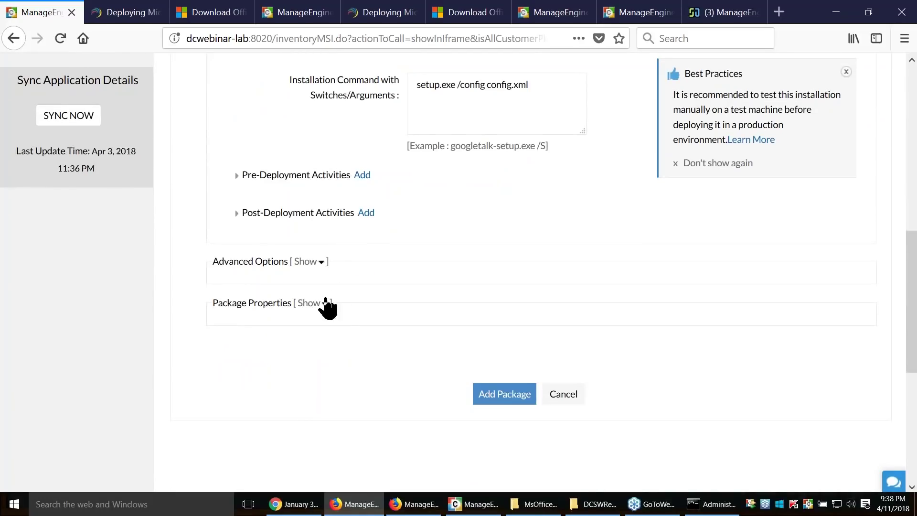
left_click(310, 262)
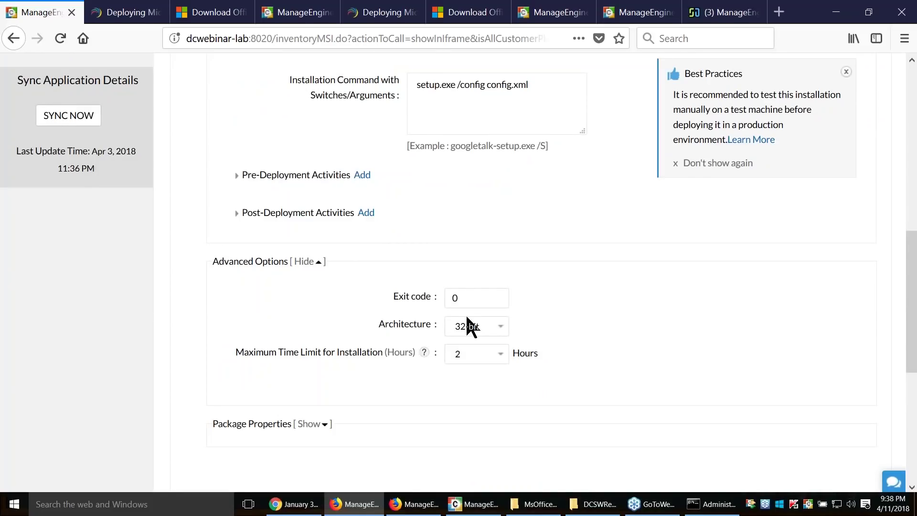
left_click(477, 295)
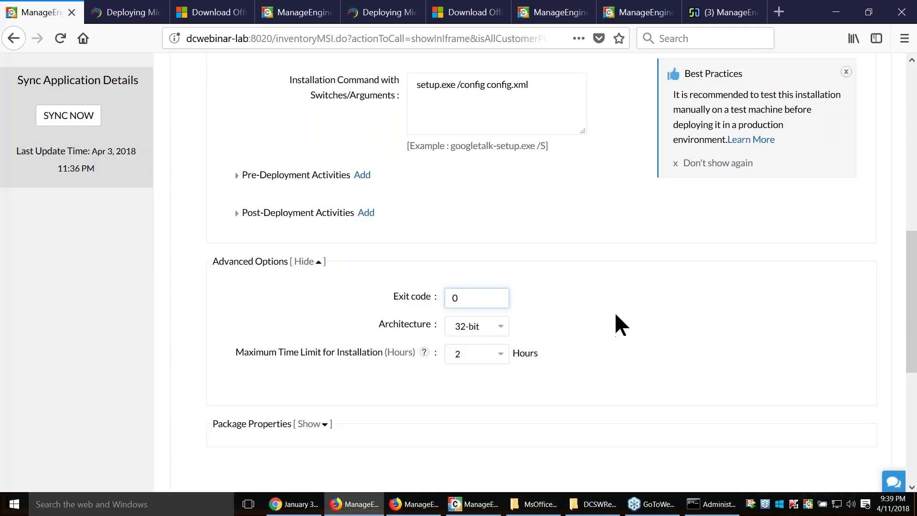
left_click(484, 327)
left_click(578, 328)
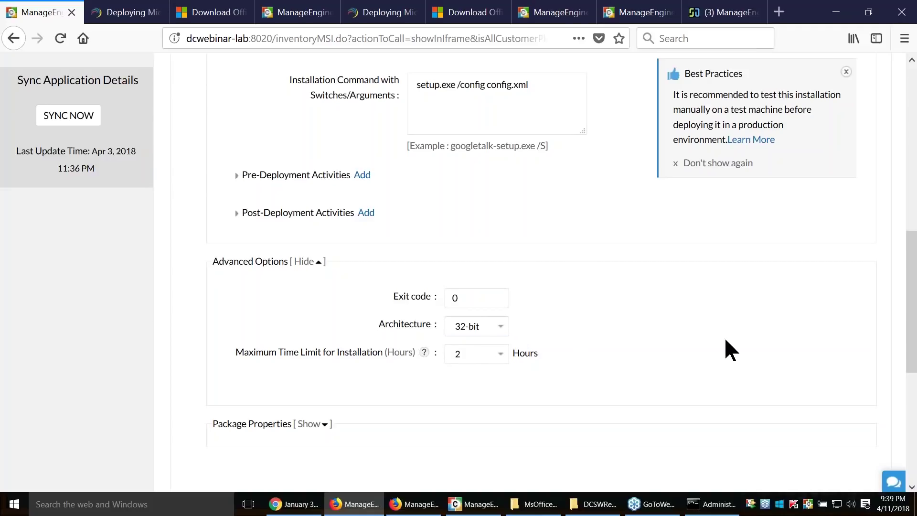
scroll(497, 316, "down", 3)
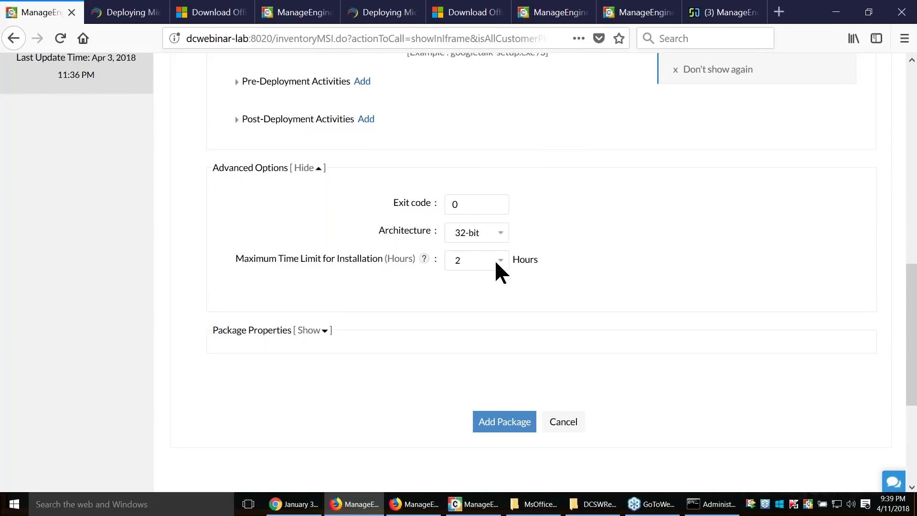
left_click(497, 262)
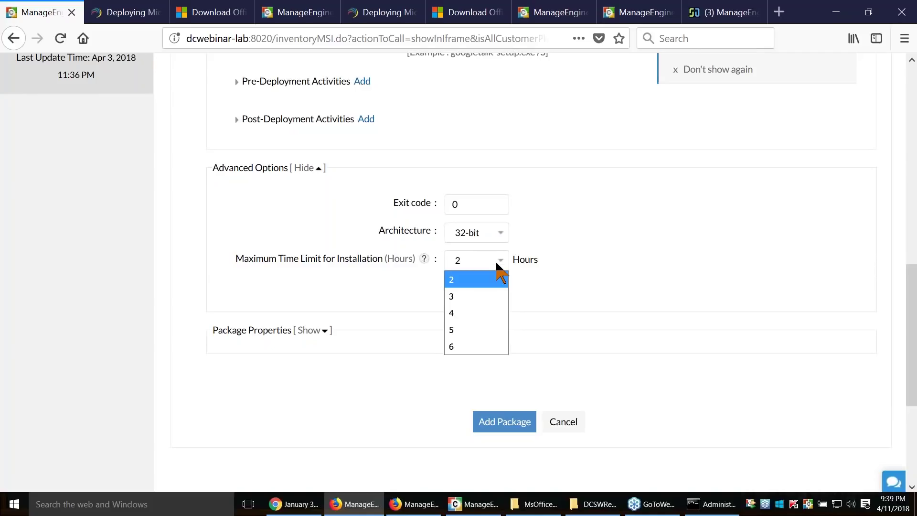
left_click(689, 259)
Expand Package Properties and review the vendor, version, language and description fields
left_click(310, 331)
scroll(313, 315, "down", 5)
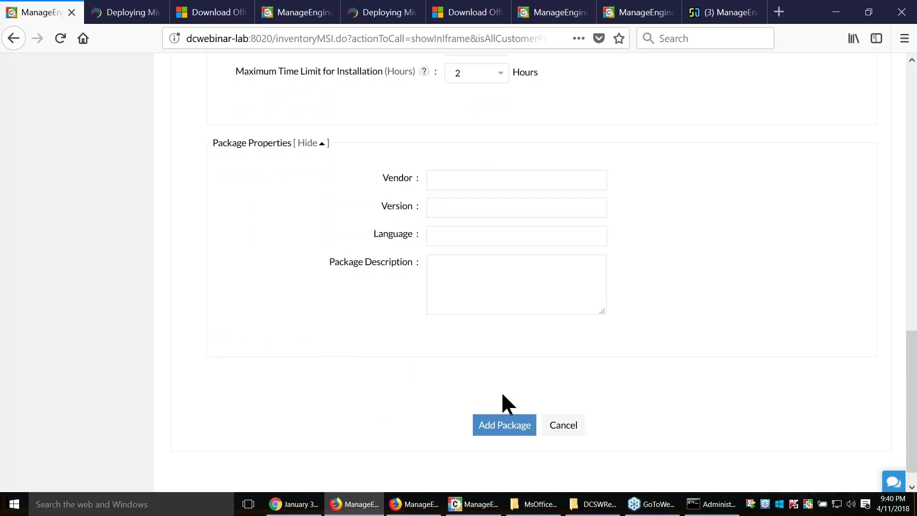
scroll(504, 428, "up", 15)
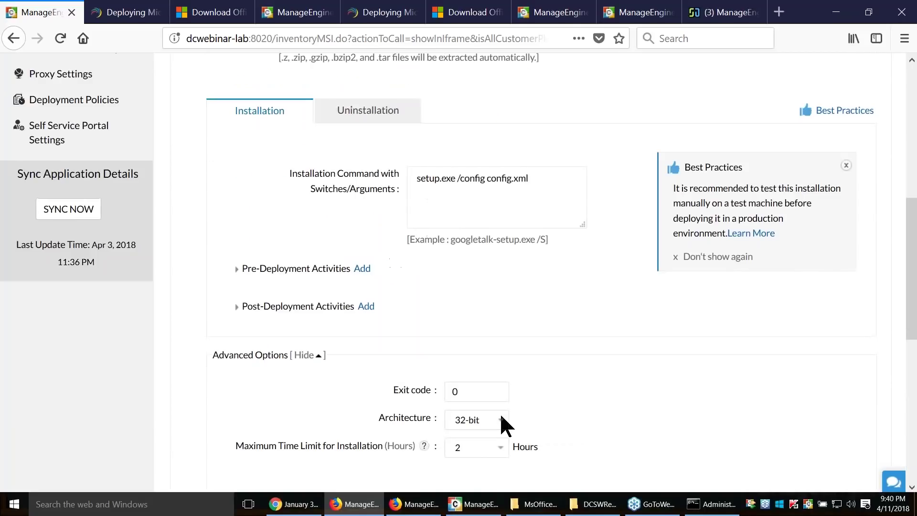
Go to the software packages list and search package names for "office"
left_click(74, 189)
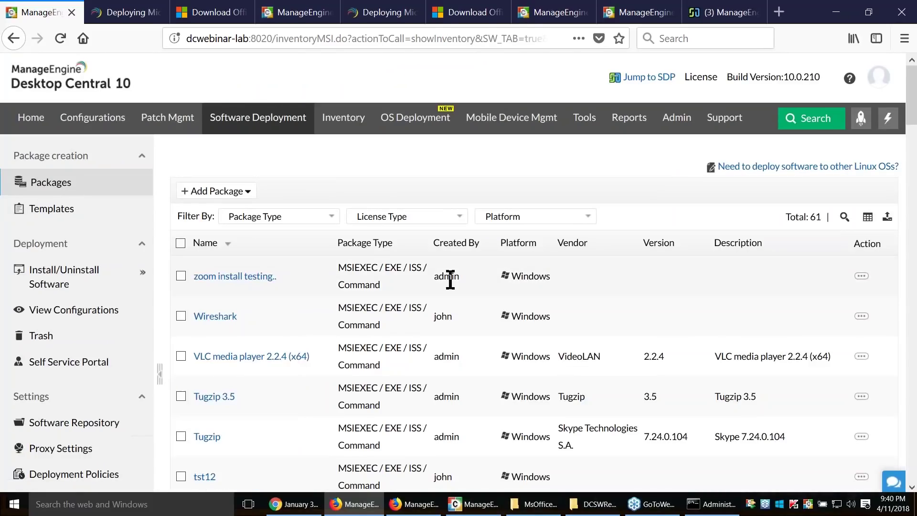
left_click(845, 218)
left_click(273, 273)
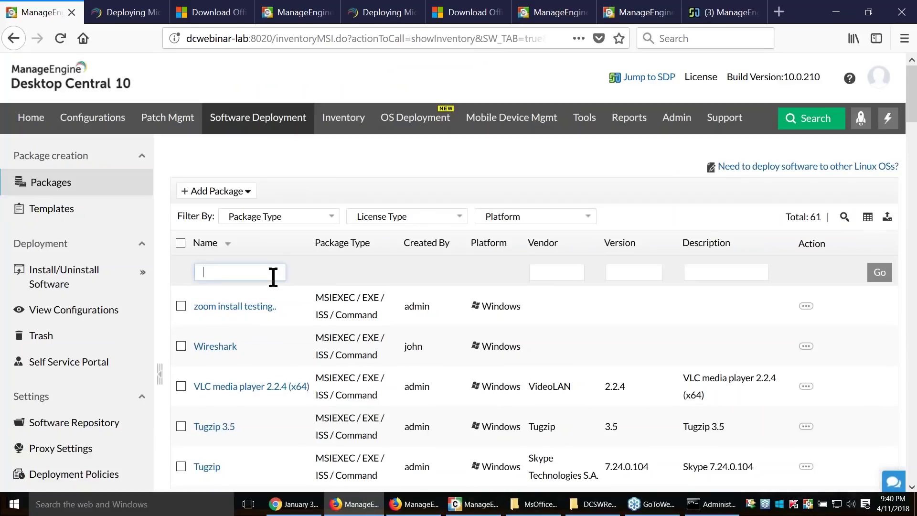
type("office")
key("Return")
scroll(307, 287, "down", 3)
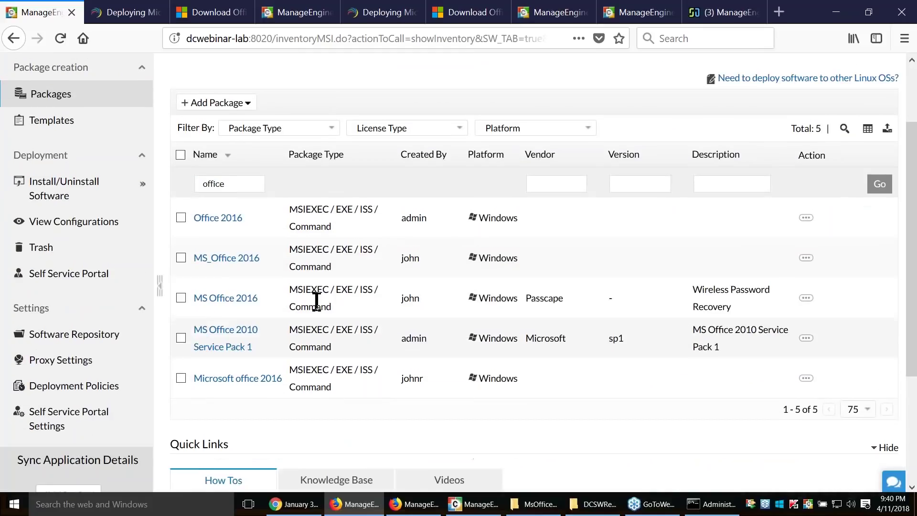
Start a Windows computer install/uninstall configuration for the MS_Office 2016 package and review its scheduler, deployment policy and target settings
left_click(181, 253)
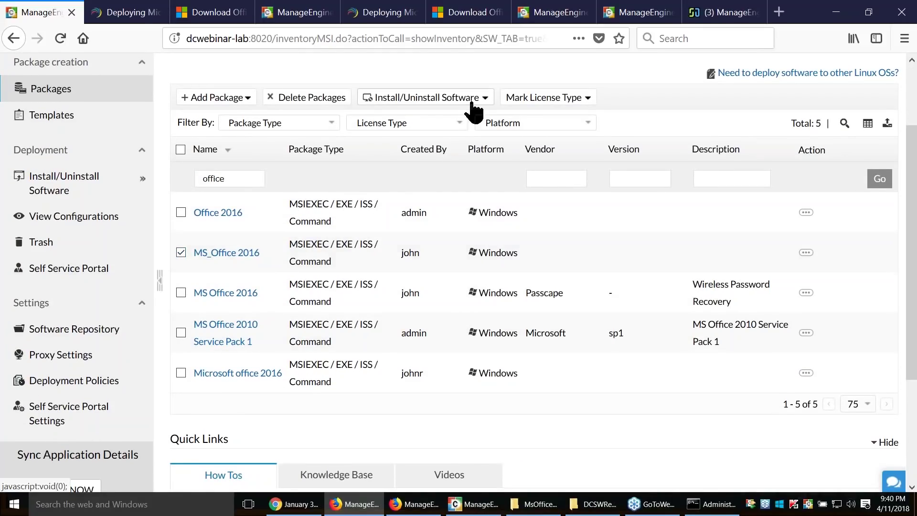
left_click(471, 99)
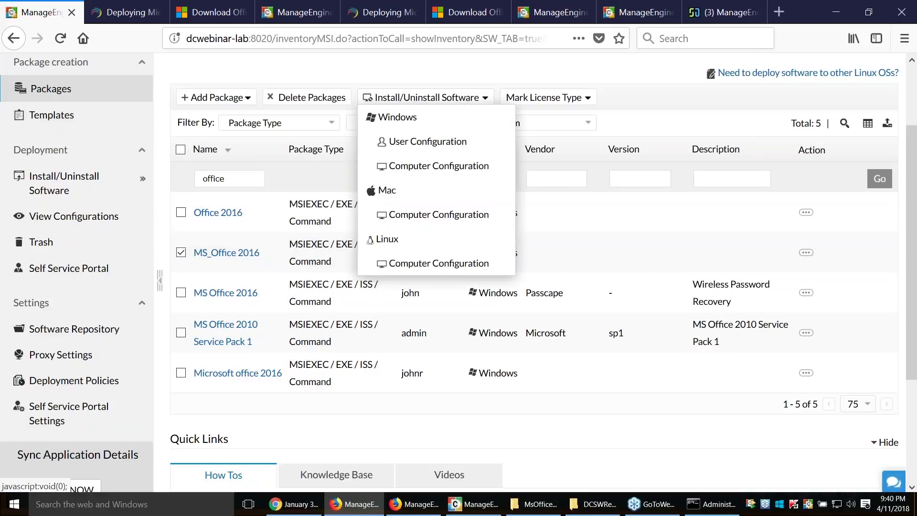
left_click(464, 167)
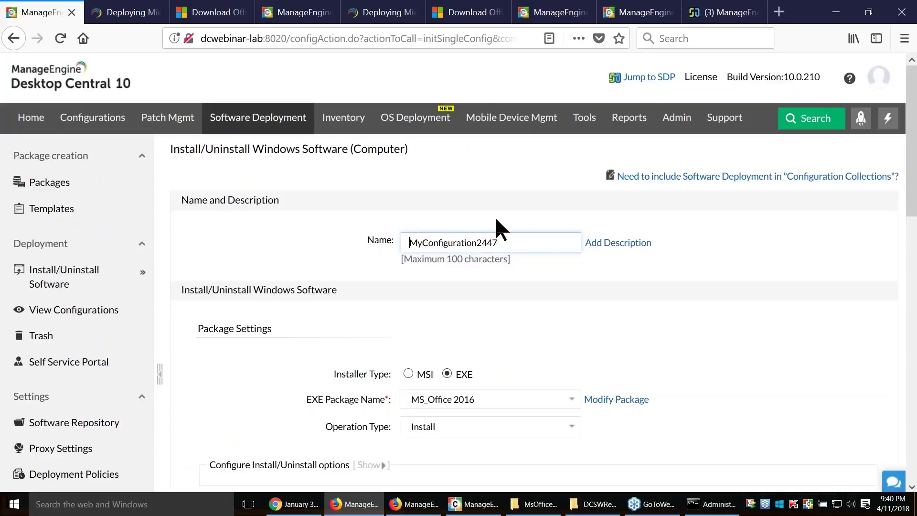
scroll(487, 294, "down", 2)
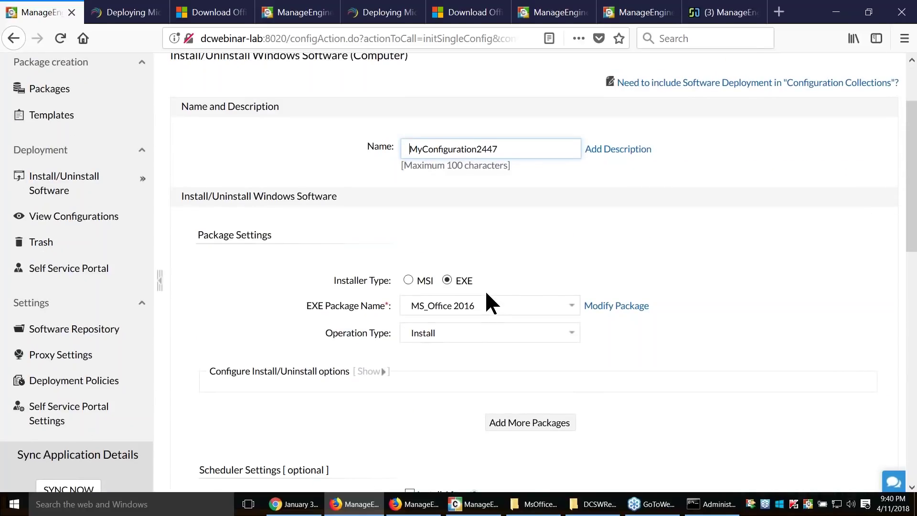
scroll(483, 283, "down", 2)
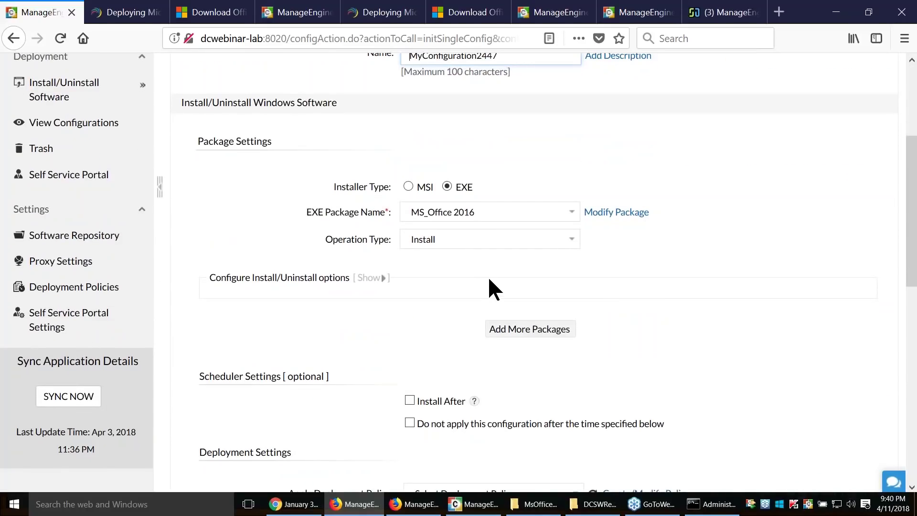
scroll(488, 277, "down", 4)
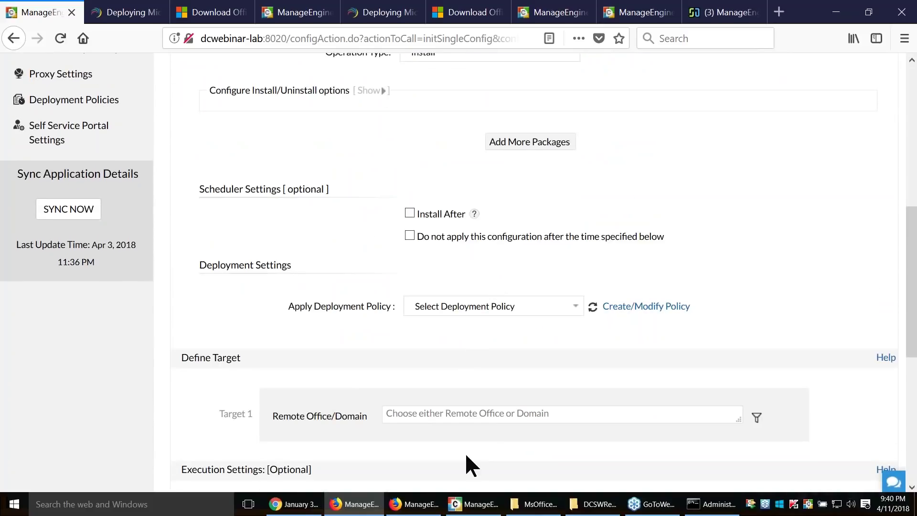
scroll(503, 352, "down", 2)
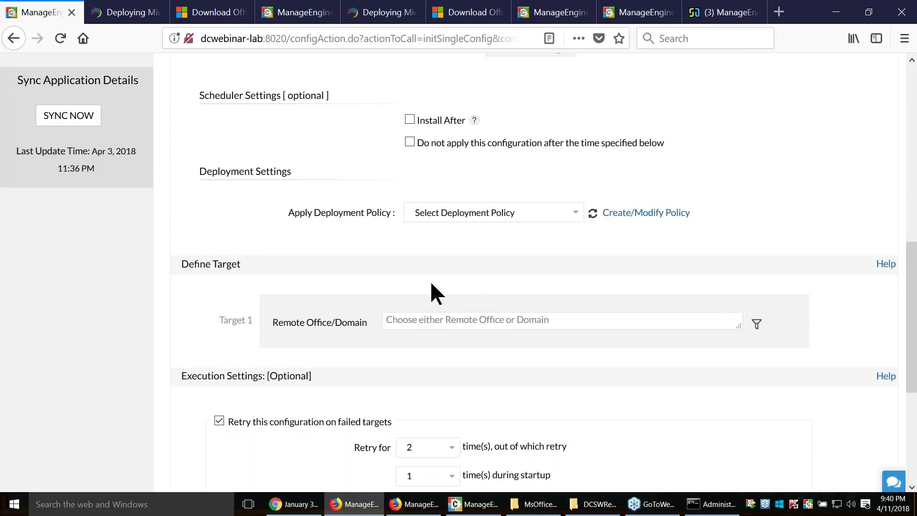
scroll(295, 133, "up", 6)
Switch to the other Desktop Central browser page and open Custom Groups in the Admin global settings
left_click(298, 11)
scroll(659, 172, "up", 2)
left_click(690, 120)
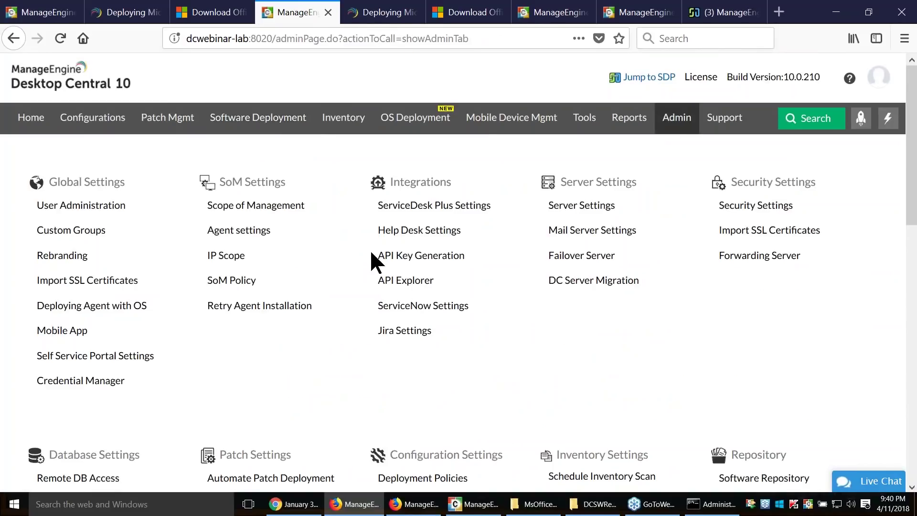
left_click(71, 231)
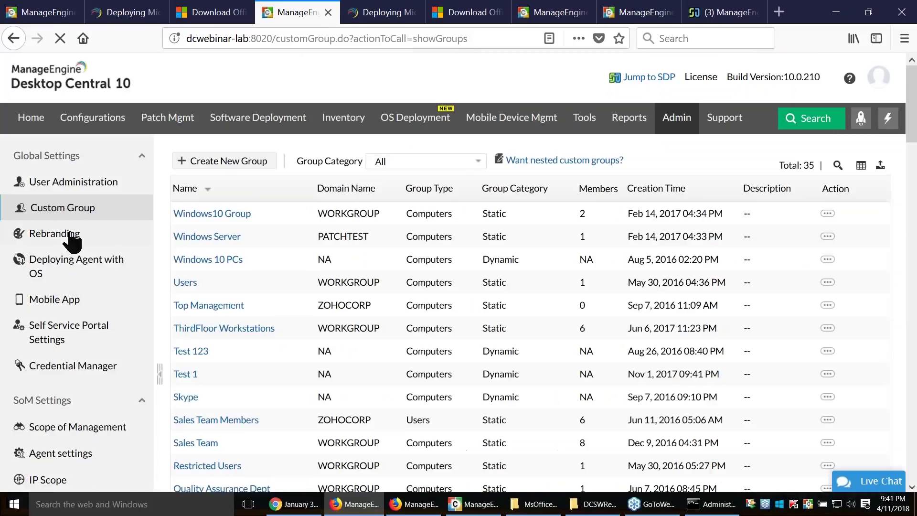
Start a new custom group and name it "finance dept"
left_click(225, 160)
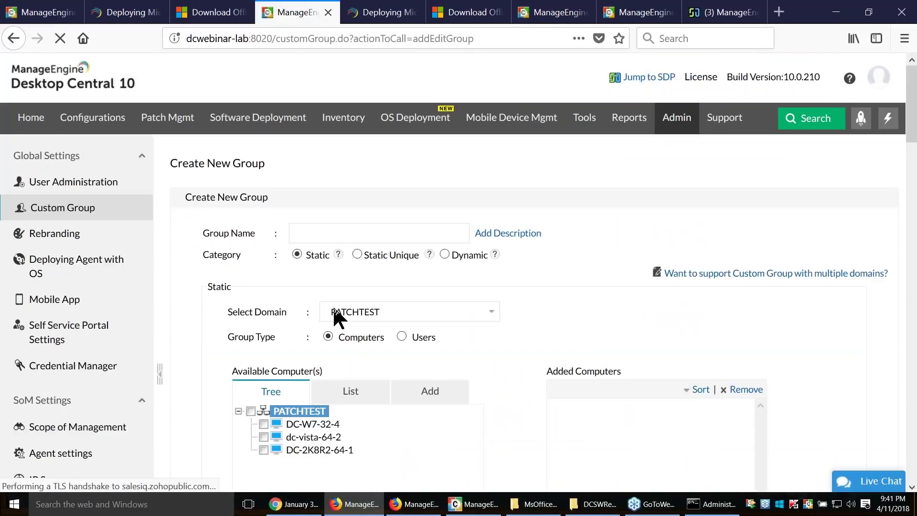
scroll(388, 349, "down", 2)
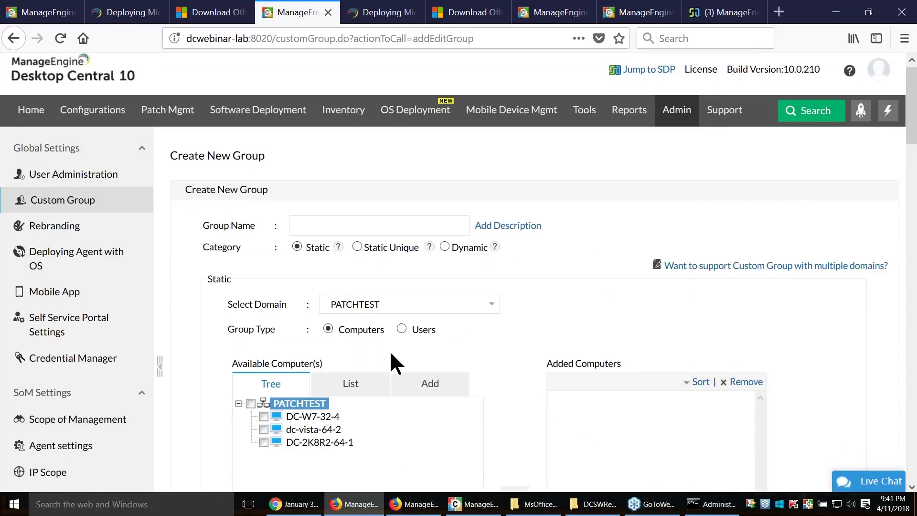
left_click(343, 139)
type("finance")
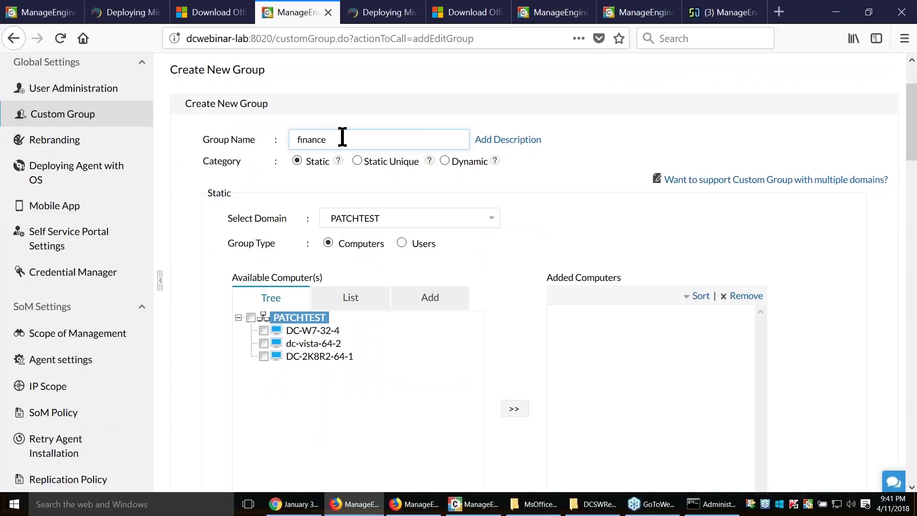
type(" dept")
Add DC-W7-32-4 and dc-vista-64-2 from the PATCHTEST domain to the static group's computers
left_click(277, 331)
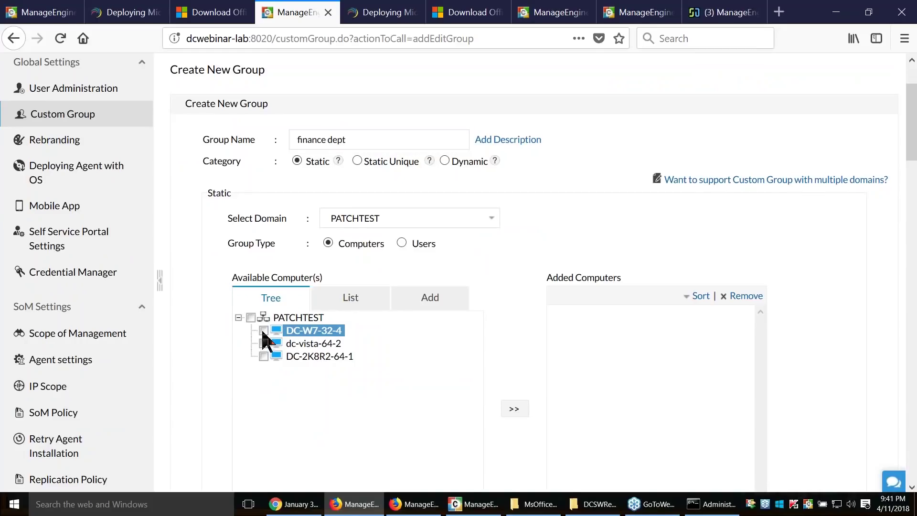
left_click(514, 408)
left_click(264, 344)
left_click(514, 409)
scroll(491, 349, "down", 3)
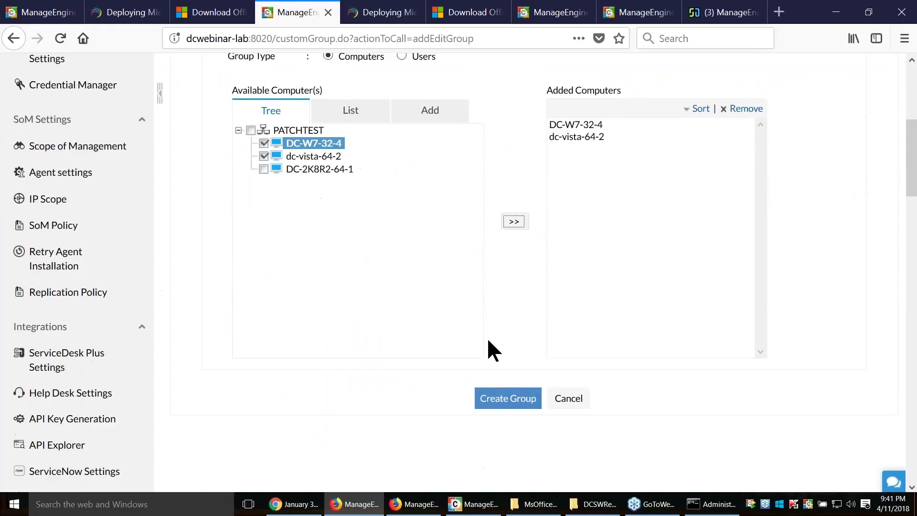
scroll(510, 412, "up", 5)
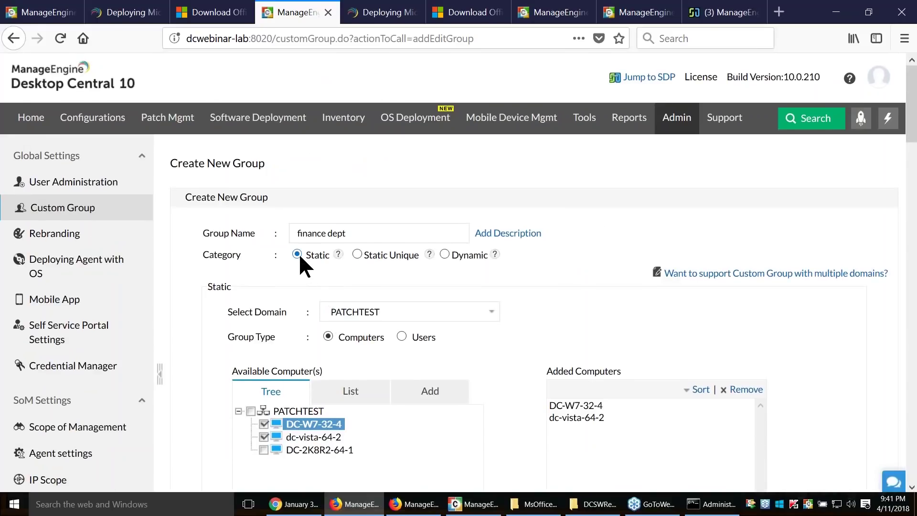
Try the Static Unique category for the group and dismiss the category change alert
left_click(357, 254)
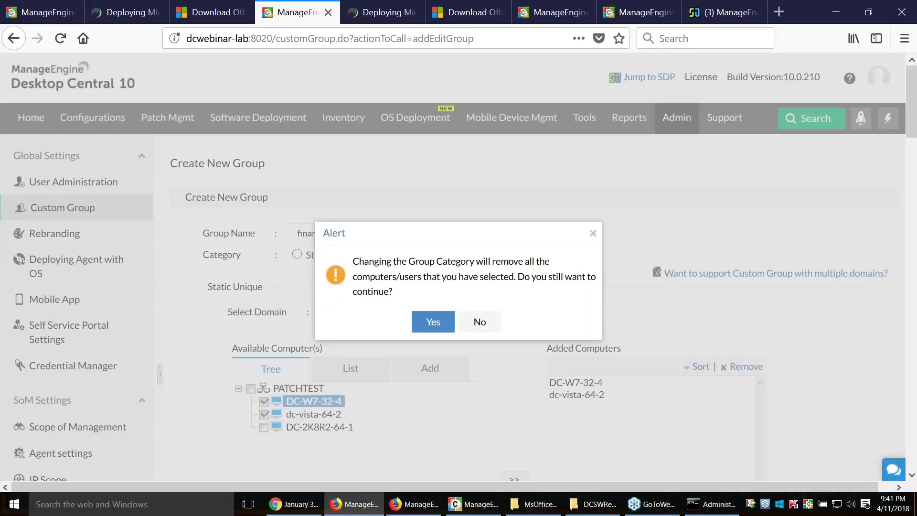
left_click(593, 234)
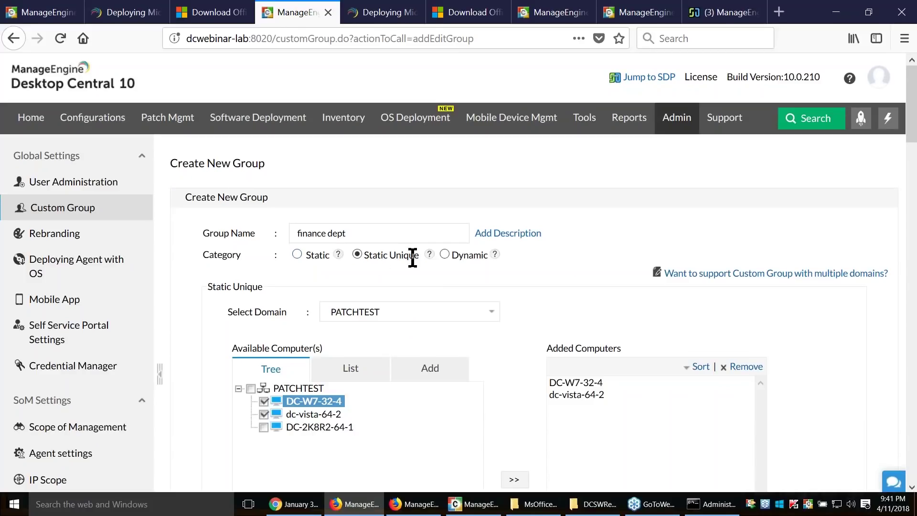
left_click_drag(419, 257, 380, 262)
Make the group Dynamic with the criterion Operating System equal Microsoft Windows Server 2003, and add a second criterion row
left_click(445, 255)
left_click(308, 344)
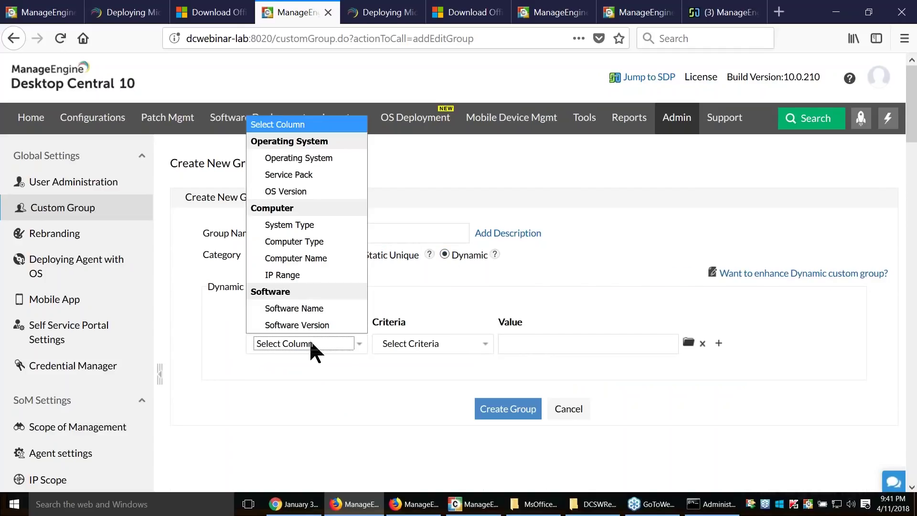
left_click(329, 158)
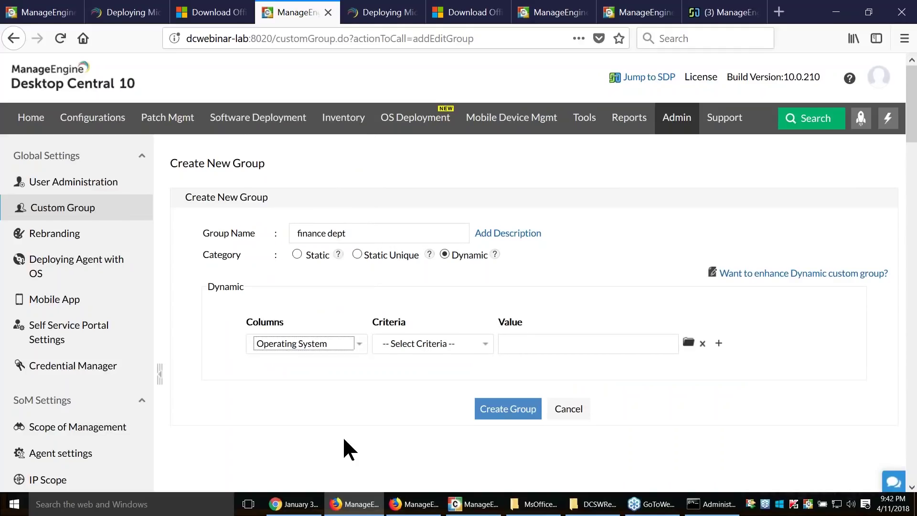
left_click(452, 347)
left_click(450, 379)
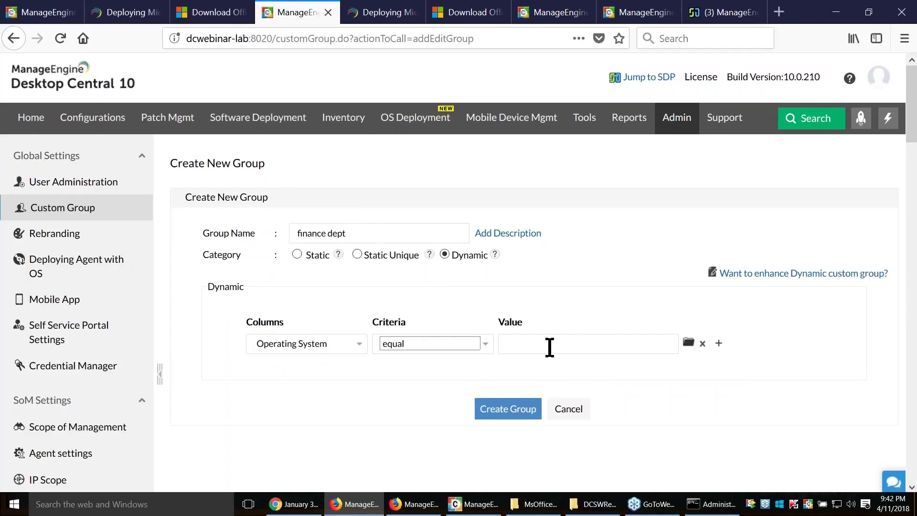
left_click(689, 342)
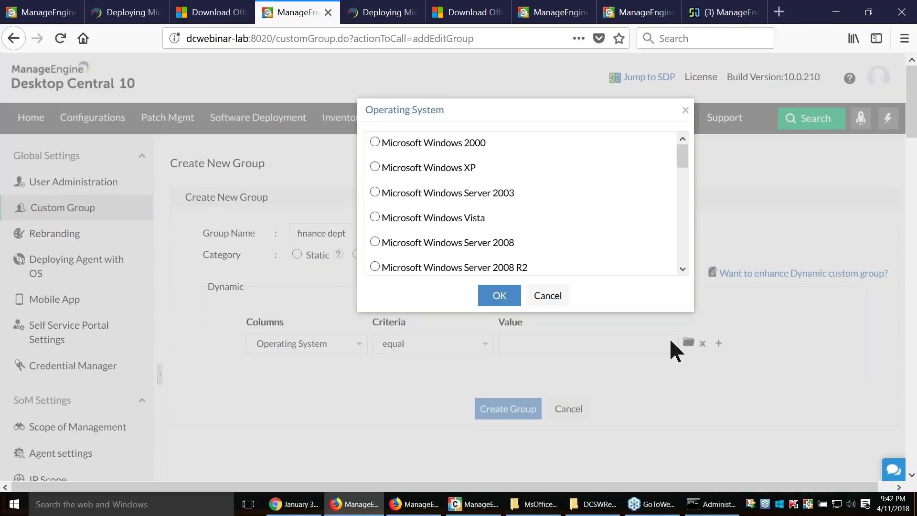
left_click(374, 192)
left_click(502, 300)
left_click(719, 343)
scroll(718, 346, "down", 2)
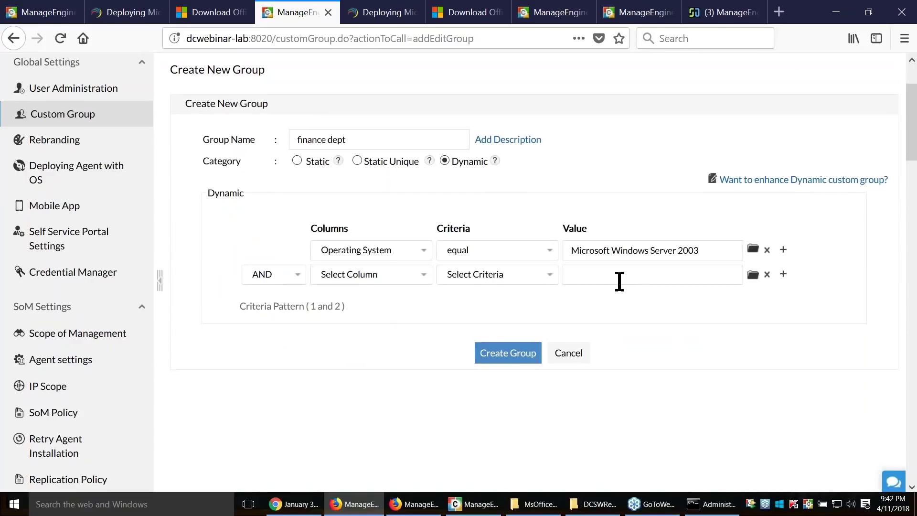
scroll(548, 253, "up", 2)
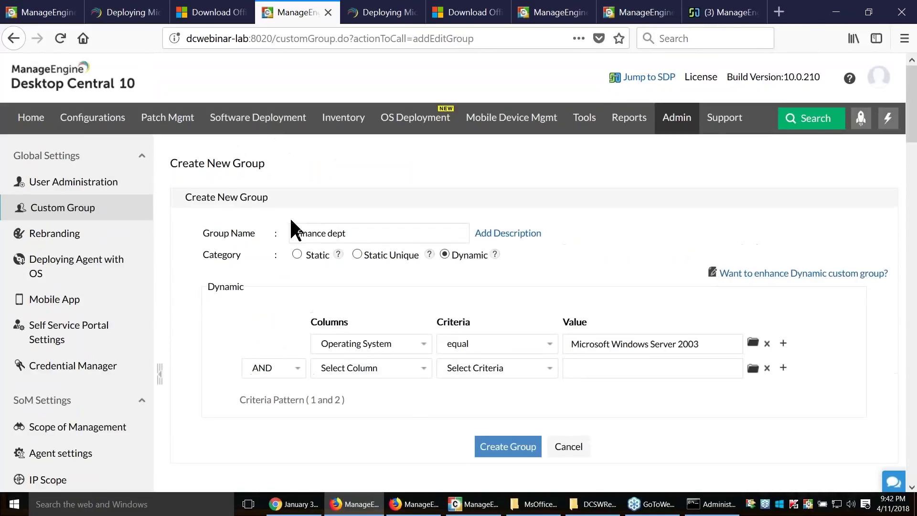
Return to the software installation configuration and select all remote offices as its deployment target
left_click(41, 14)
scroll(591, 389, "down", 4)
left_click(649, 328)
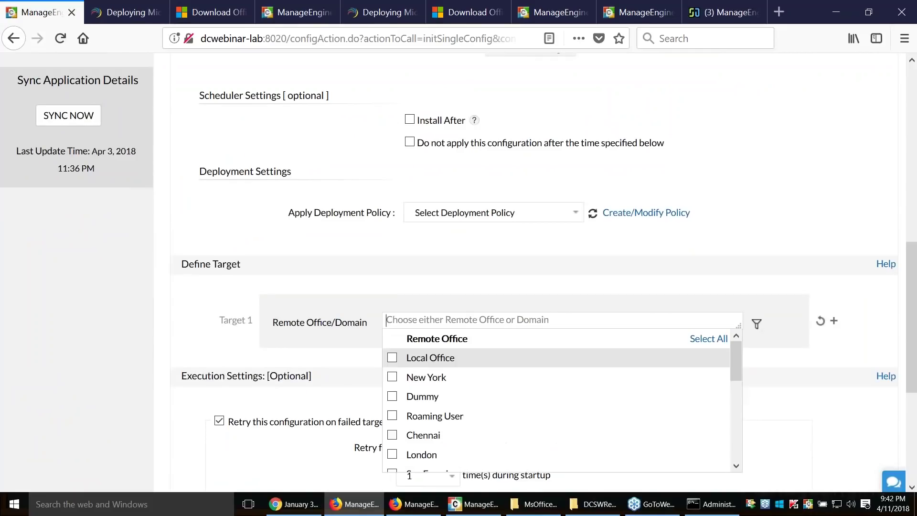
left_click(703, 339)
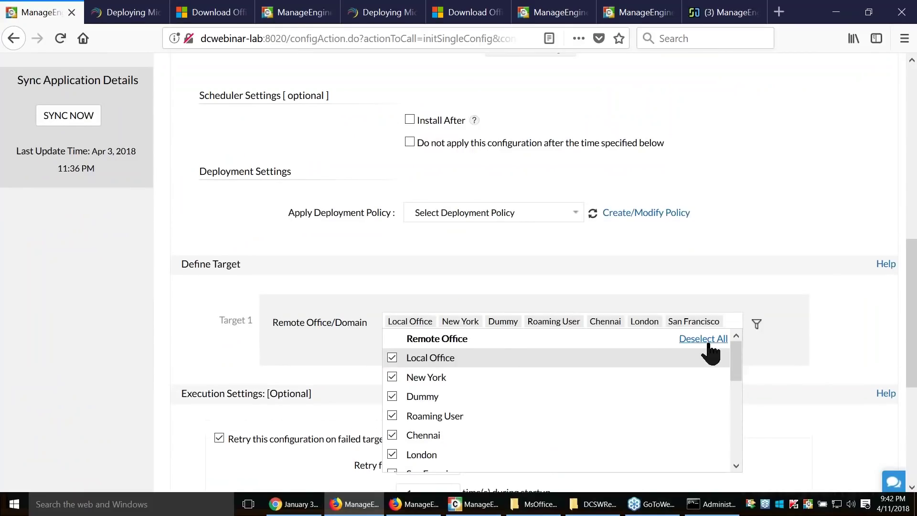
left_click(767, 311)
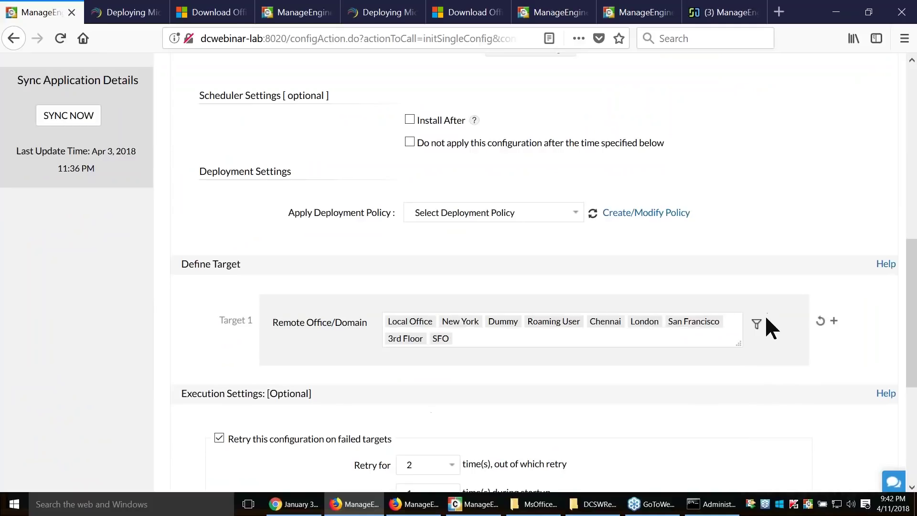
Filter the target computers by the Finance team custom group and review the exclusion, retry and deployment options
left_click(757, 323)
scroll(382, 317, "down", 2)
left_click(386, 287)
left_click(354, 170)
left_click(471, 289)
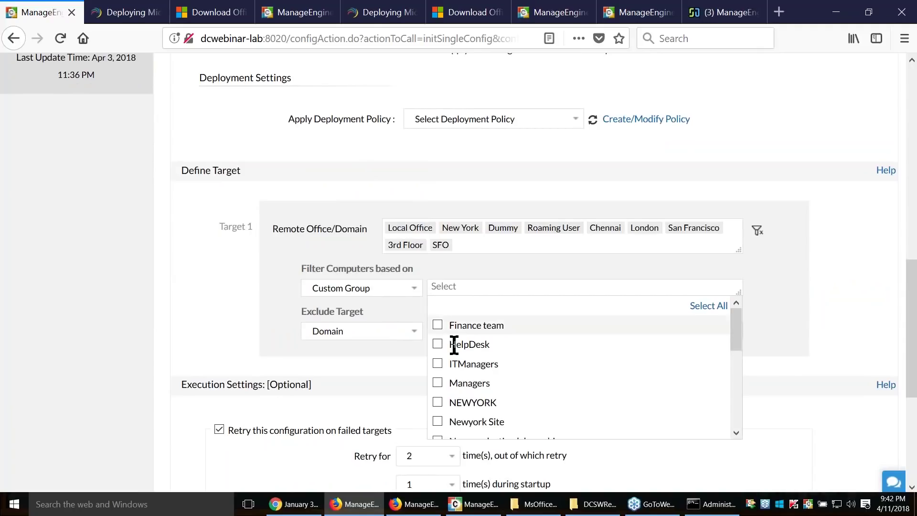
left_click(439, 327)
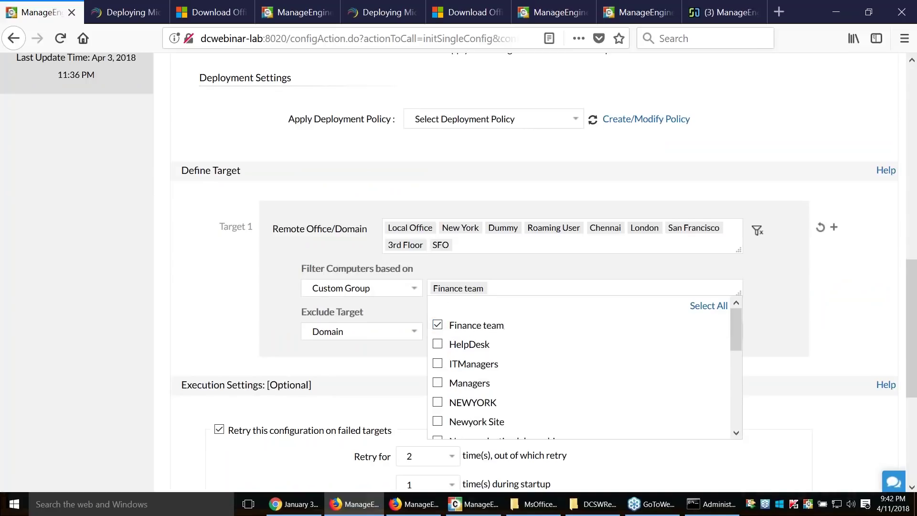
left_click(536, 289)
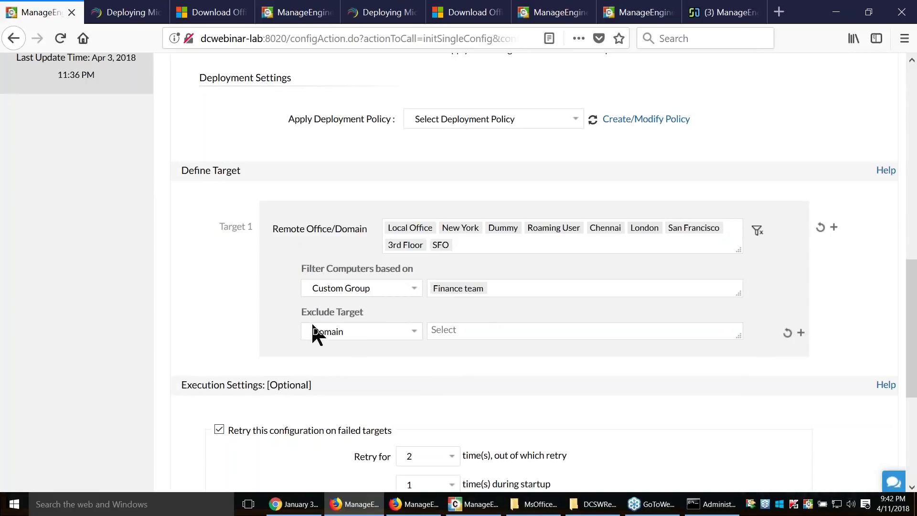
scroll(296, 323, "down", 1)
scroll(295, 325, "down", 5)
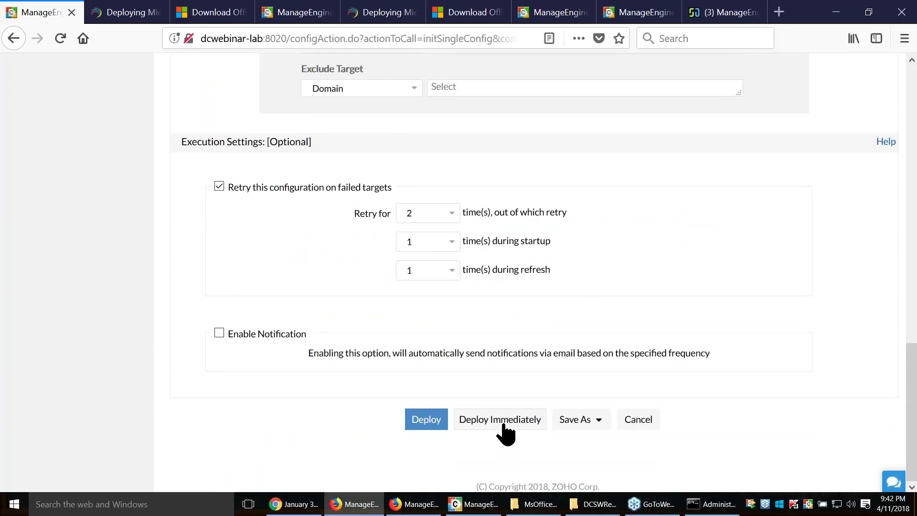
key("alt+Tab")
key("Tab")
key("Tab")
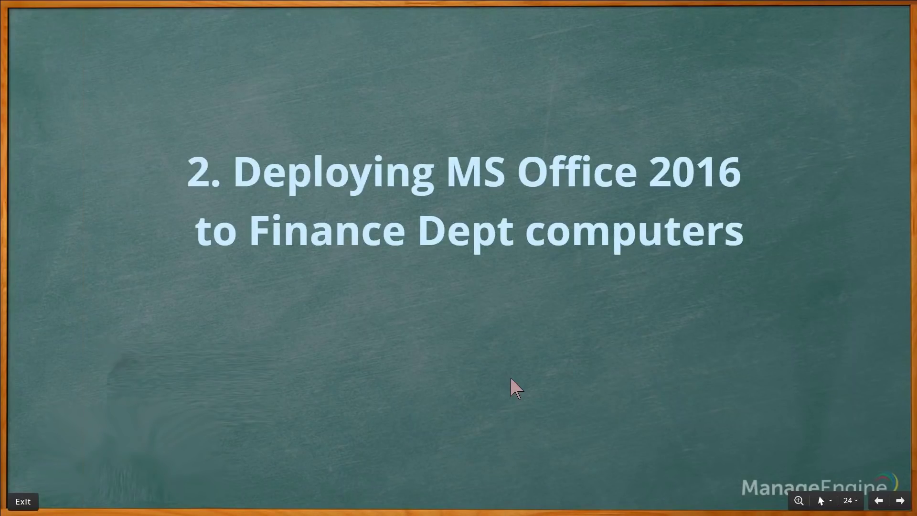
left_click(509, 376)
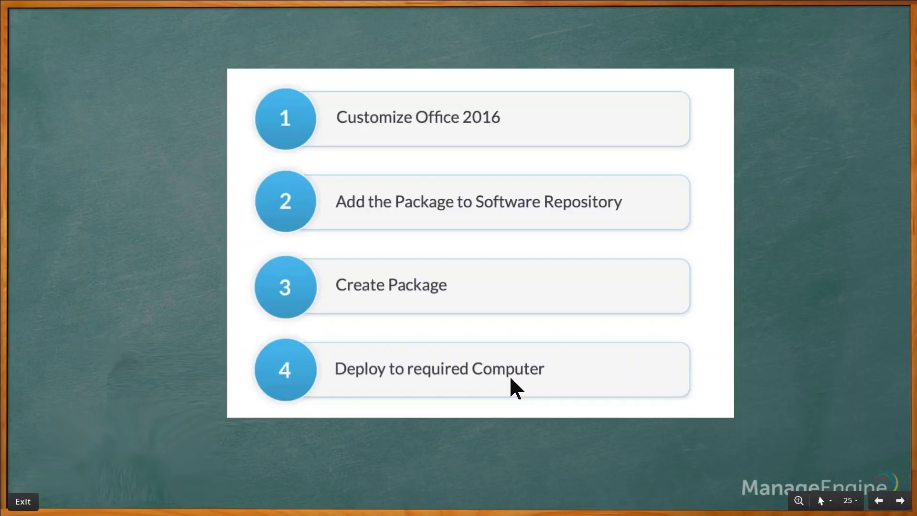
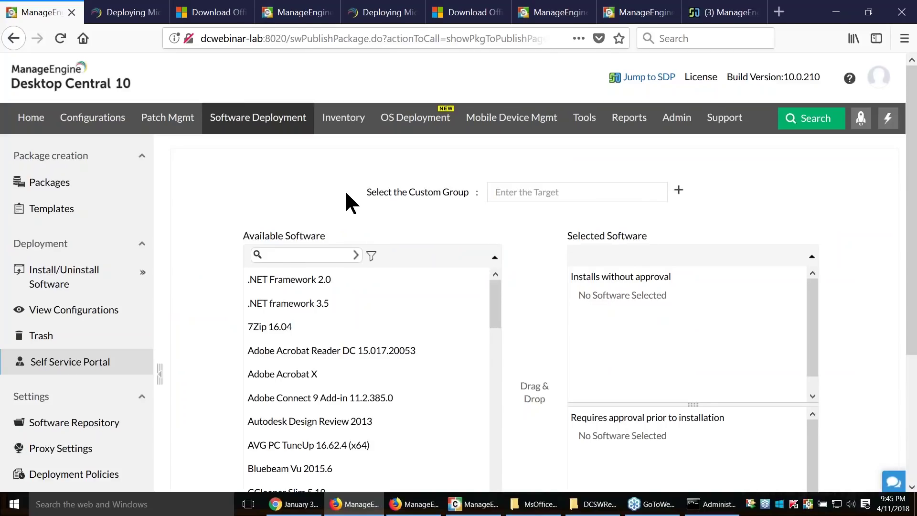
Try to select the Finance Dept custom group for Self Service Portal publishing and dismiss the alert
left_click(591, 196)
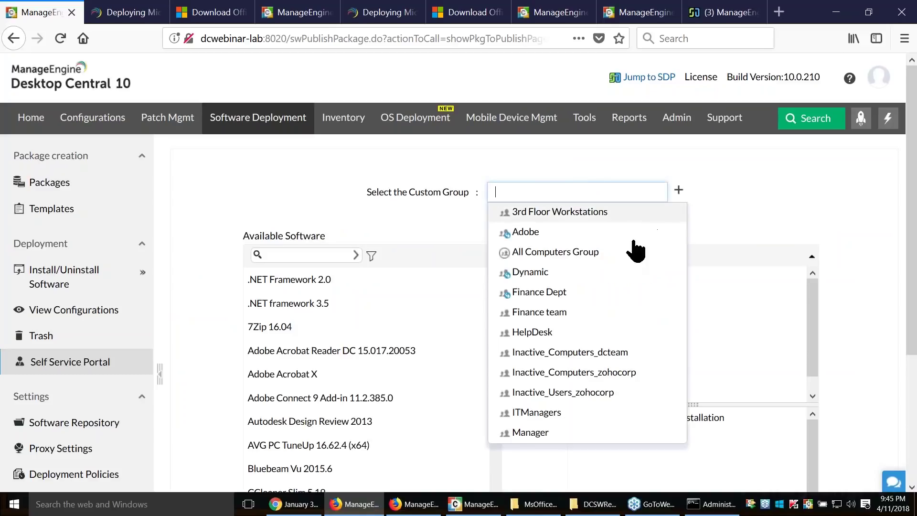
left_click(540, 292)
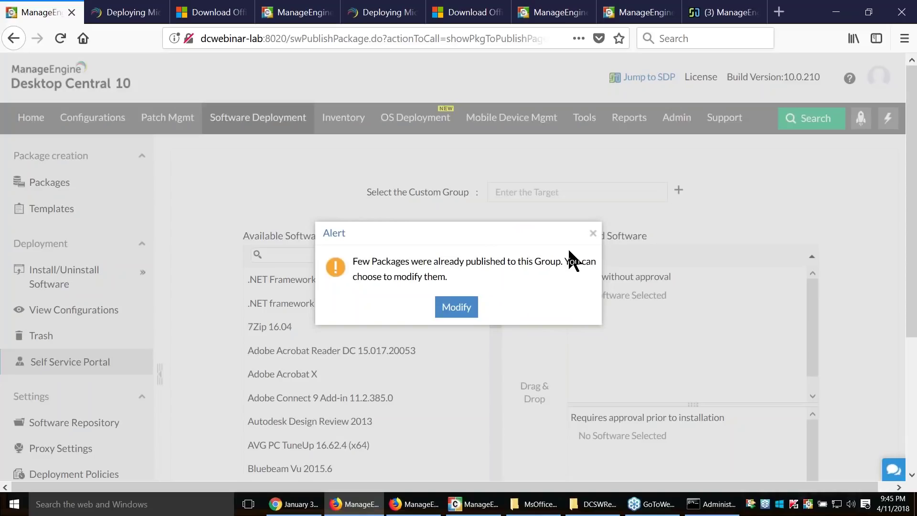
left_click(593, 233)
Add 7Zip 16.04, Adobe Acrobat Reader DC 15.017.20053 and Adobe Acrobat X to the software that installs without approval
left_click_drag(274, 299, 716, 322)
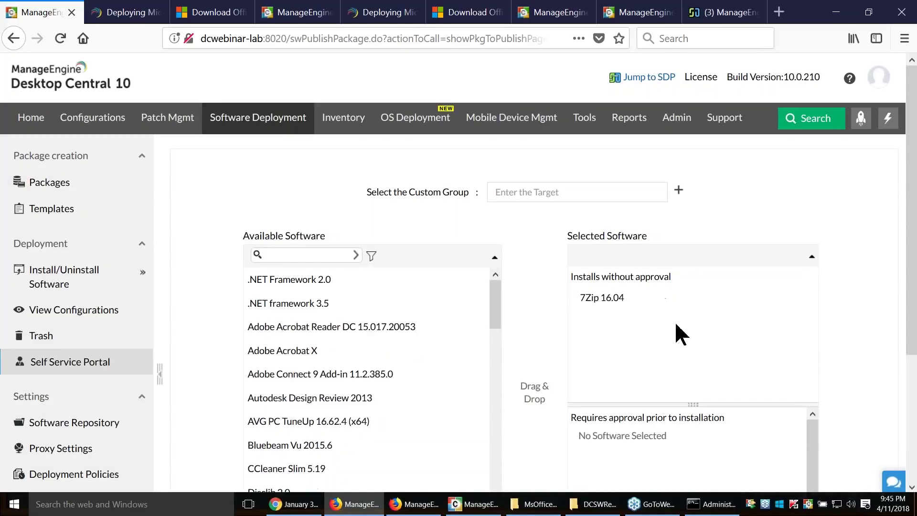
scroll(518, 354, "down", 2)
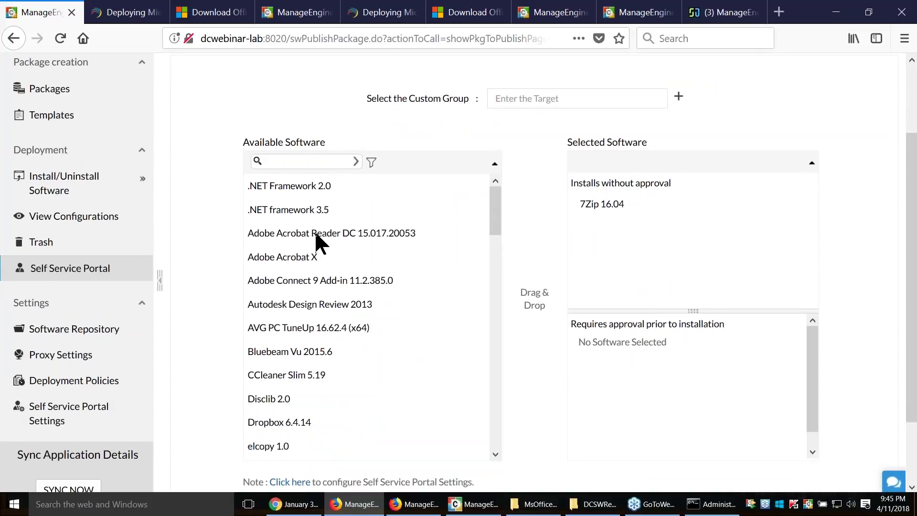
left_click_drag(321, 230, 626, 234)
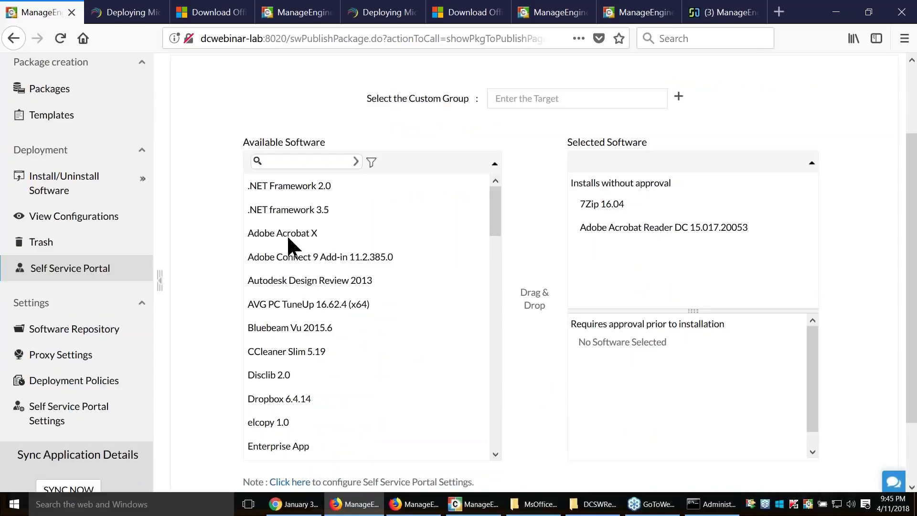
left_click_drag(293, 230, 669, 277)
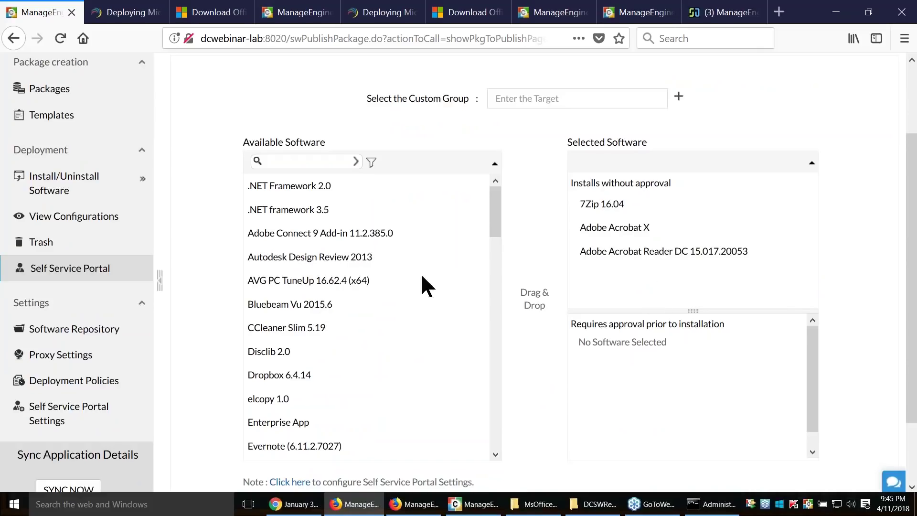
key("alt+Tab")
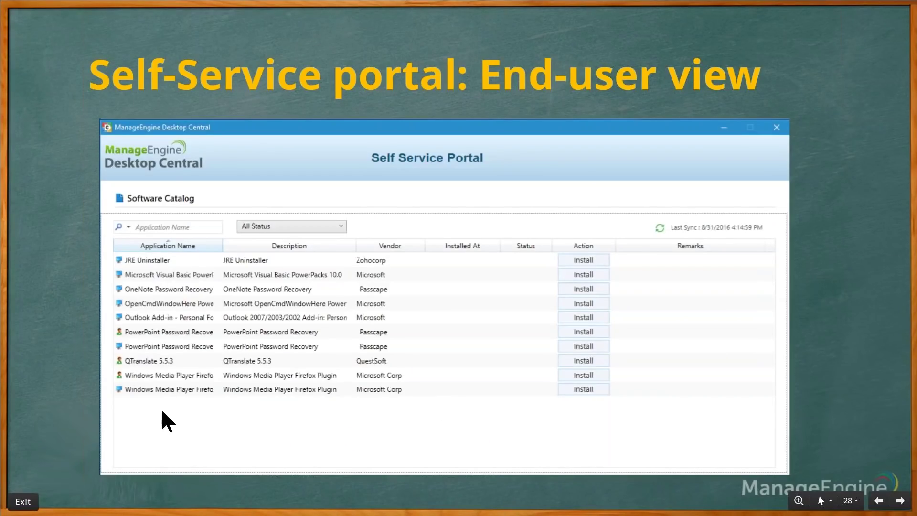
left_click(580, 276)
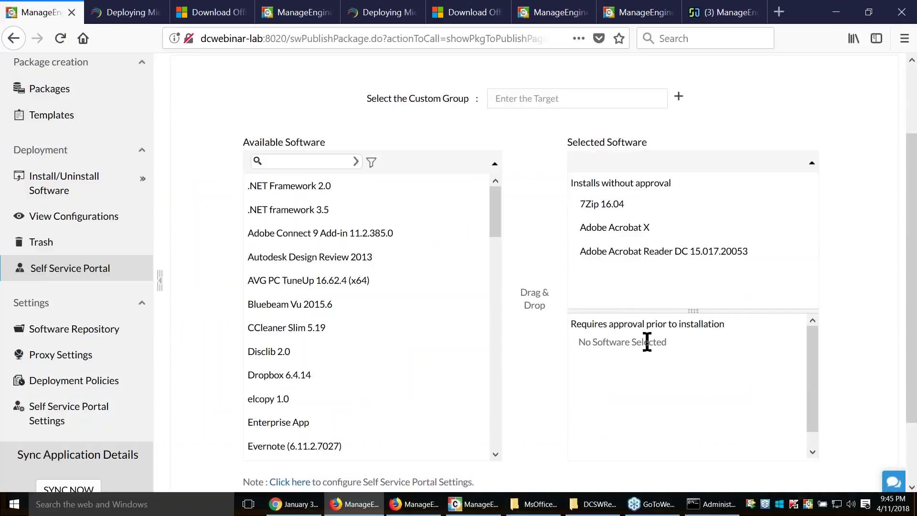
Add CCleaner Slim 5.19 and another available application to the software that requires approval prior to installation
left_click_drag(743, 333, 567, 328)
left_click(757, 371)
scroll(667, 385, "down", 1)
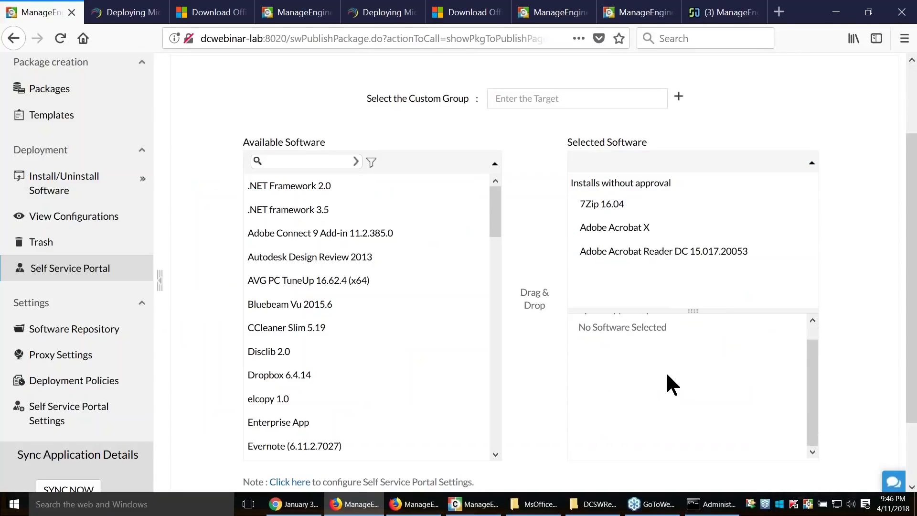
scroll(672, 385, "up", 1)
left_click_drag(908, 340, 905, 363)
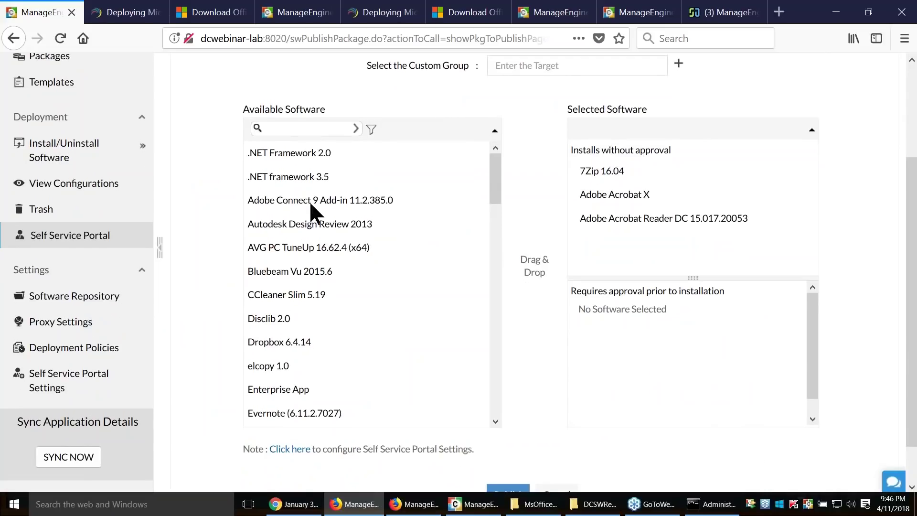
left_click_drag(302, 295, 625, 342)
left_click_drag(279, 319, 631, 360)
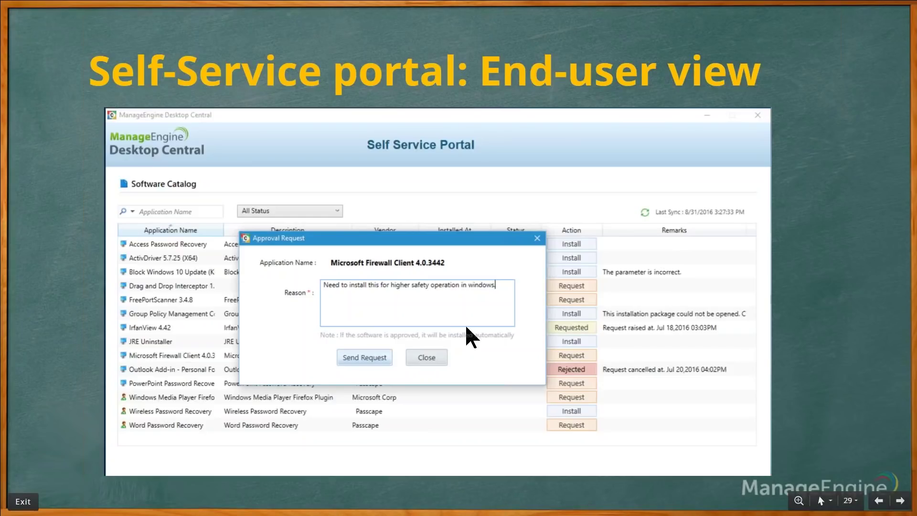
Open the Microsoft Office 2016 software approval request in ServiceDesk Plus, review its Approve option and close the approval window without saving
key("alt+Tab")
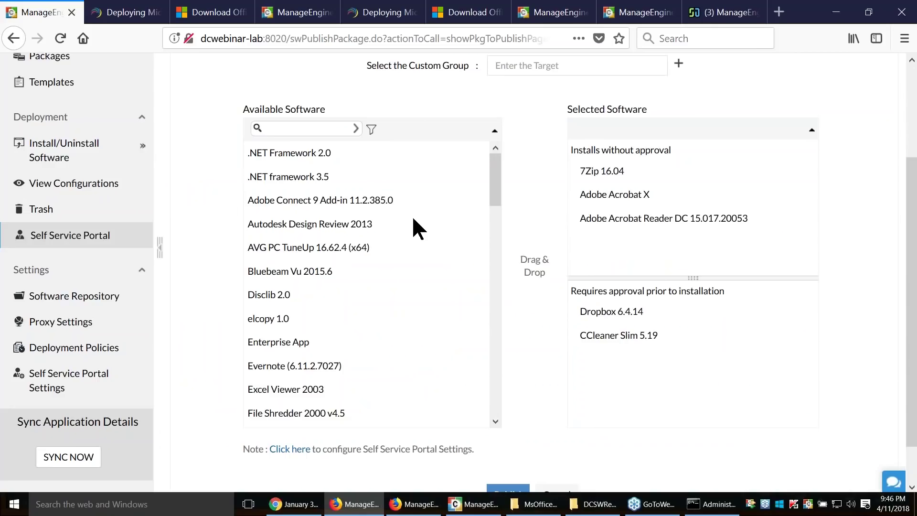
left_click(724, 12)
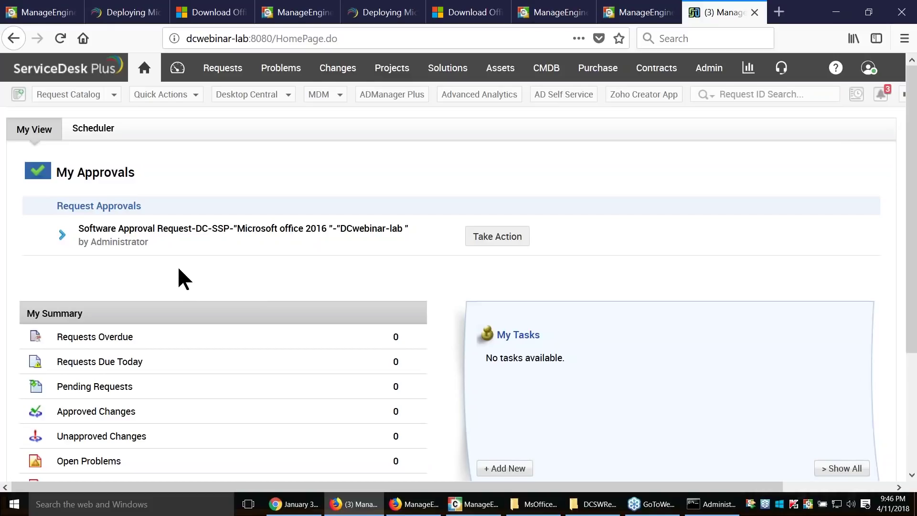
left_click(500, 246)
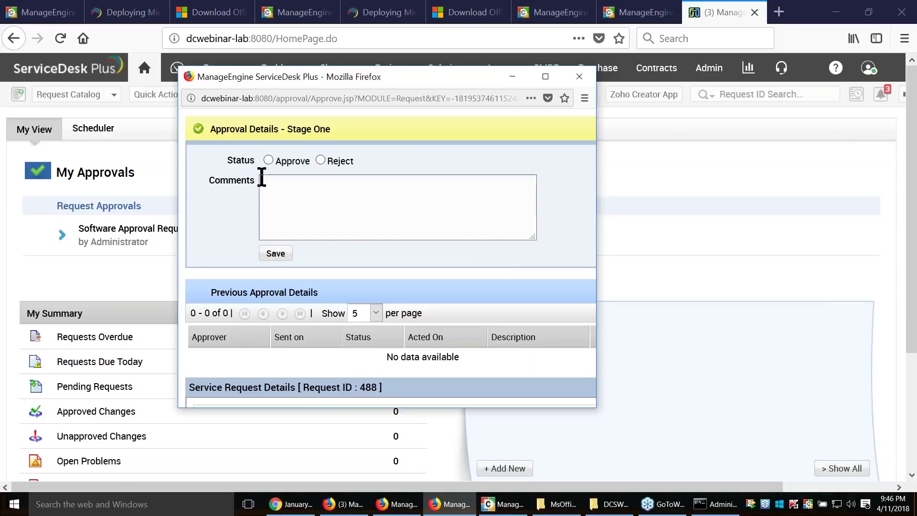
left_click(268, 160)
left_click(580, 77)
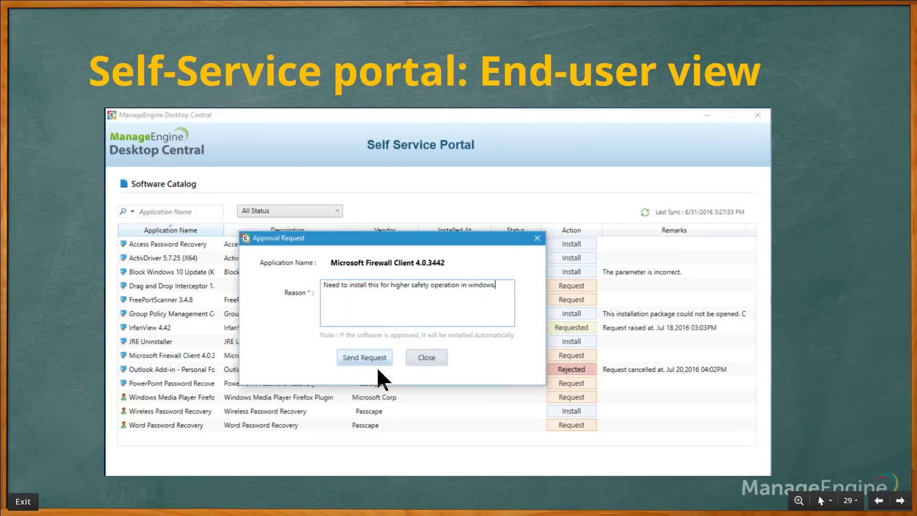
Return to Desktop Central, open the Self Service Portal settings and highlight the SDP Service Catalog Template name
key("alt+Tab")
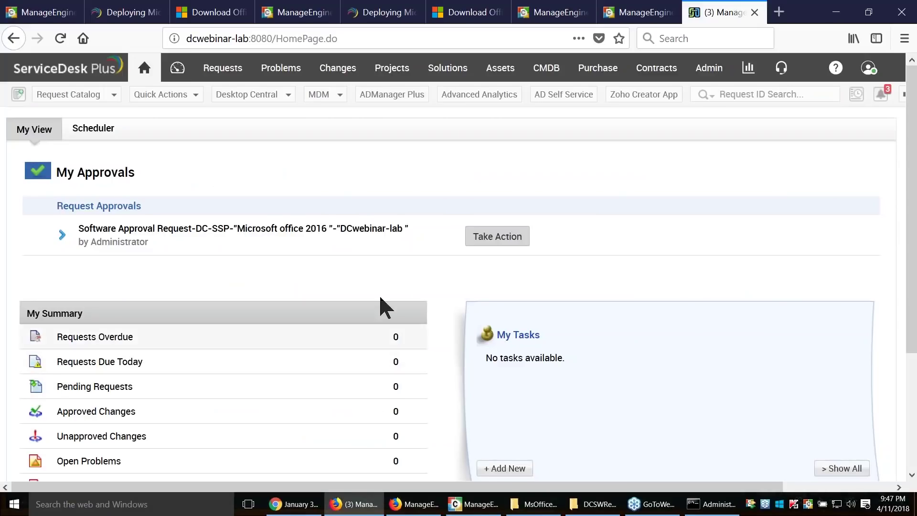
left_click(46, 12)
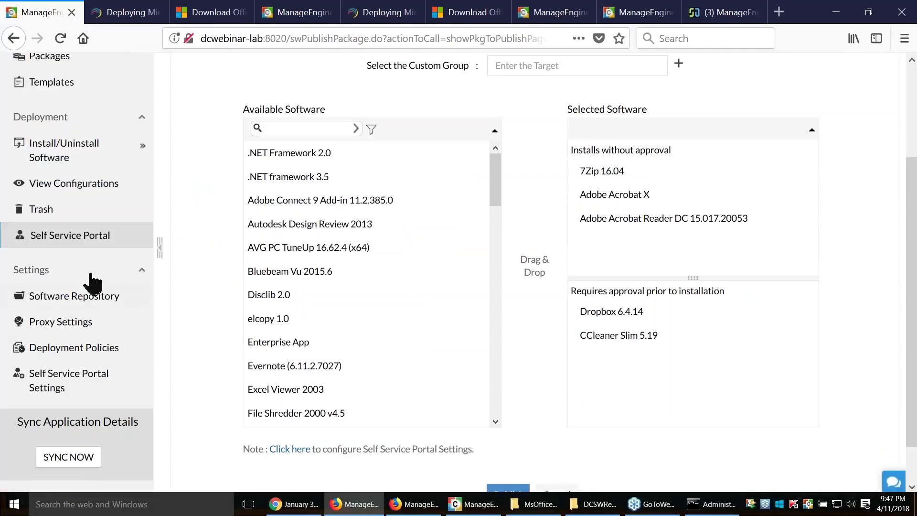
left_click(73, 382)
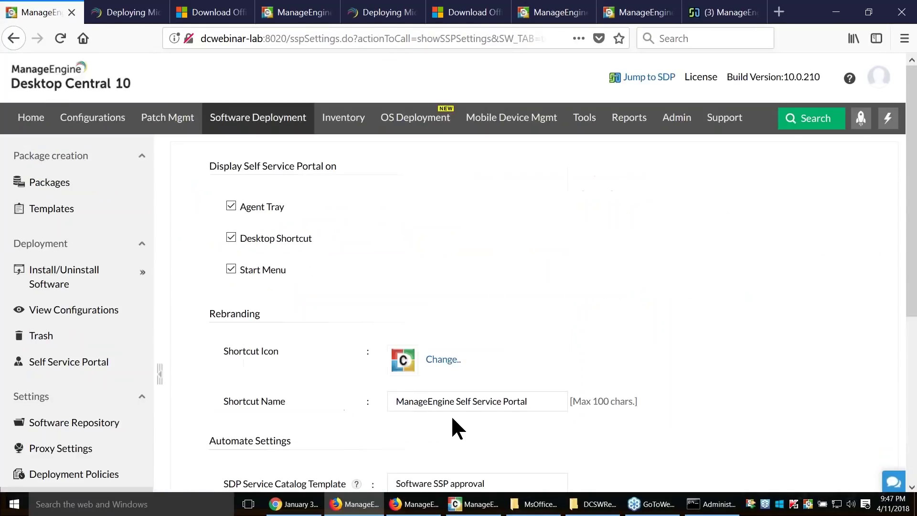
scroll(473, 402, "down", 3)
left_click_drag(488, 389, 377, 388)
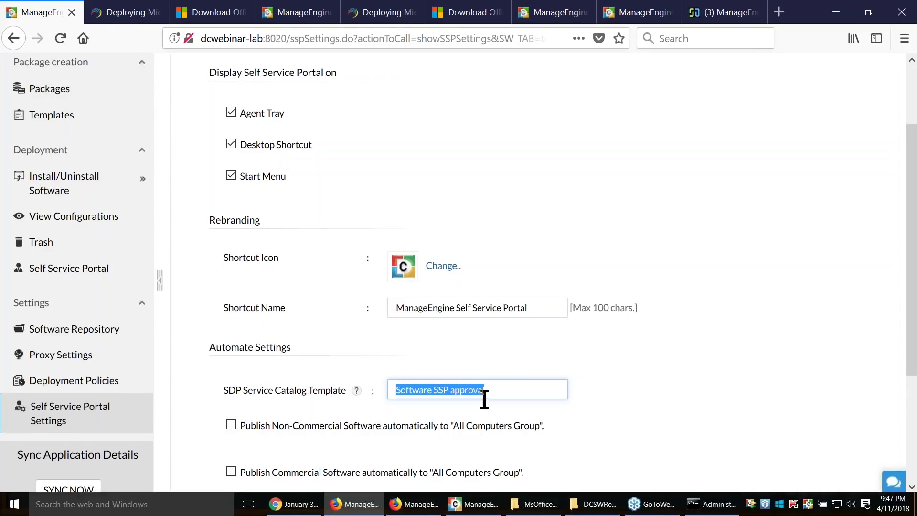
Switch to ServiceDesk Plus and open the Service Catalog from the admin settings
left_click(719, 15)
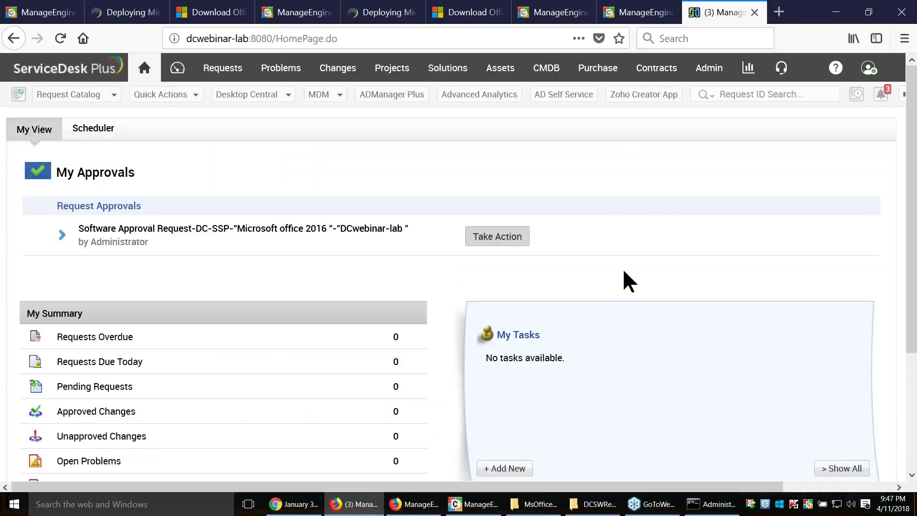
left_click(709, 68)
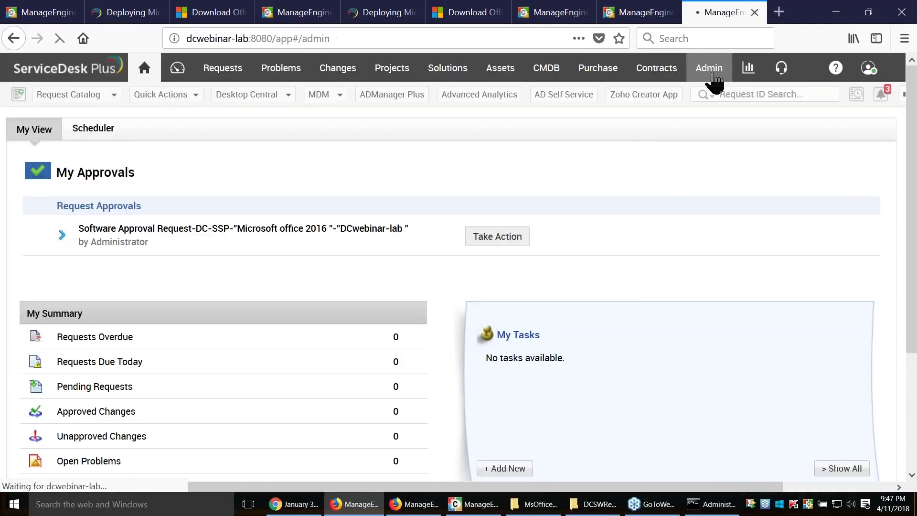
scroll(406, 377, "down", 4)
left_click(367, 364)
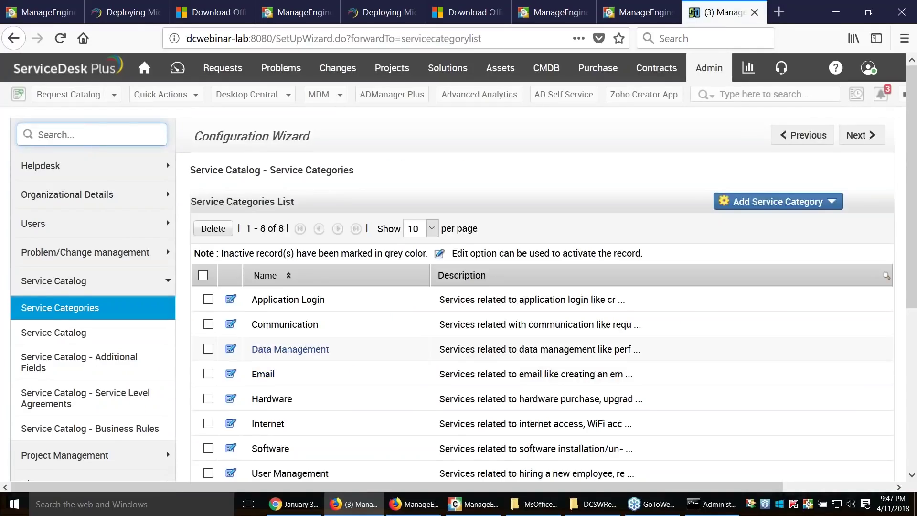
left_click(720, 69)
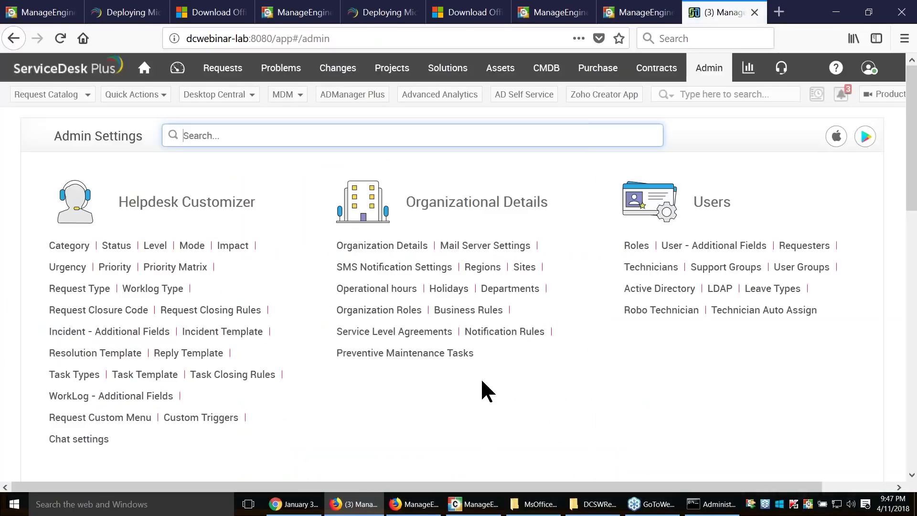
scroll(488, 348, "down", 5)
left_click(476, 268)
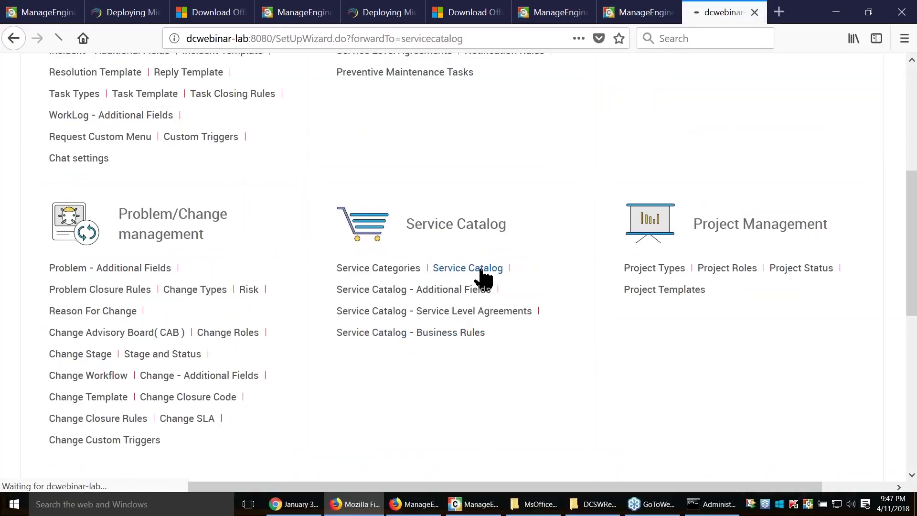
Expand the Software service category and examine its service templates for Software SSP approval
scroll(430, 394, "down", 4)
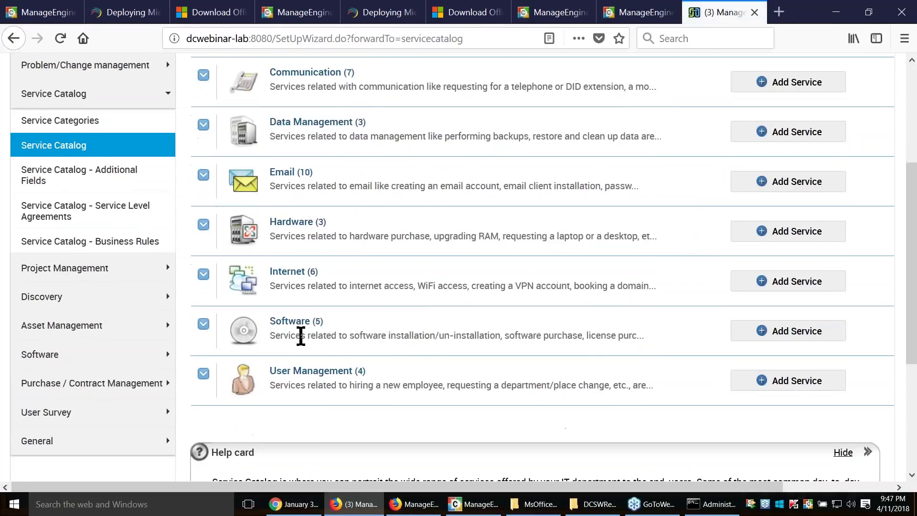
left_click(290, 321)
scroll(478, 287, "down", 5)
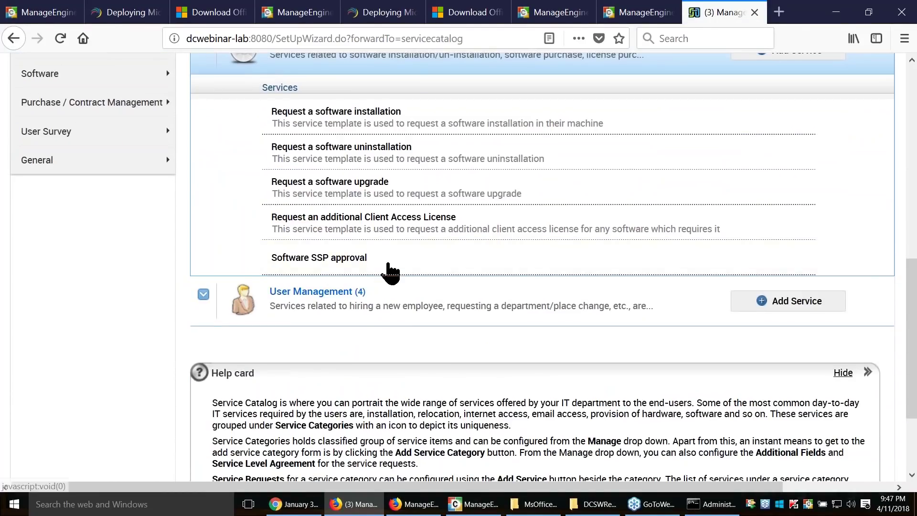
scroll(385, 277, "up", 2)
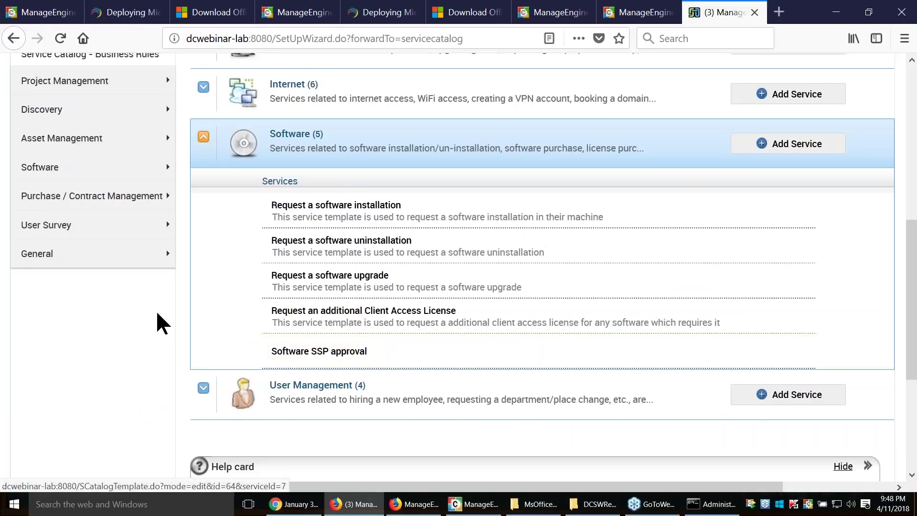
scroll(287, 119, "up", 3)
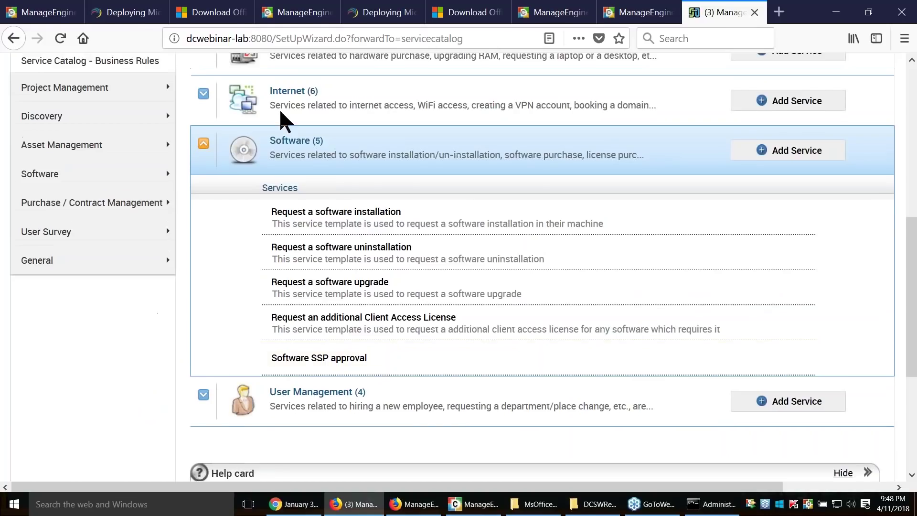
Review the portal display and rebranding options in Desktop Central and view the end-user Self Service Portal catalog
left_click(44, 16)
scroll(365, 355, "up", 3)
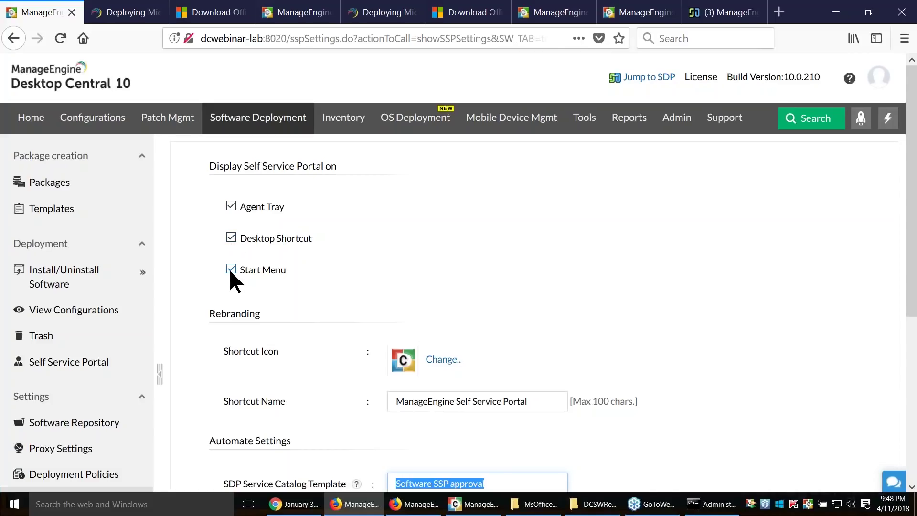
scroll(506, 323, "down", 2)
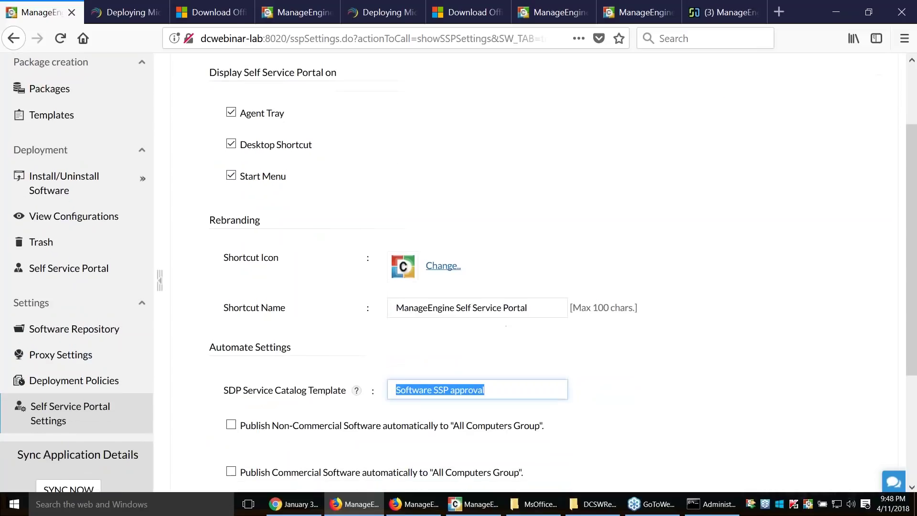
left_click(468, 504)
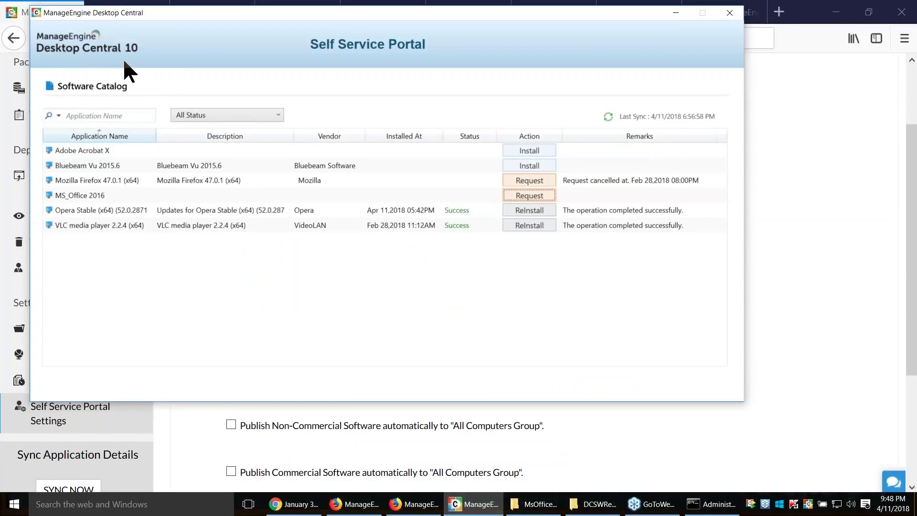
left_click(674, 14)
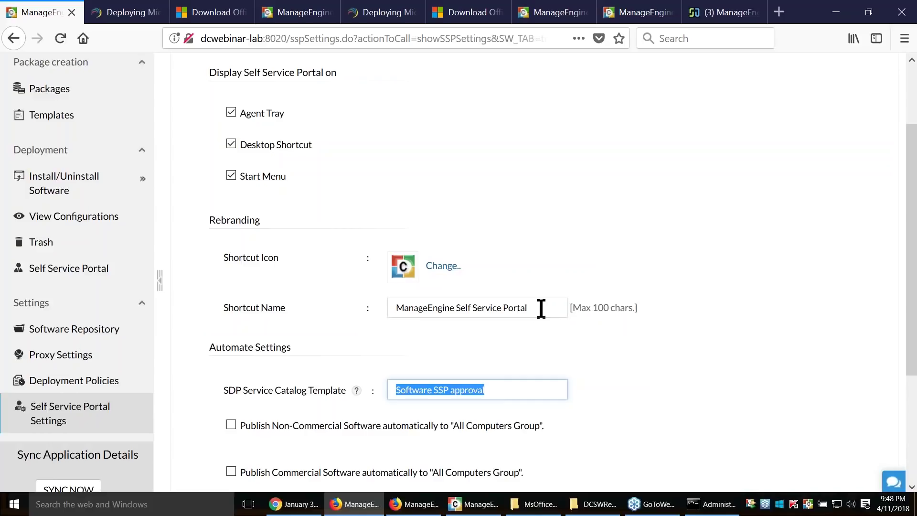
Review the automatic publishing and .NET 4.0 installation settings, and switch to the presentation
scroll(541, 308, "down", 2)
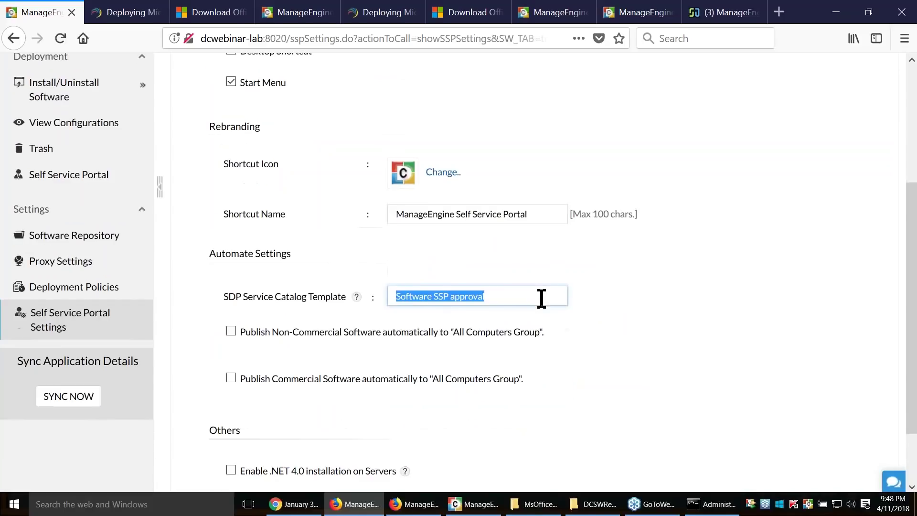
scroll(541, 308, "up", 4)
key("alt+Tab")
key("alt+Tab")
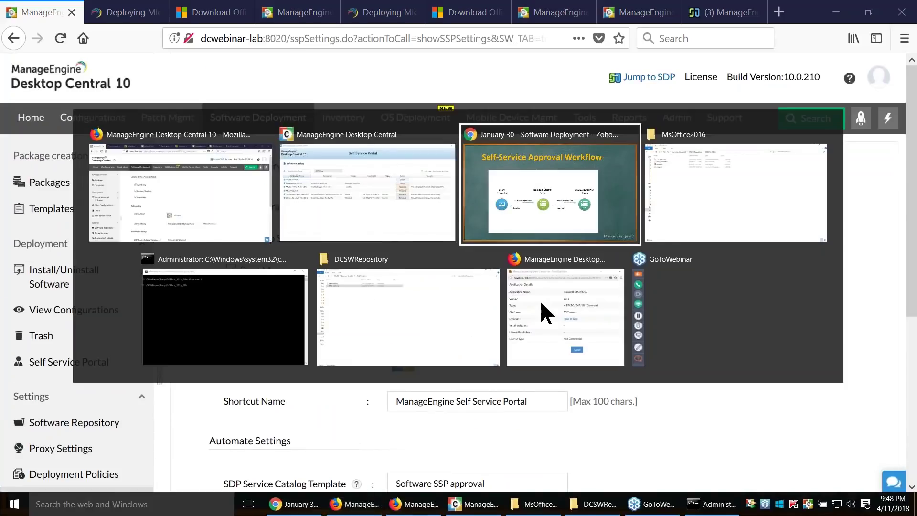
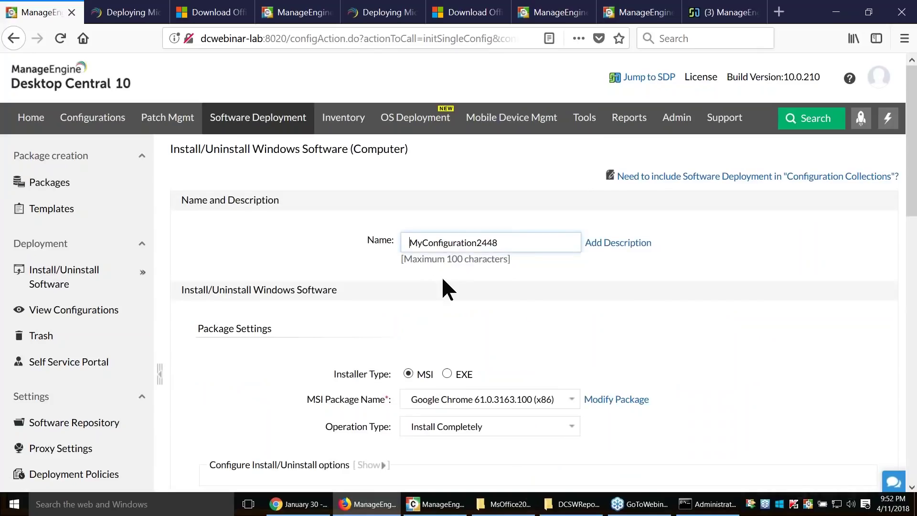
Add the .NET Framework 2.0 EXE package with the Install operation to the Windows software configuration
scroll(443, 430, "down", 2)
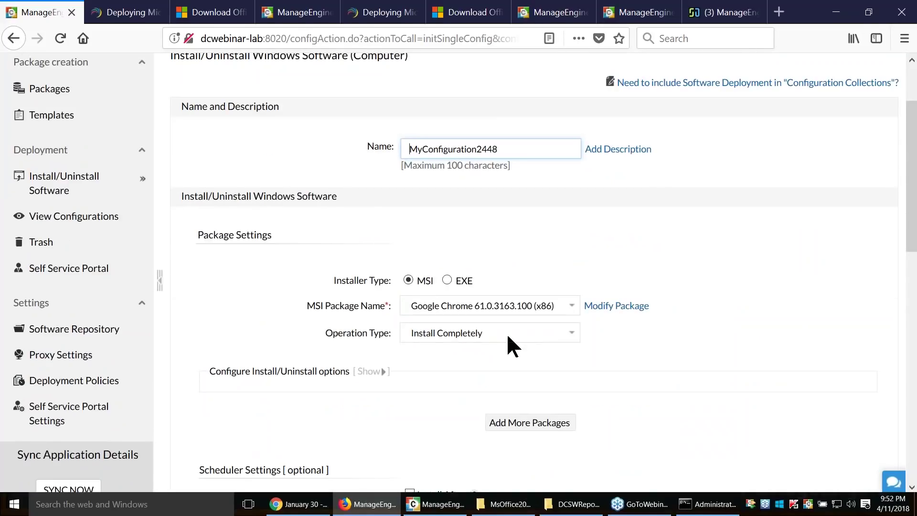
left_click(447, 280)
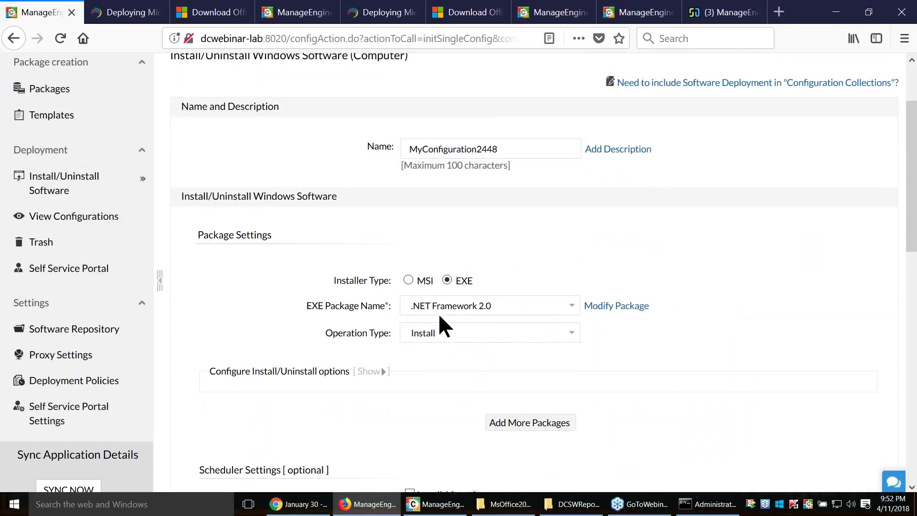
left_click(523, 425)
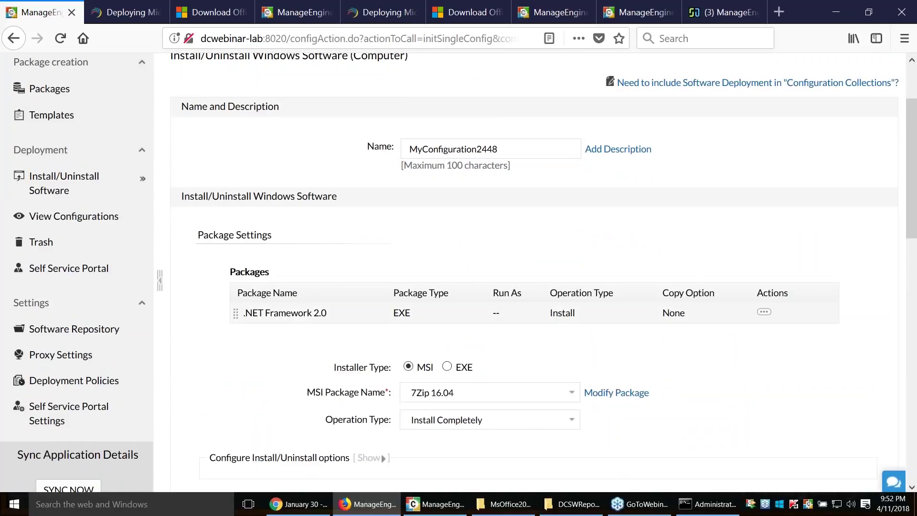
Add the Google Chrome (x64) (65.0.3325.181) MSI package with the Install Completely operation as the configuration's second package
left_click(447, 366)
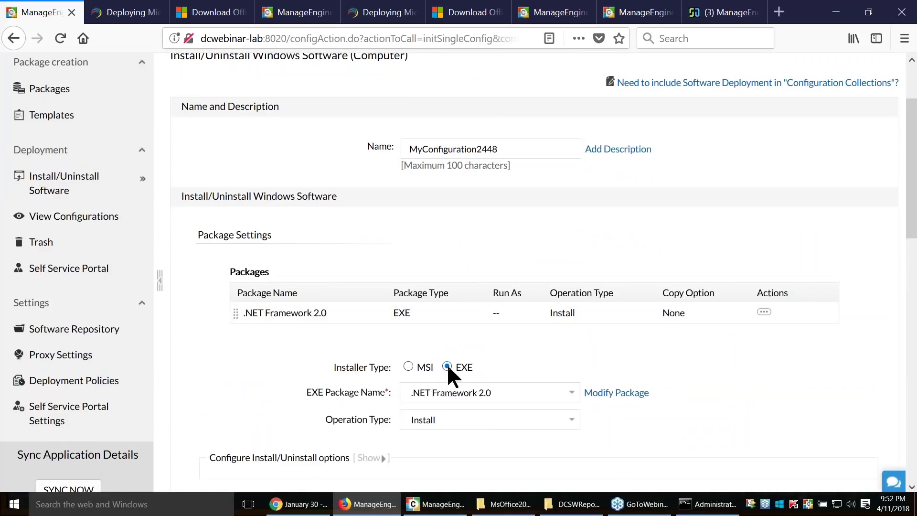
left_click(409, 367)
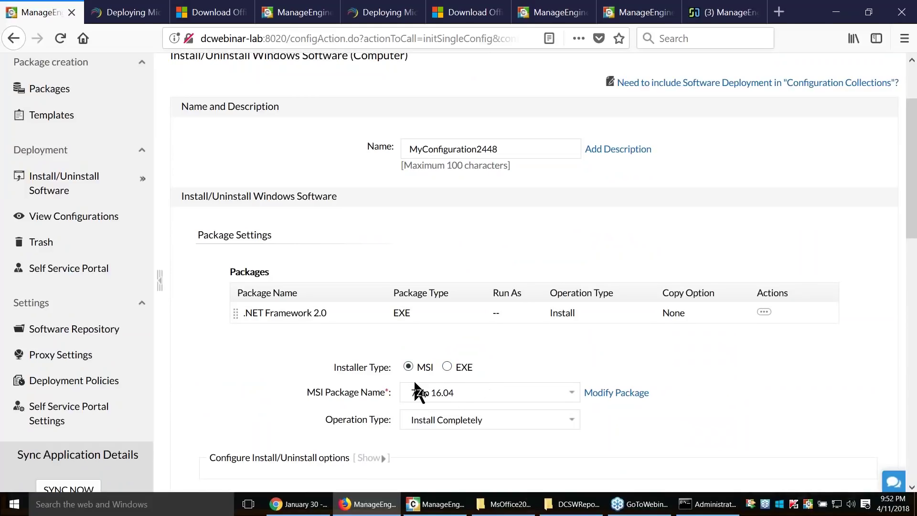
left_click(423, 392)
left_click(461, 244)
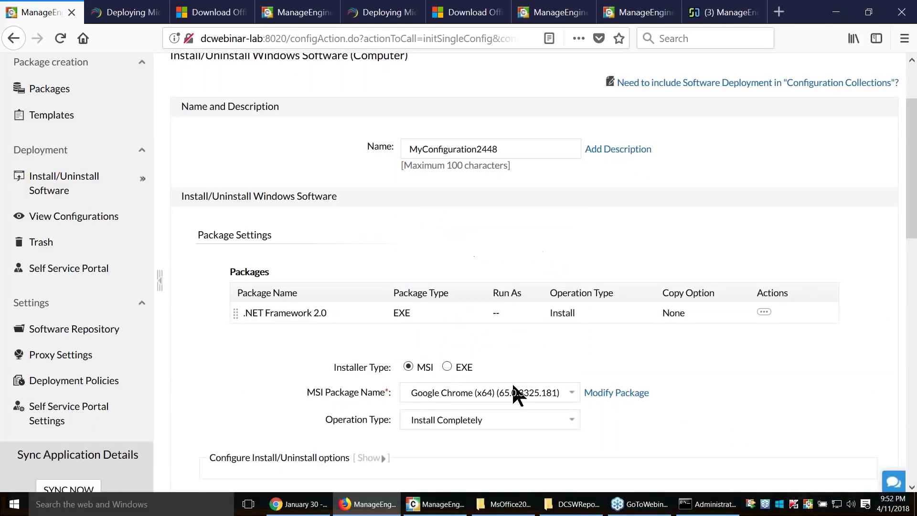
scroll(550, 449, "down", 4)
left_click(532, 323)
scroll(338, 332, "up", 5)
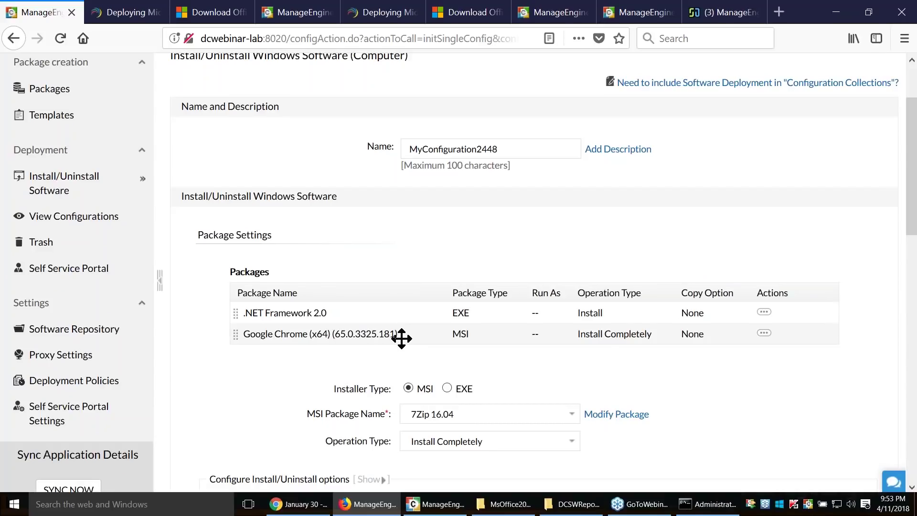
Advance the presentation to the next slide, return to Desktop Central and open the software packages list
key("alt+Tab")
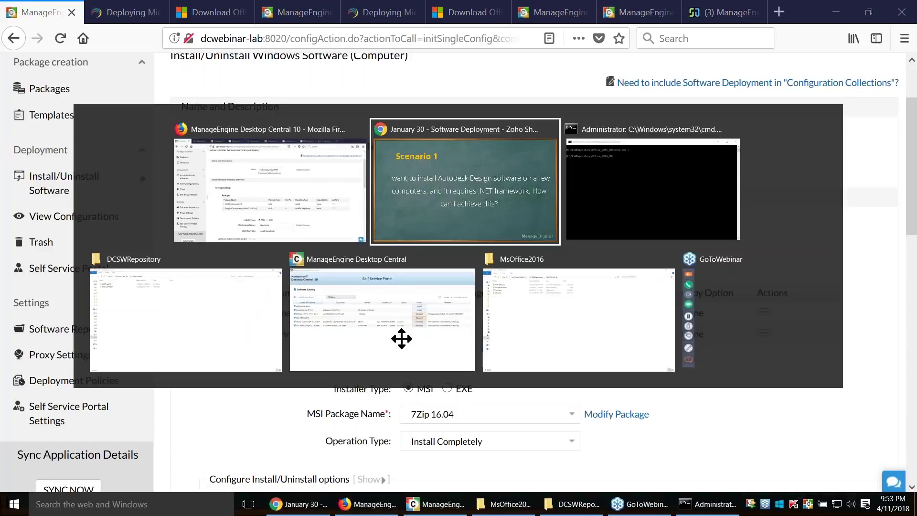
key("Right")
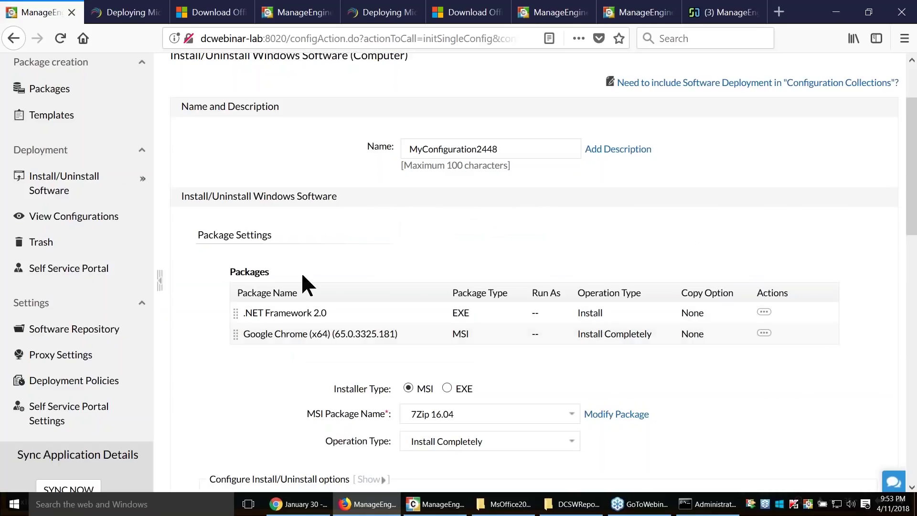
scroll(296, 282, "up", 1)
scroll(294, 280, "up", 2)
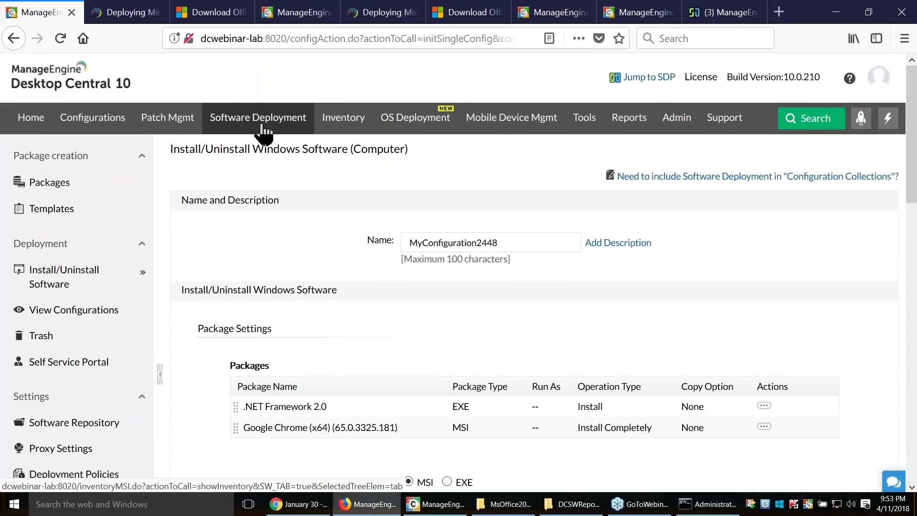
left_click(91, 190)
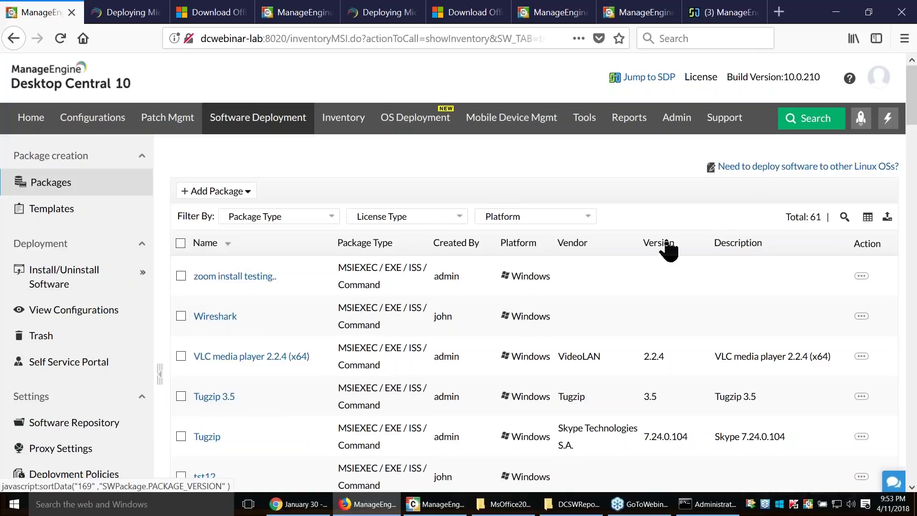
Select the "zoom install testing.." package to view its install/uninstall options, and advance the presentation past the Scenario 2 slide
left_click(180, 274)
left_click(447, 195)
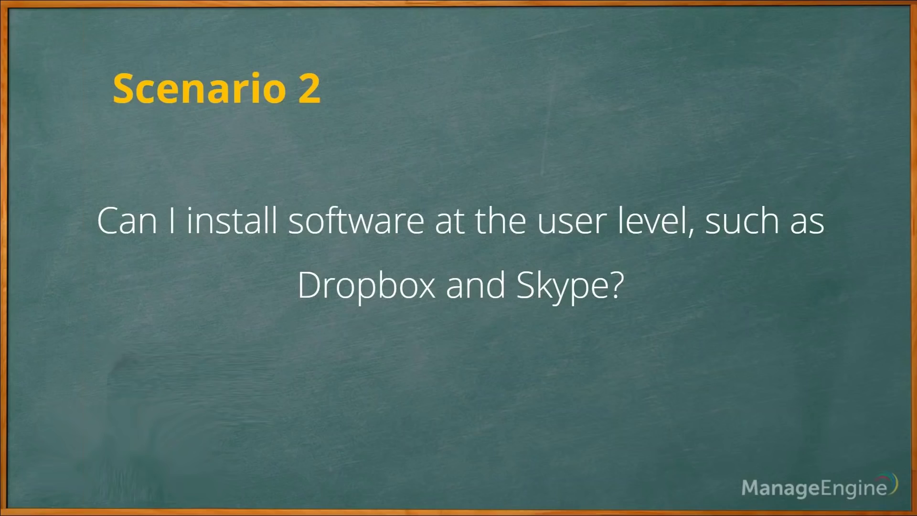
key("Right")
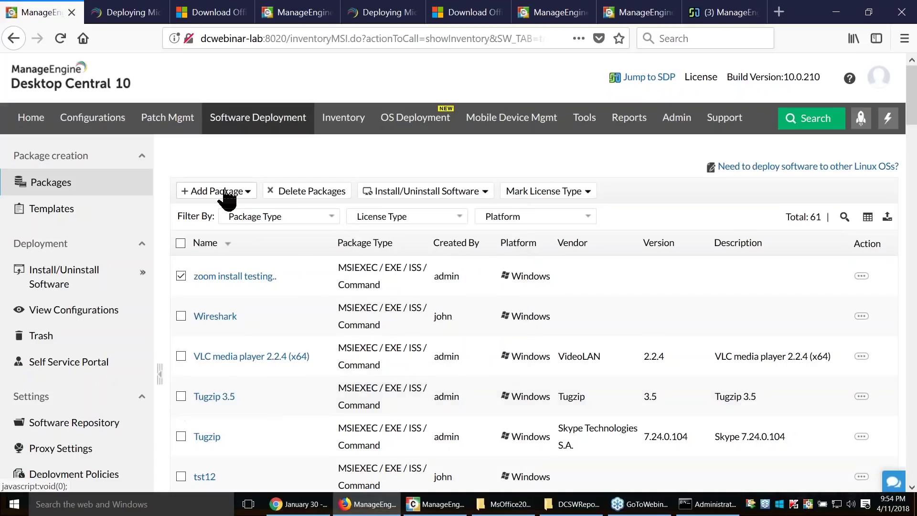
Start a Windows computer software configuration and allow the user to interact with the installation/uninstallation window
left_click(226, 192)
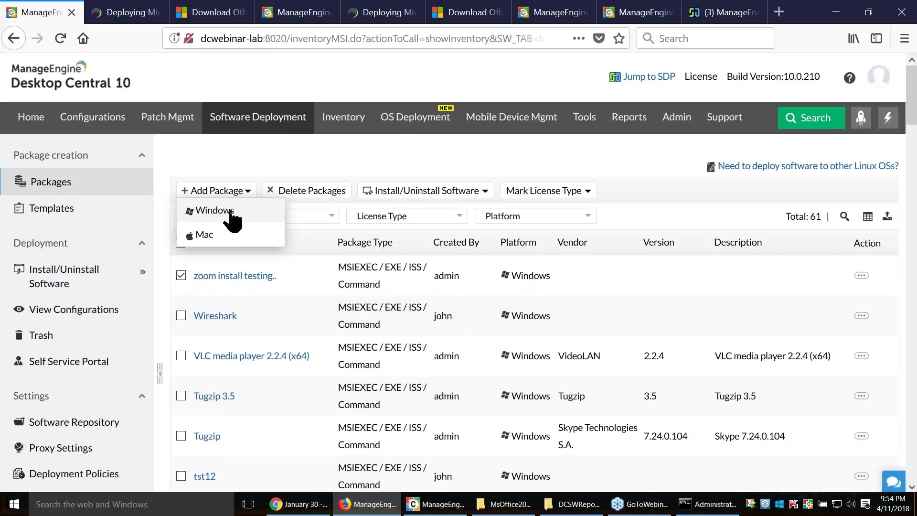
scroll(229, 215, "down", 3)
mouse_move(92, 196)
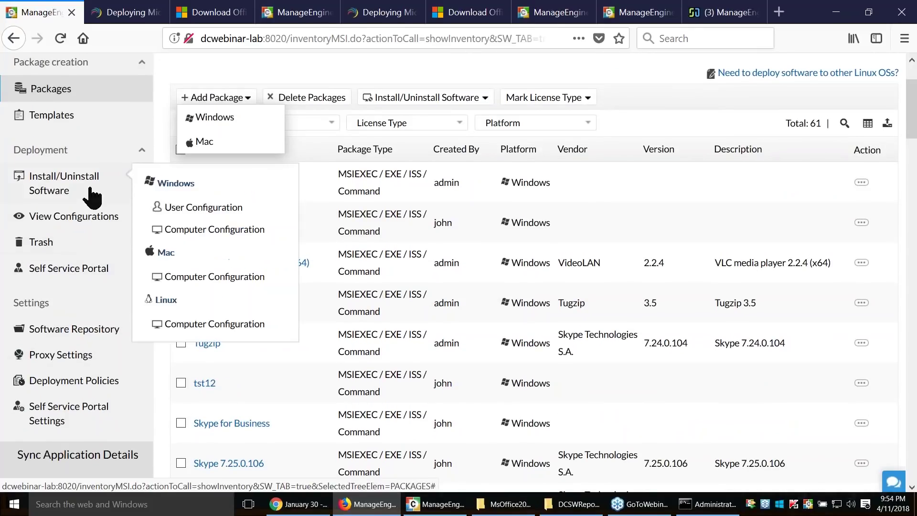
left_click(170, 232)
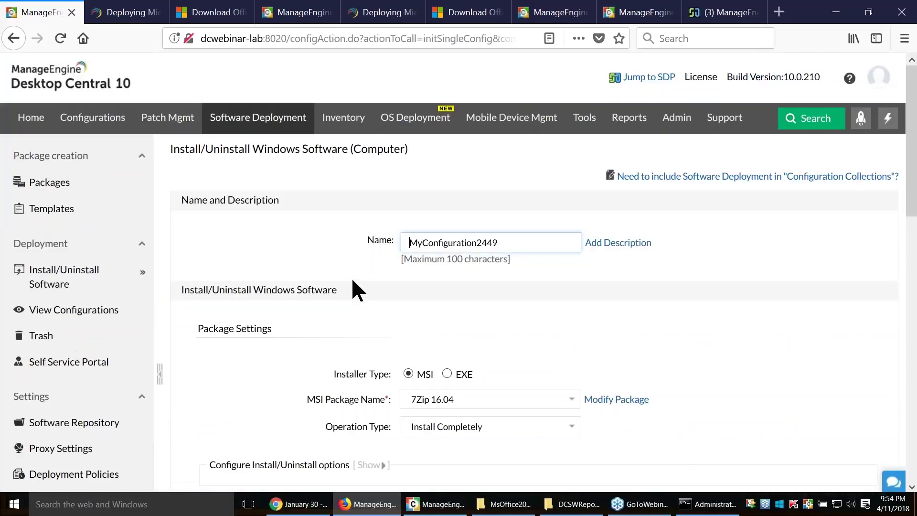
scroll(395, 314, "down", 5)
scroll(373, 301, "down", 4)
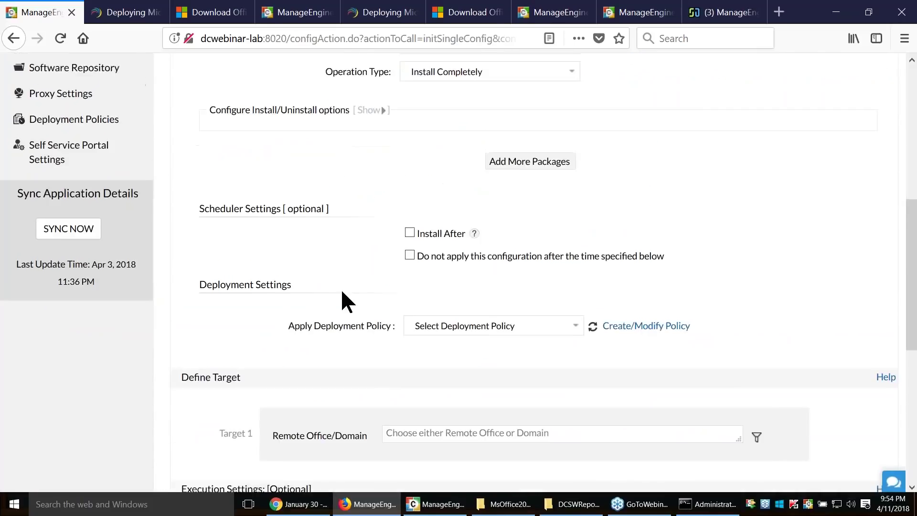
left_click(369, 92)
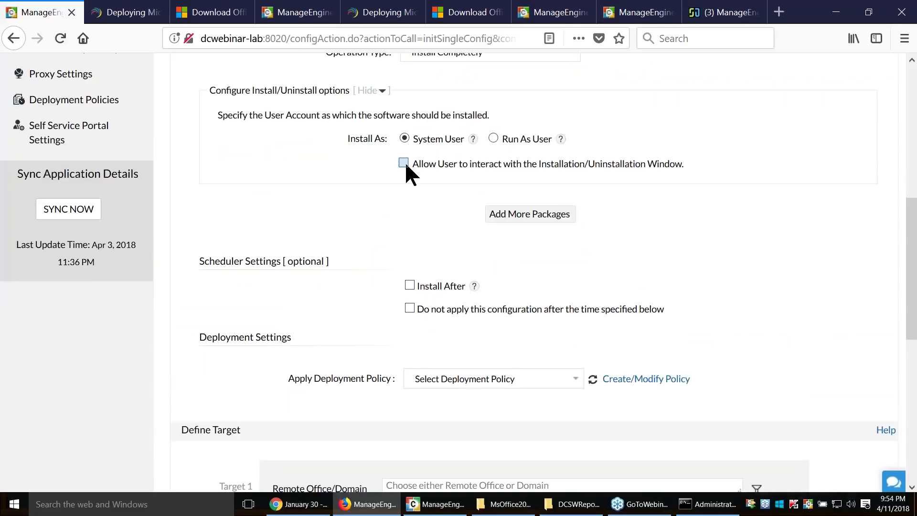
scroll(390, 215, "up", 2)
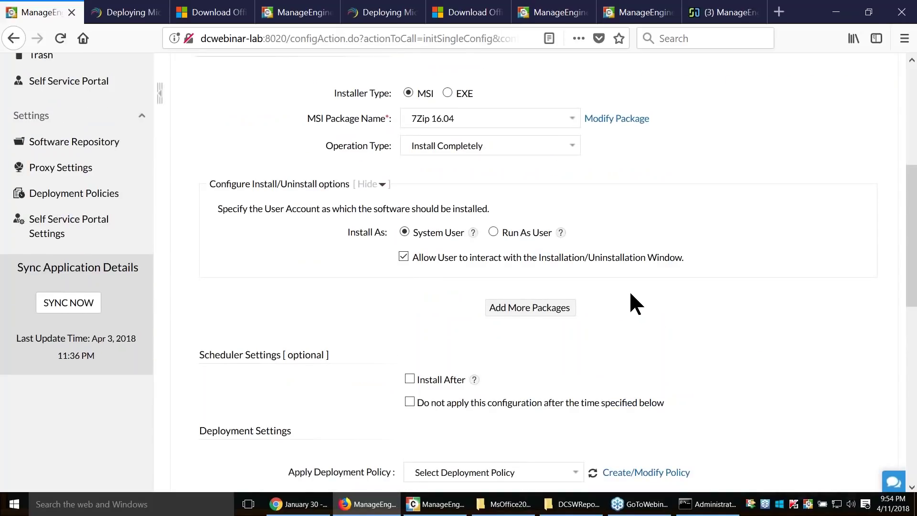
scroll(630, 293, "up", 2)
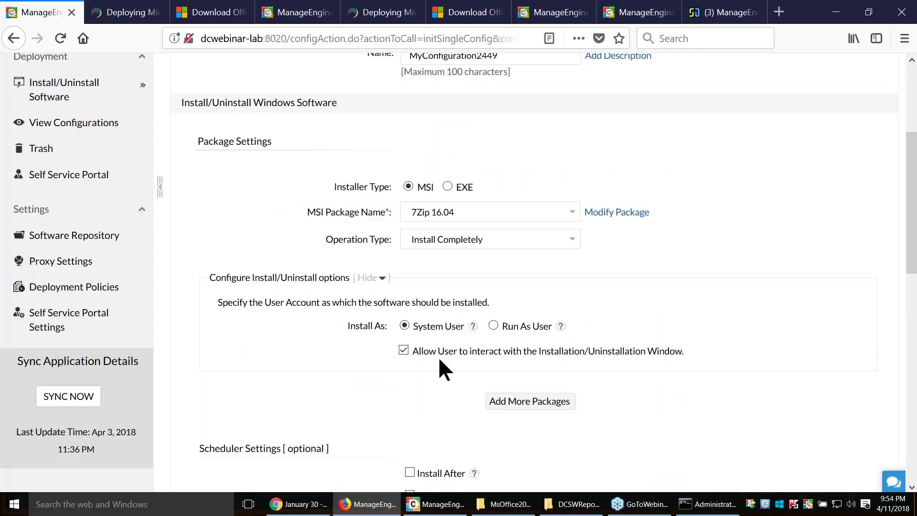
Advance the presentation from Scenario 3 to the Scenario 4 slide and return to Desktop Central
key("alt+Tab")
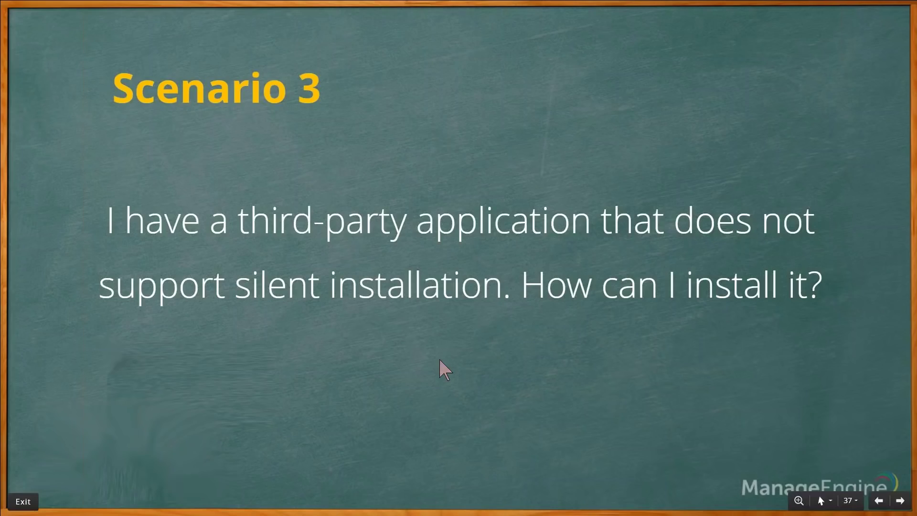
key("Right")
key("Right")
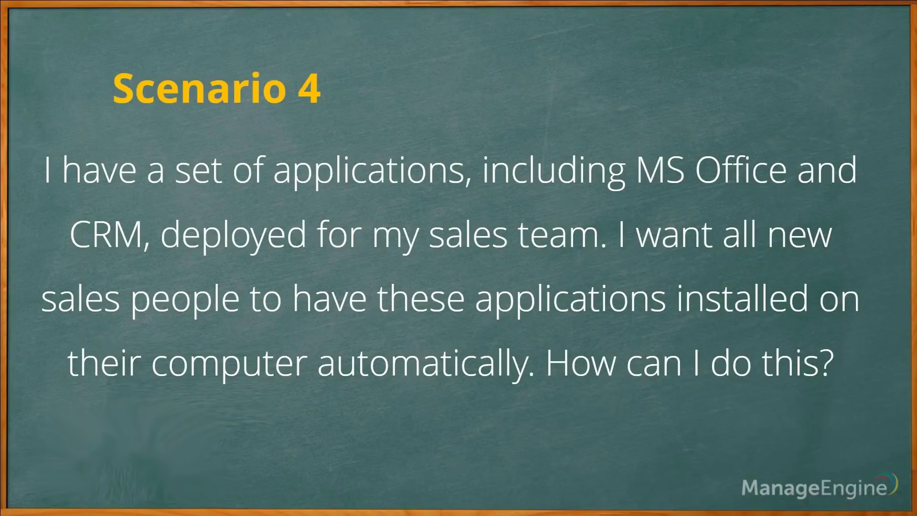
key("alt+Tab")
Review the scheduler, deployment policy and target settings of the Windows software configuration
scroll(449, 373, "down", 2)
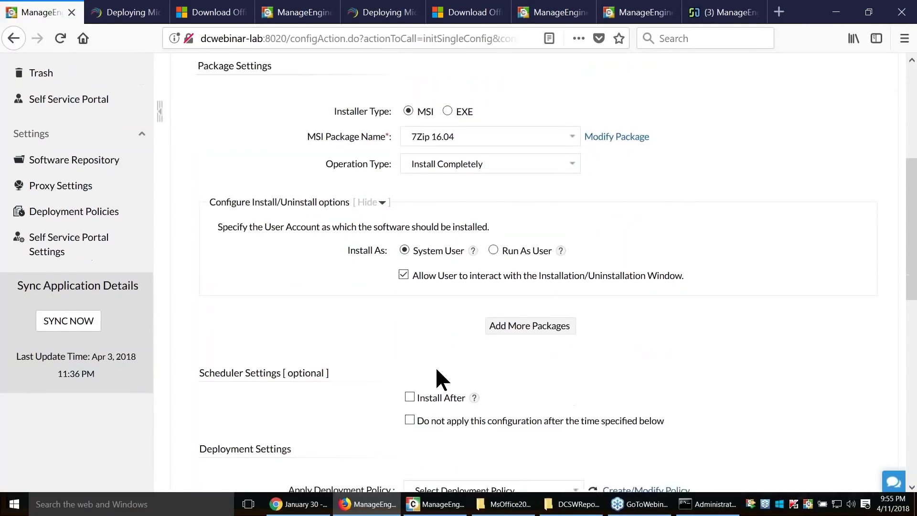
scroll(437, 370, "down", 3)
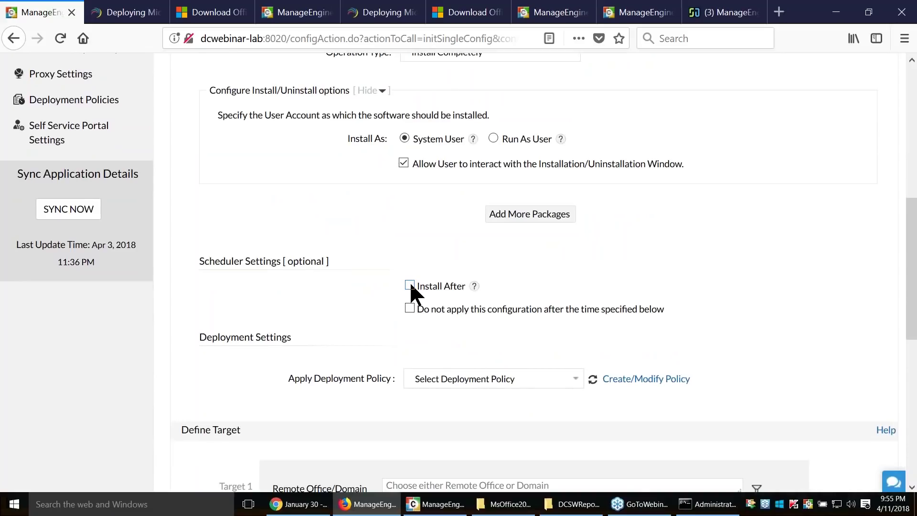
scroll(249, 325, "down", 2)
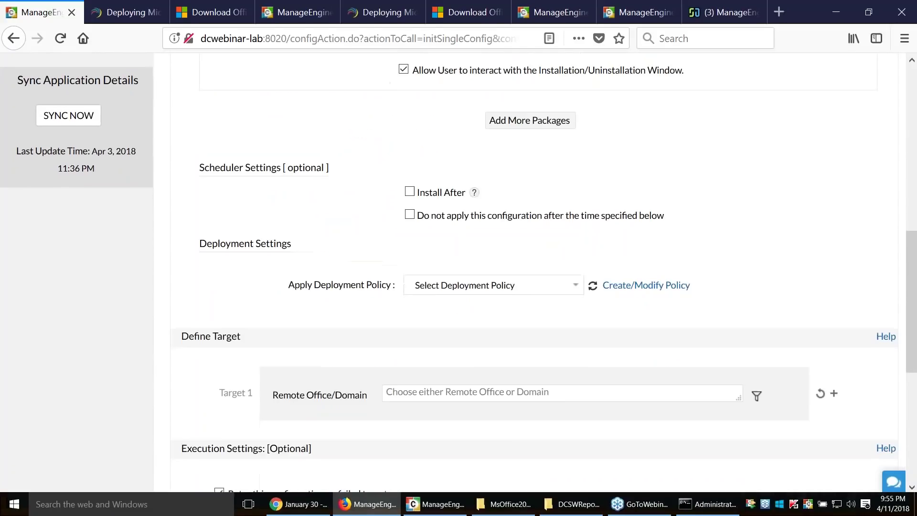
left_click(465, 392)
left_click(315, 344)
scroll(317, 349, "up", 2)
scroll(321, 357, "up", 8)
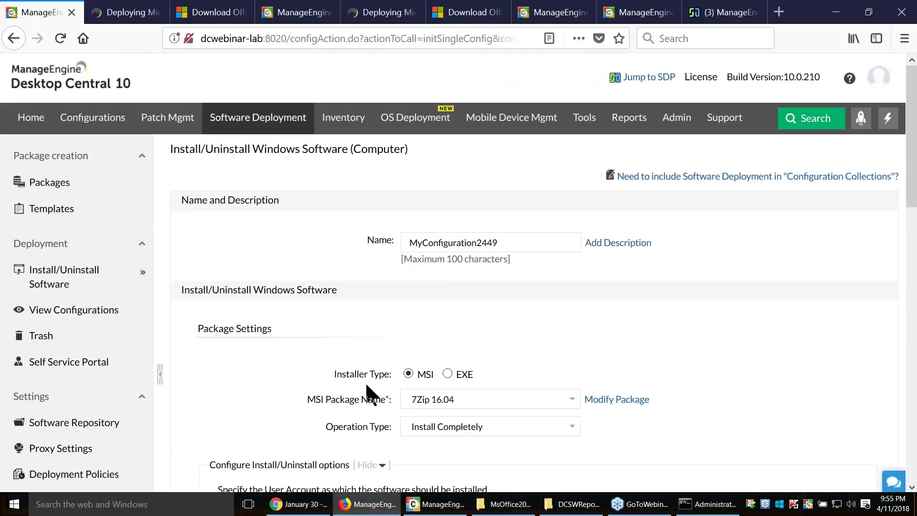
Open the general configuration settings and examine when configurations apply to computers or users added to an OU/Group
left_click(102, 128)
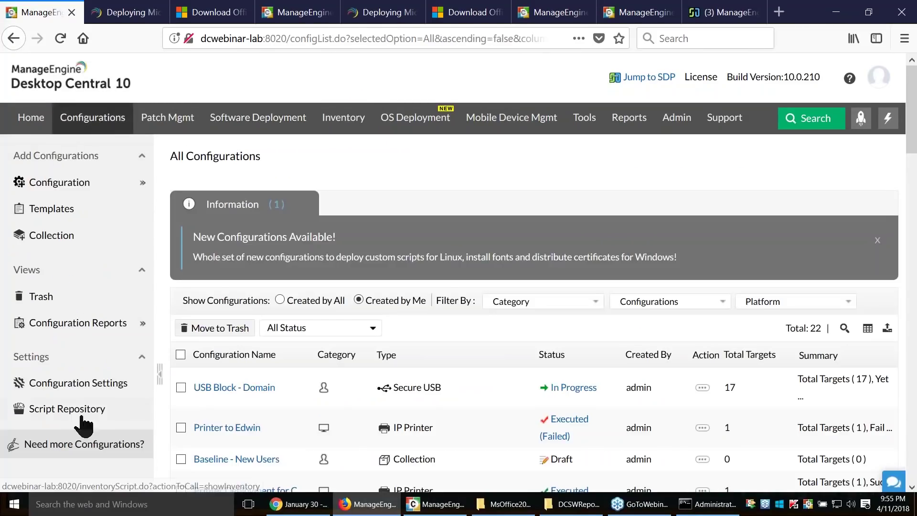
left_click(79, 384)
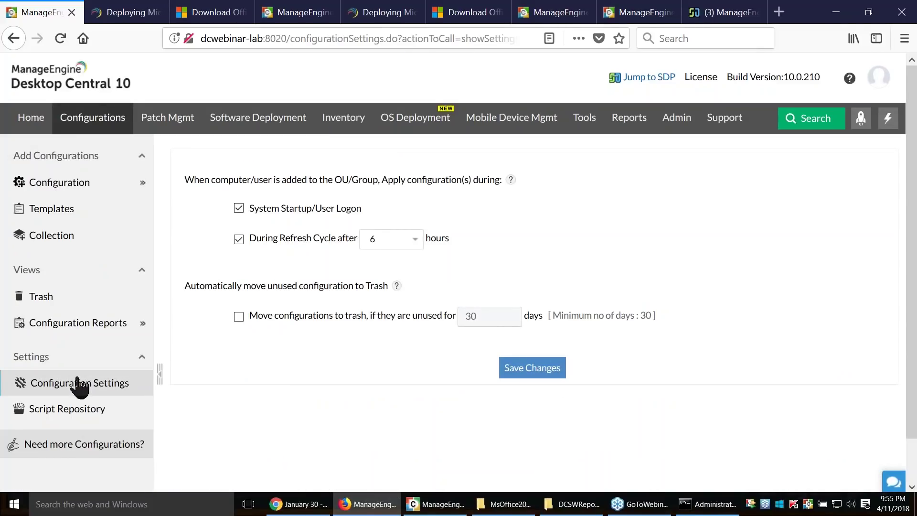
left_click_drag(365, 208, 249, 210)
mouse_move(59, 182)
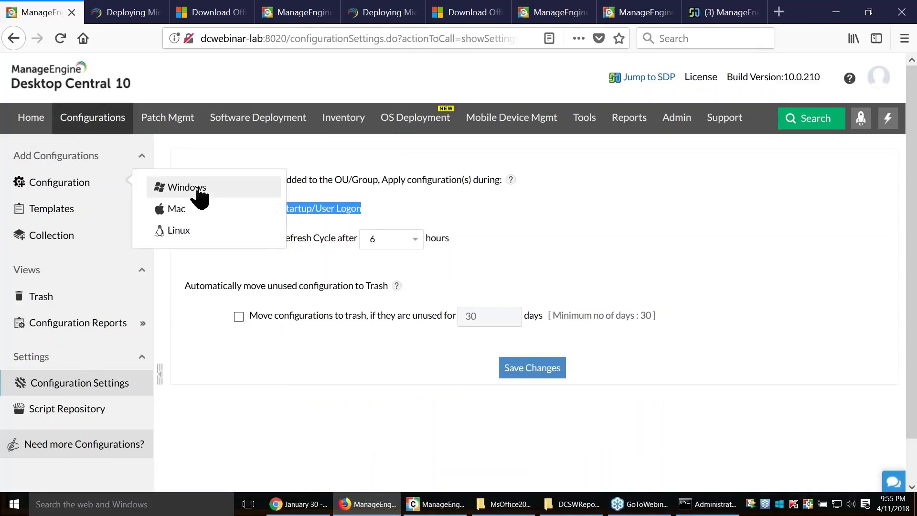
left_click_drag(234, 180, 378, 181)
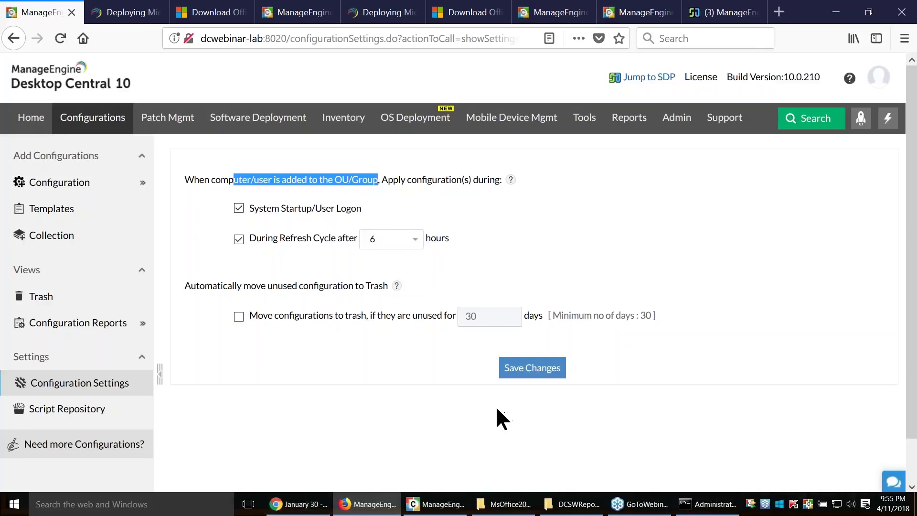
Advance the presentation to the Scenario 5 slide and return to Desktop Central
key("alt+Tab")
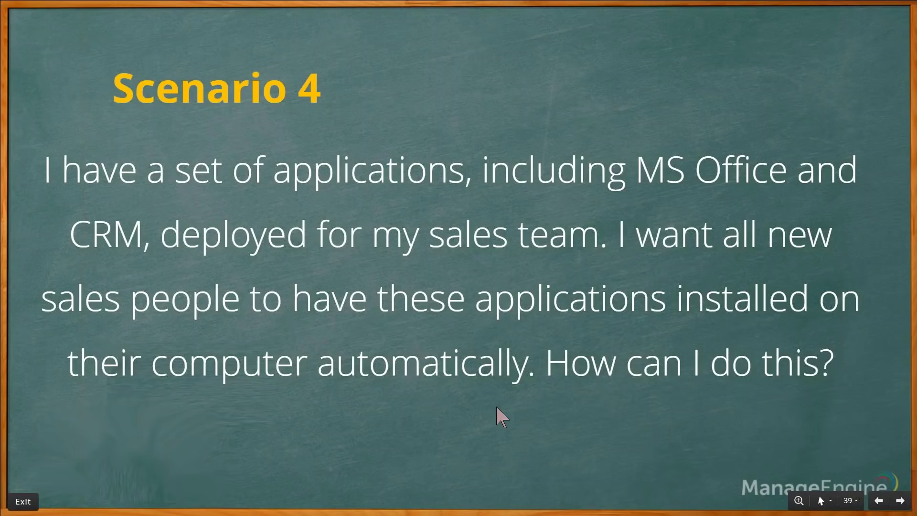
key("Right")
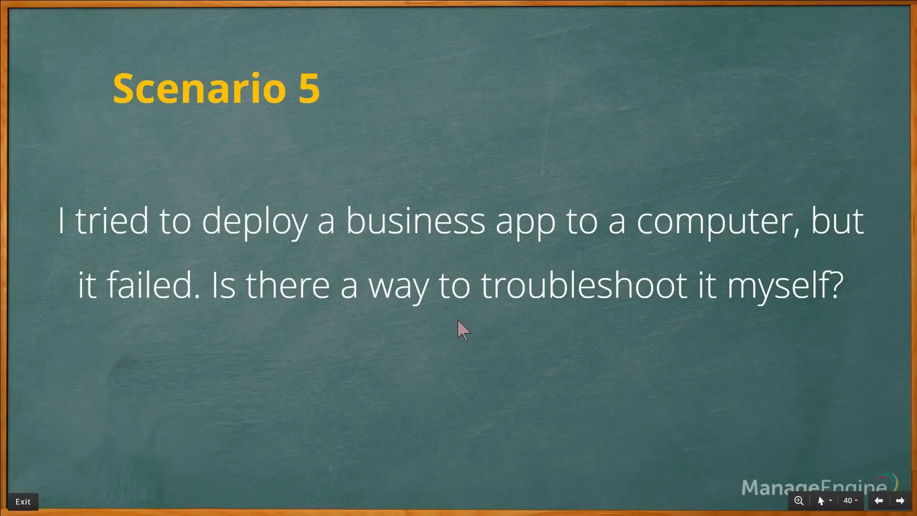
key("alt+Tab")
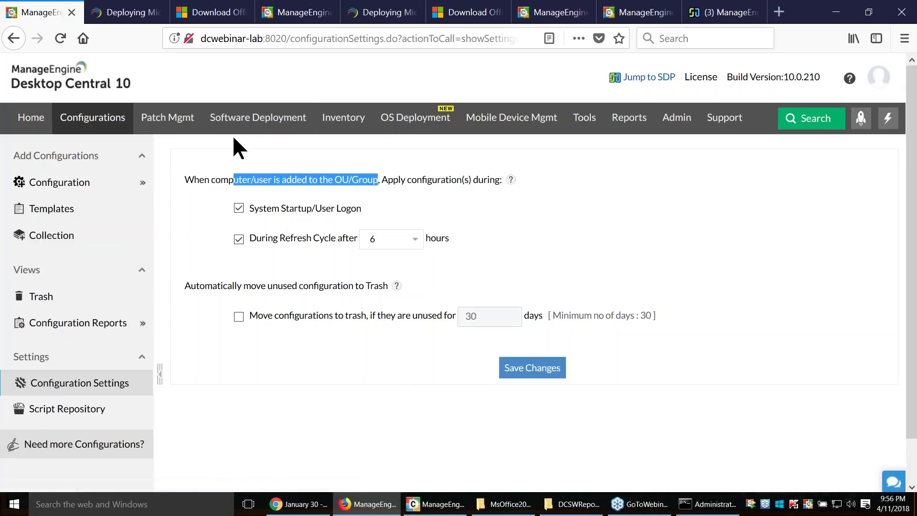
Open the list of all software deployment configurations and look through it
left_click(264, 123)
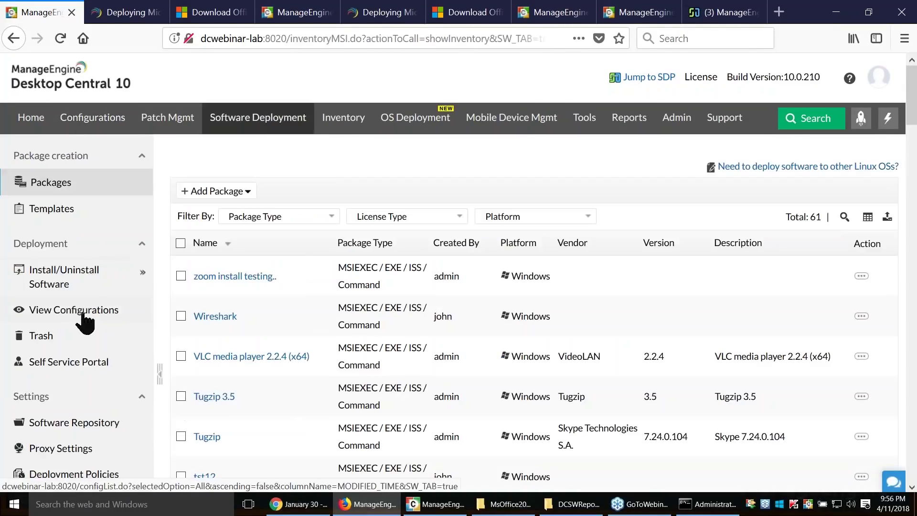
left_click(83, 316)
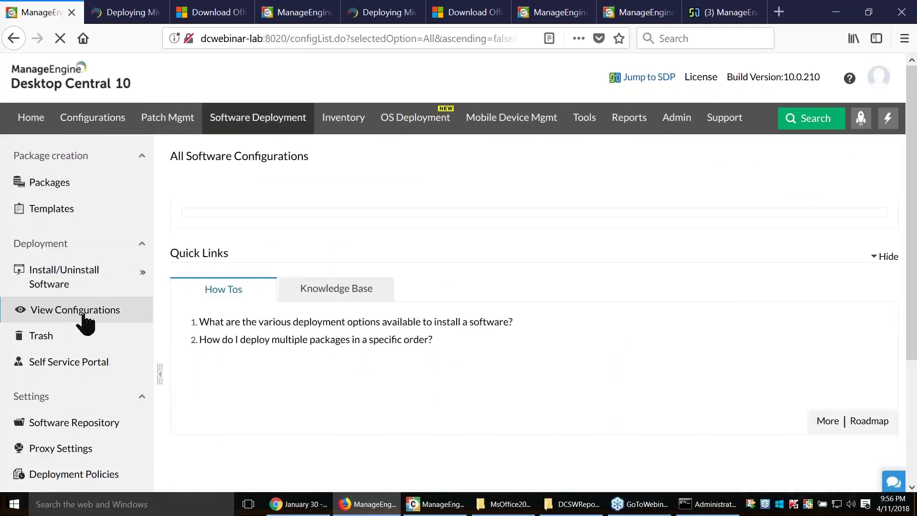
scroll(180, 303, "down", 4)
scroll(96, 262, "up", 4)
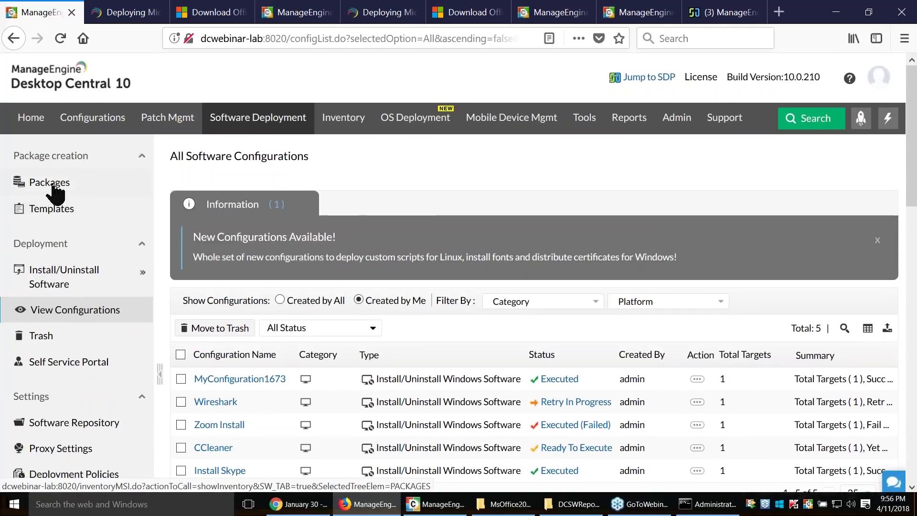
Start a new Windows software package and enable logging for troubleshooting in its advanced options
left_click(56, 192)
left_click(215, 188)
left_click(211, 210)
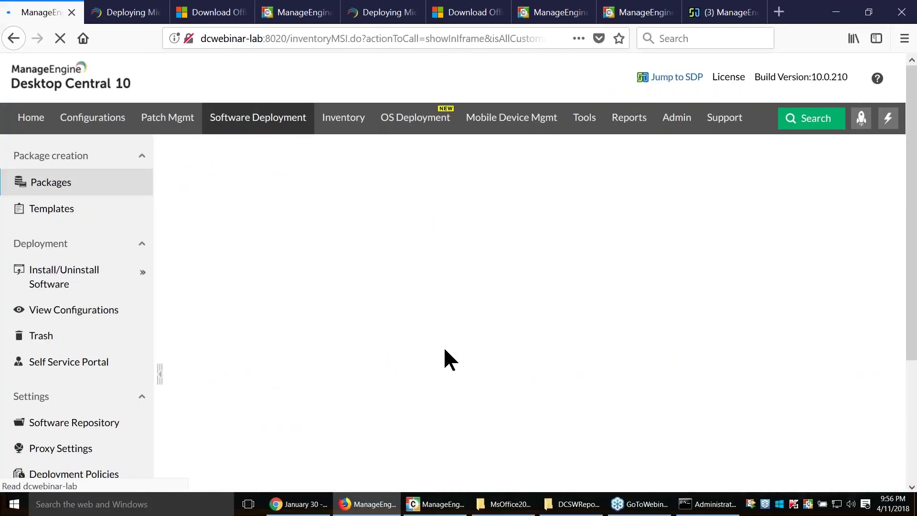
scroll(438, 345, "down", 4)
scroll(381, 324, "down", 8)
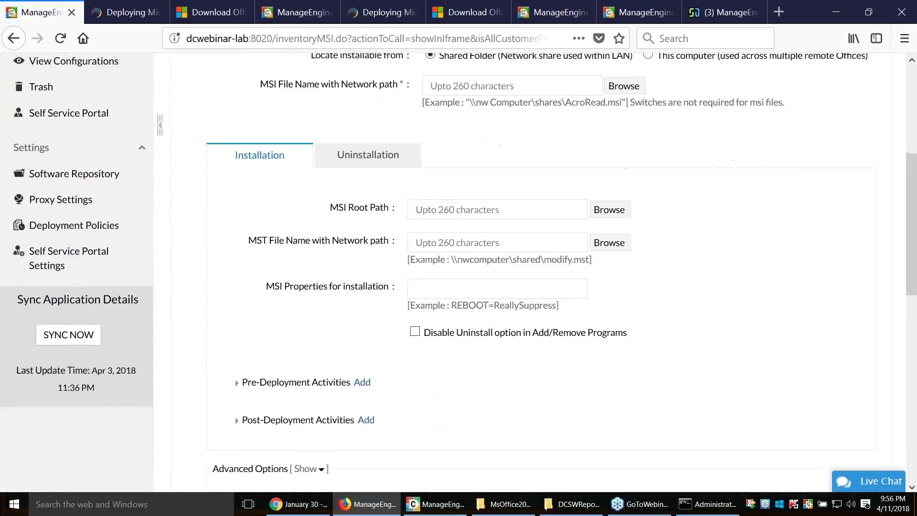
left_click(305, 344)
left_click(473, 370)
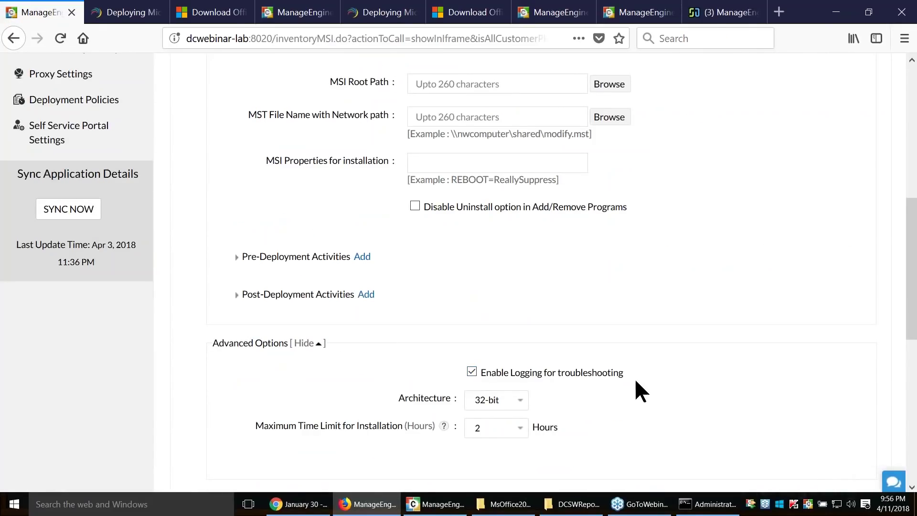
left_click_drag(612, 373, 486, 374)
Switch to the presentation and advance it past the Scenario 5 slide
key("alt+Tab")
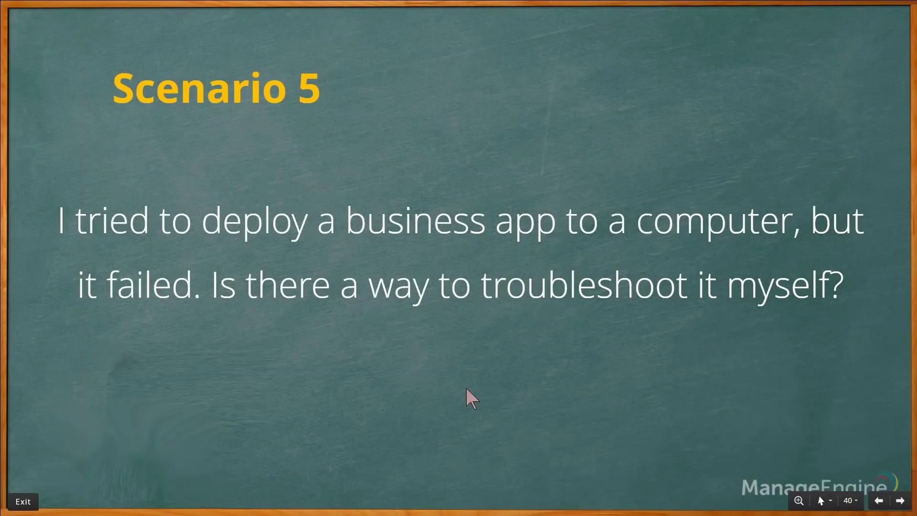
key("Right")
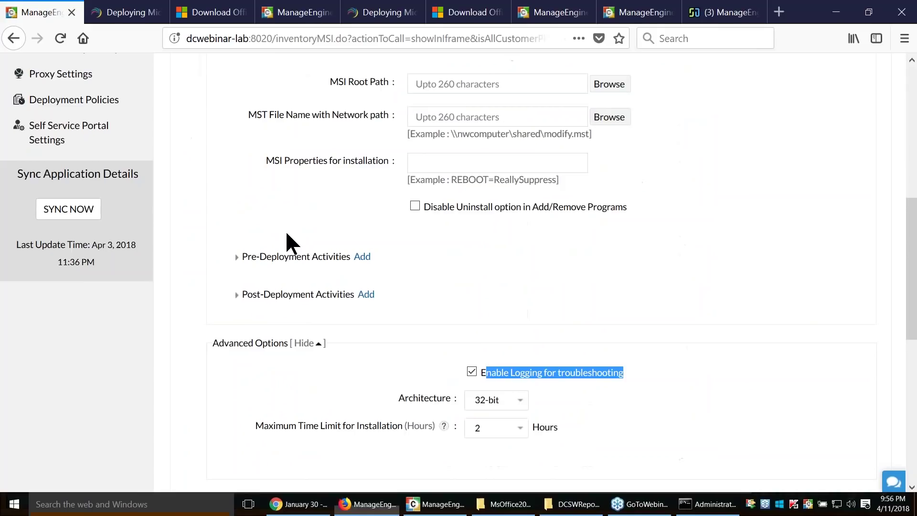
Open the execution status of the MyConfiguration1673 software configuration in Desktop Central and examine the target computer's remarks
scroll(383, 277, "up", 5)
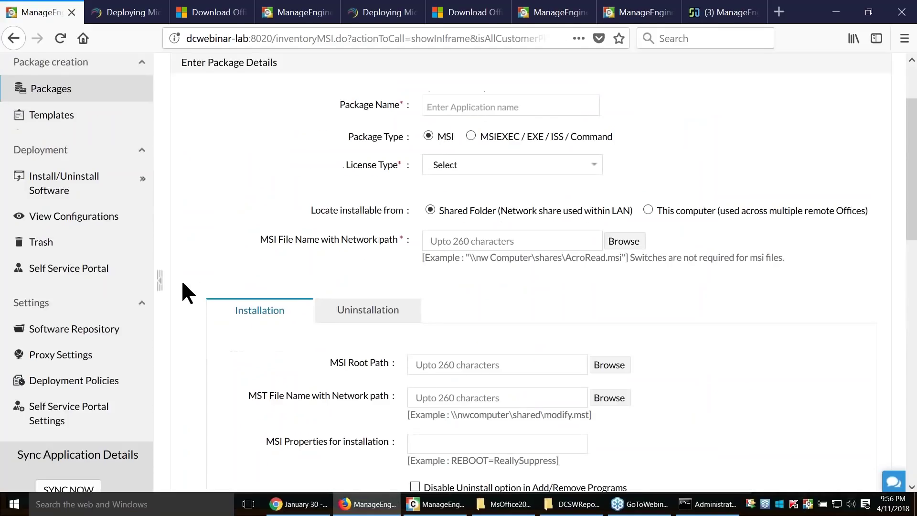
left_click(99, 218)
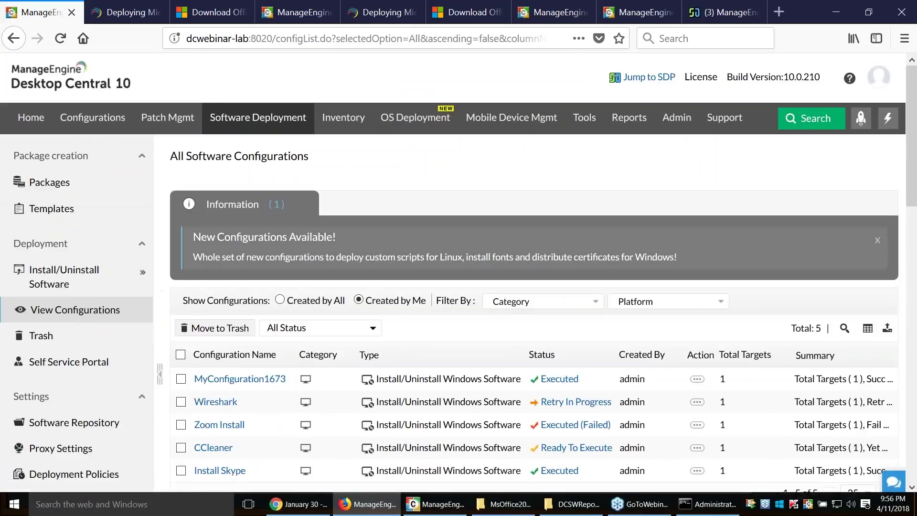
left_click(267, 378)
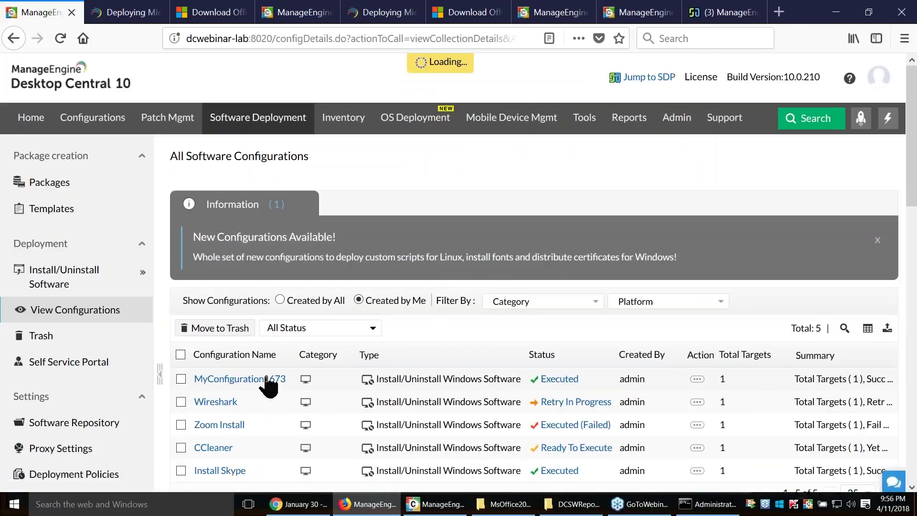
left_click(454, 231)
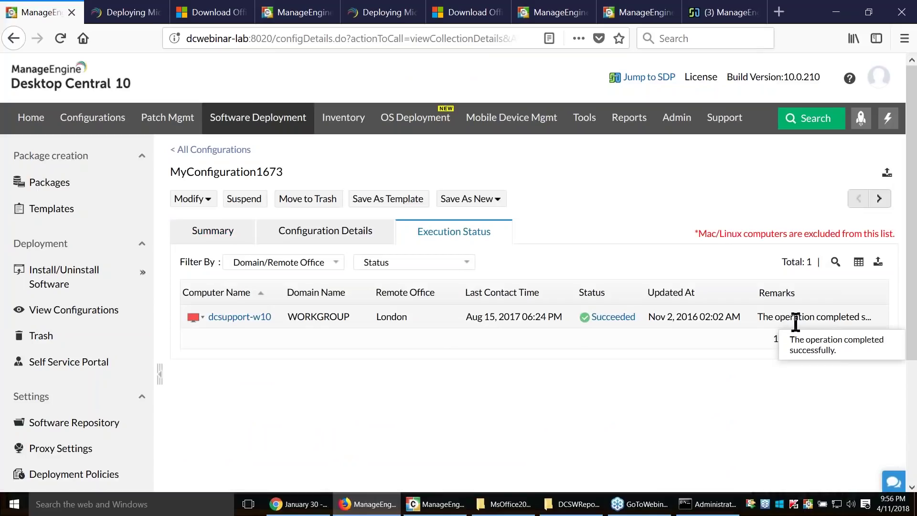
left_click_drag(757, 318, 872, 317)
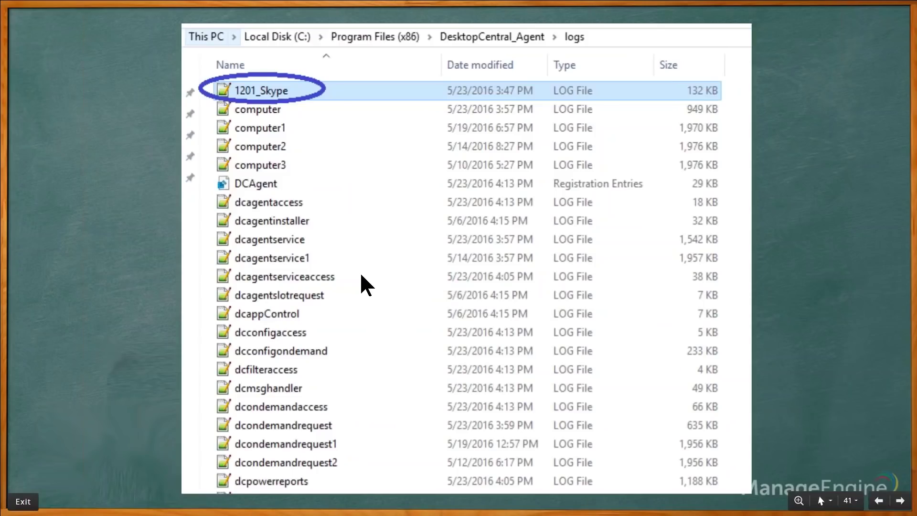
Advance the presentation to the Question 1 slide, and start a new Mac software package in Desktop Central
key("Right")
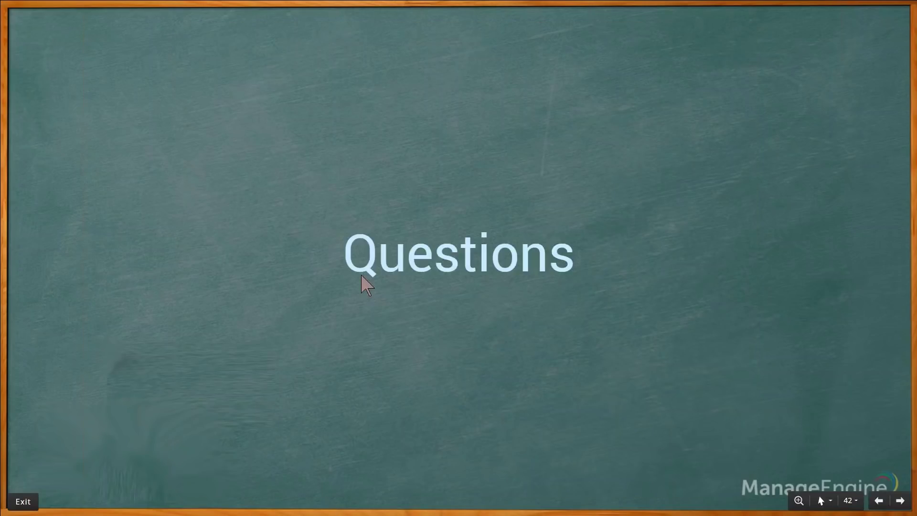
key("Right")
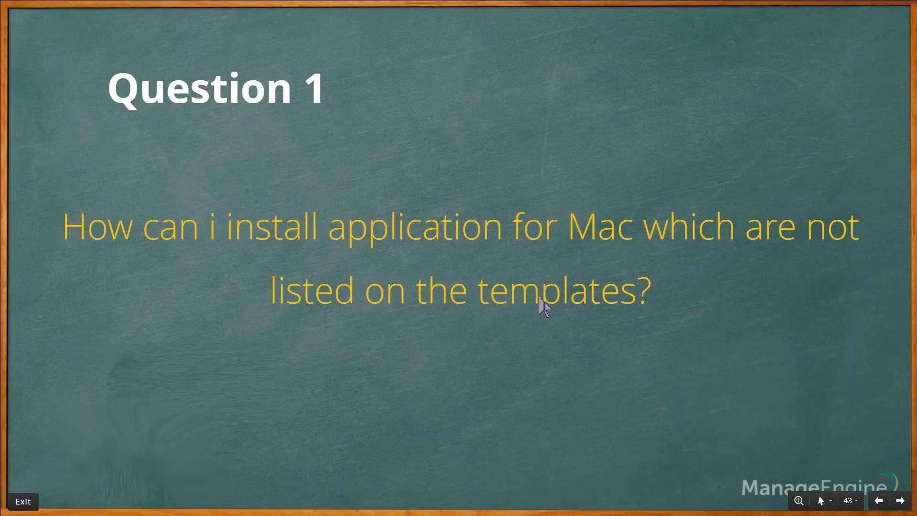
key("alt+Tab")
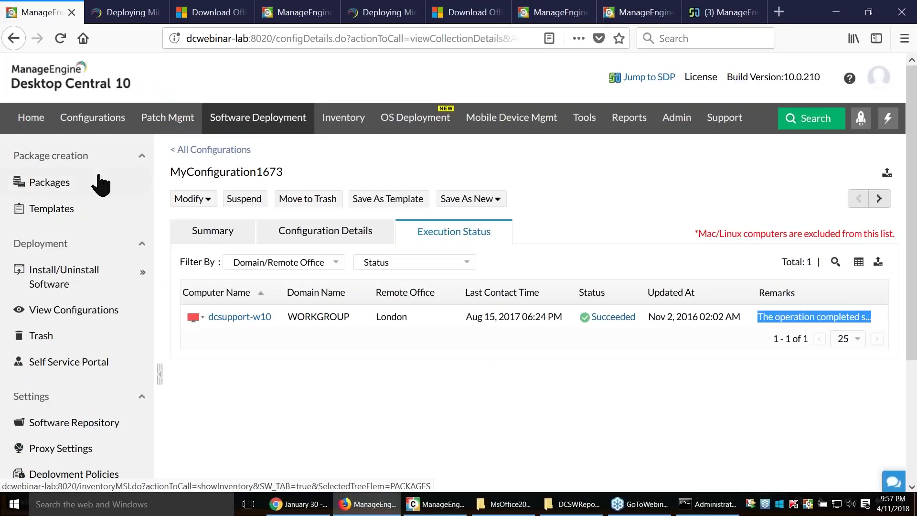
left_click(71, 184)
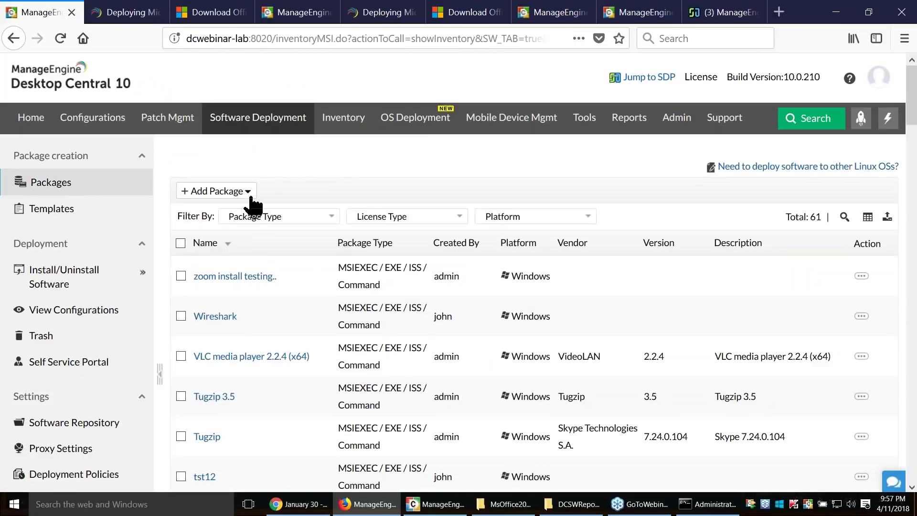
left_click(246, 192)
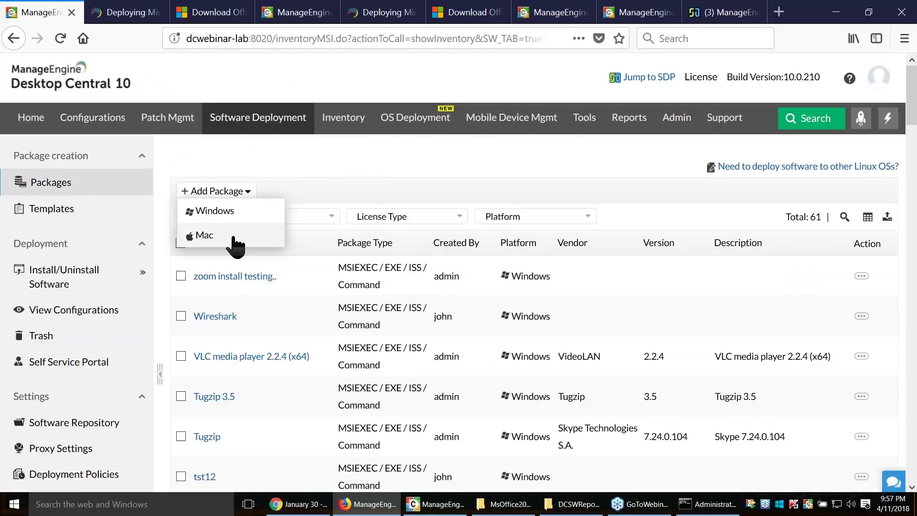
left_click(204, 235)
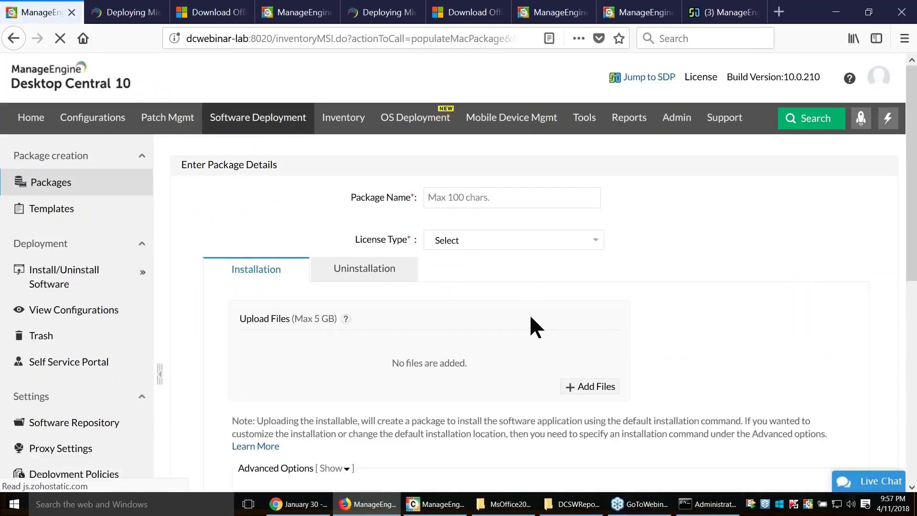
Examine the Mac package form's file upload, the installation command under its advanced options, and its uninstallation settings
scroll(478, 287, "down", 3)
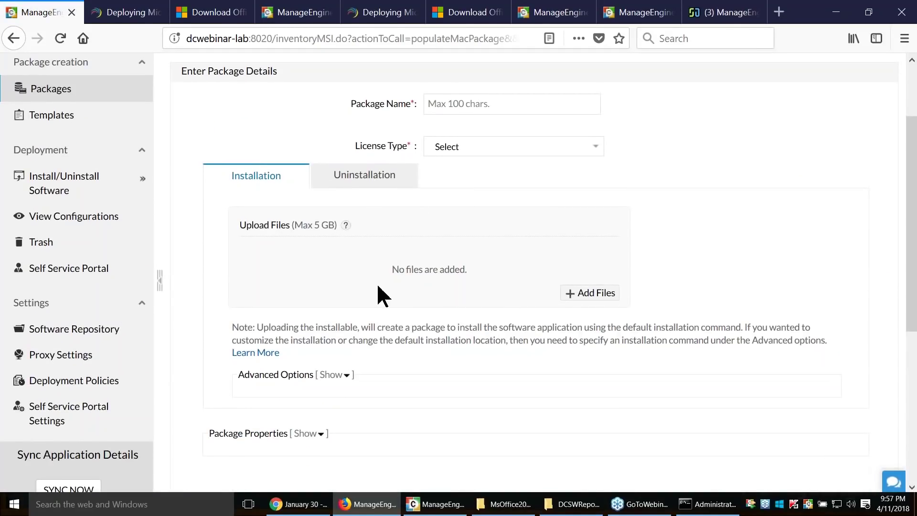
scroll(346, 383, "down", 3)
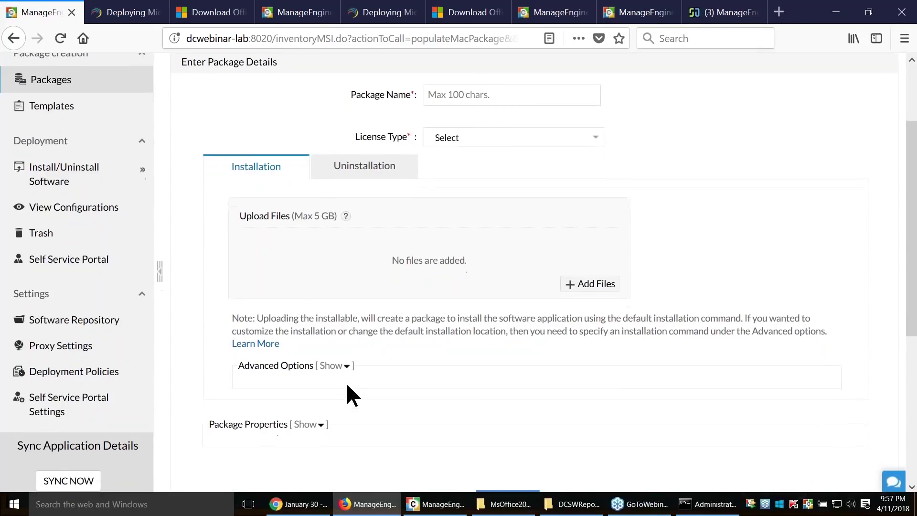
left_click(332, 283)
left_click(443, 313)
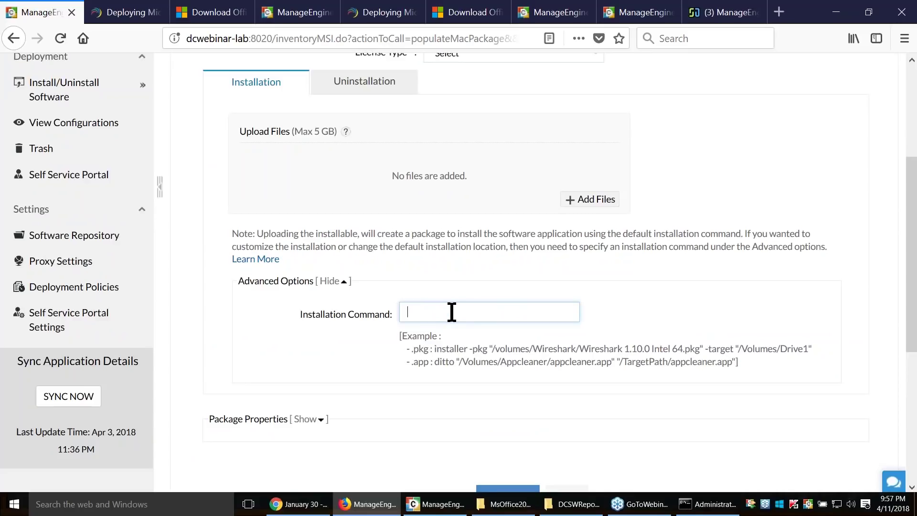
scroll(456, 313, "up", 3)
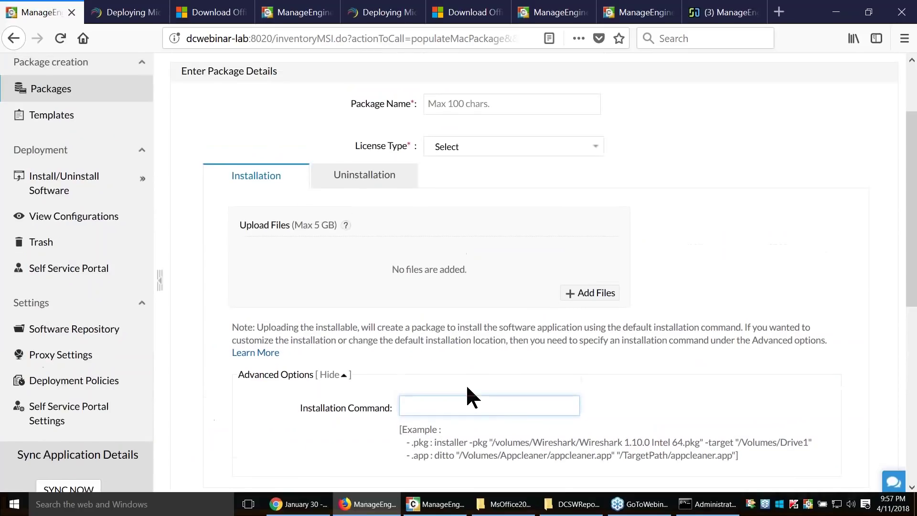
left_click(359, 179)
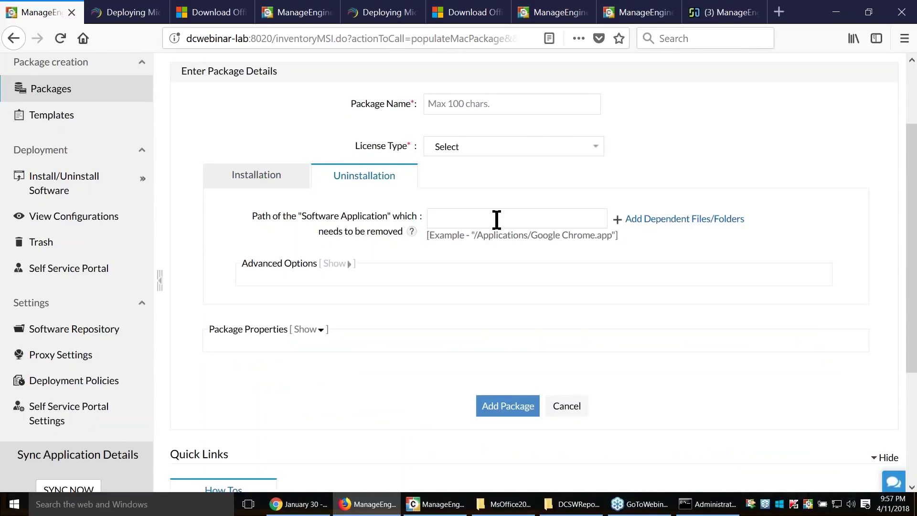
Advance the presentation to the Question 2 slide, and check the license type in Desktop Central's license details
key("alt+Tab")
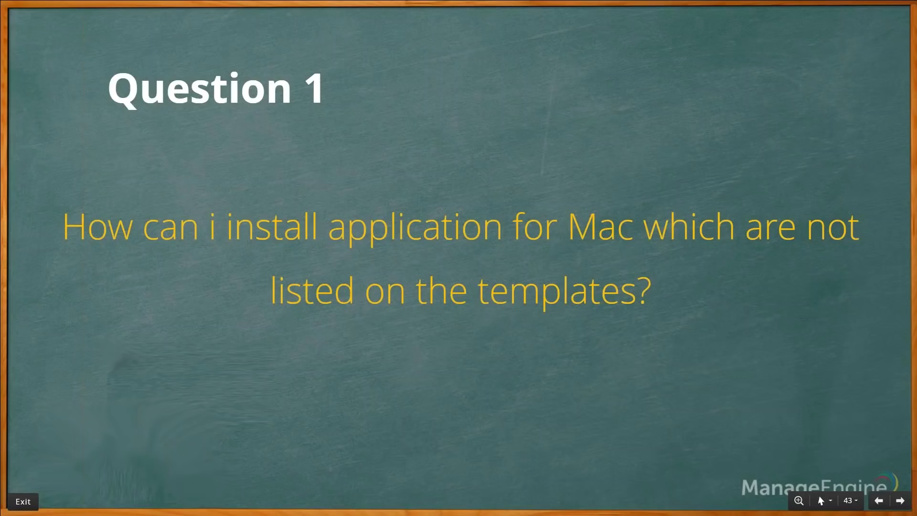
key("Right")
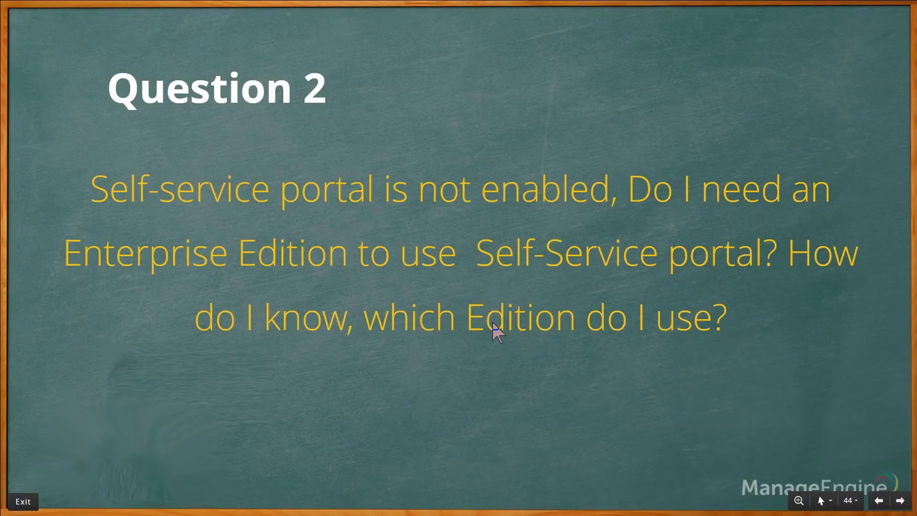
key("alt+Tab")
scroll(599, 326, "up", 2)
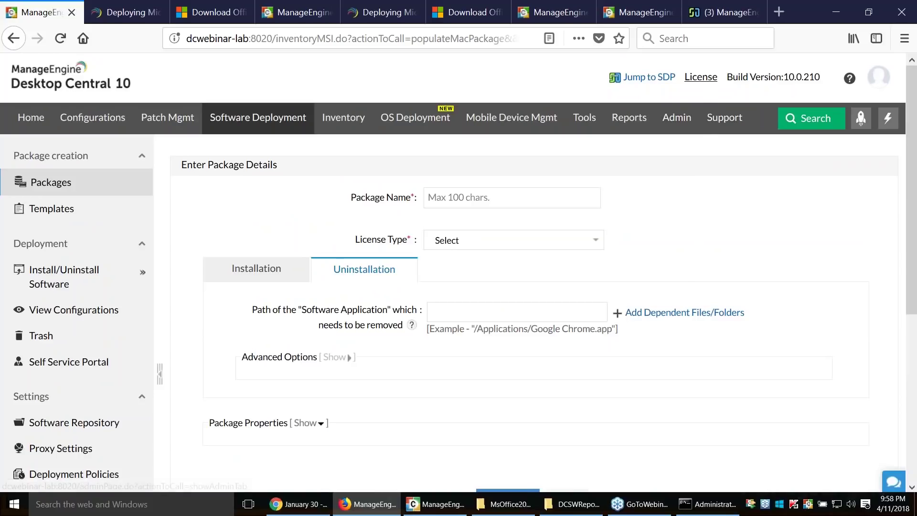
left_click(706, 80)
scroll(409, 159, "down", 5)
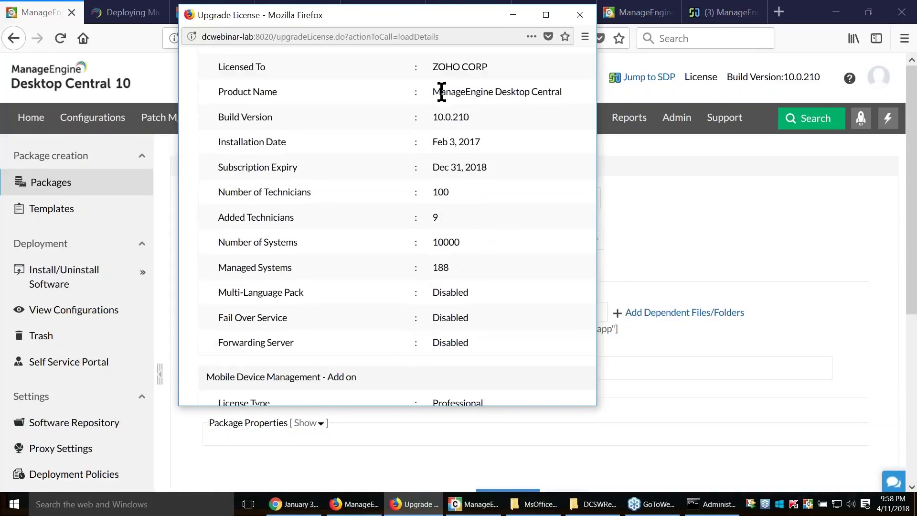
scroll(442, 92, "up", 3)
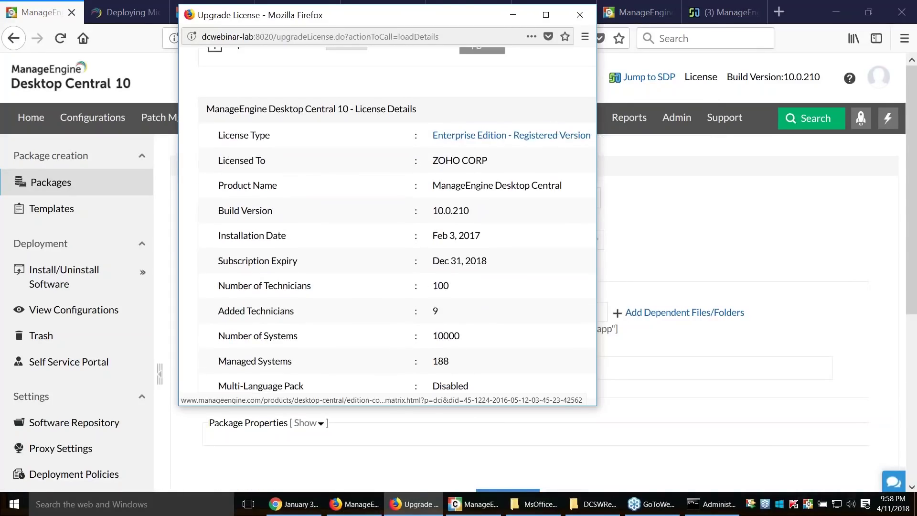
left_click(581, 13)
Advance the presentation to the Question 3 slide, and look through the list of all software configurations in Desktop Central
key("alt+Tab")
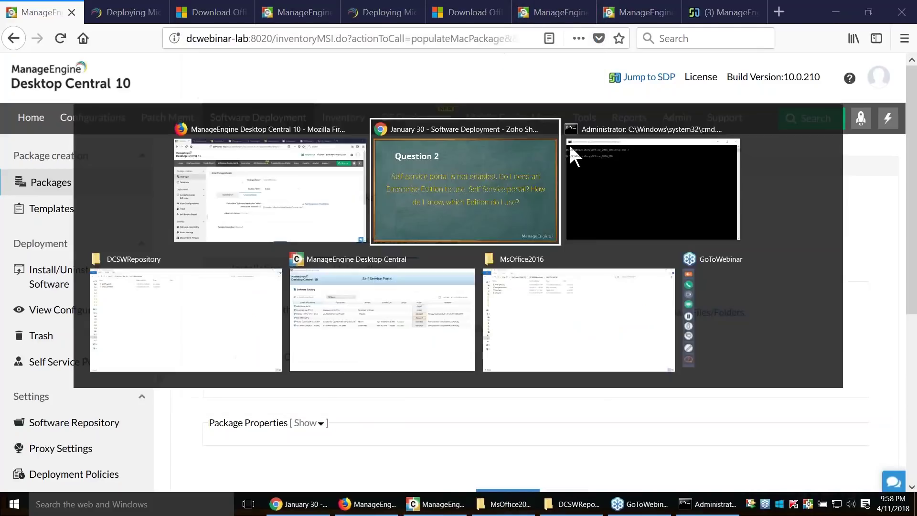
key("Right")
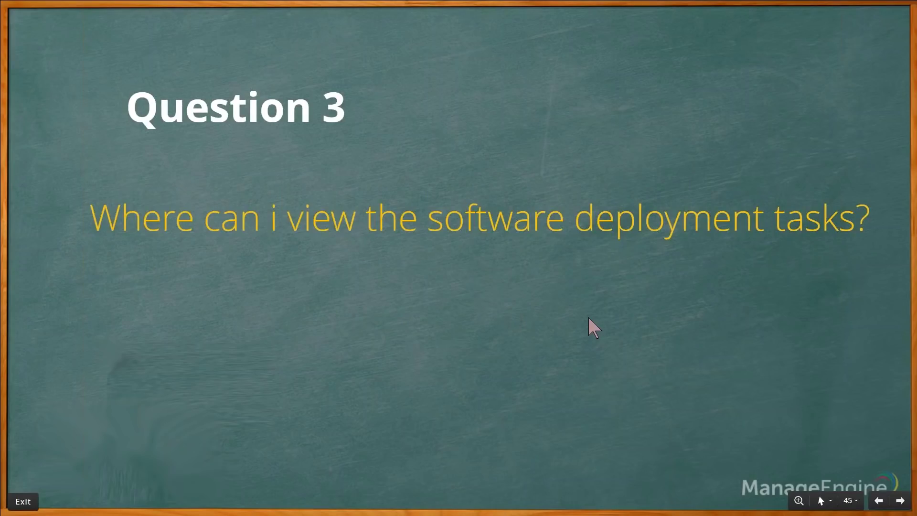
key("alt+Tab")
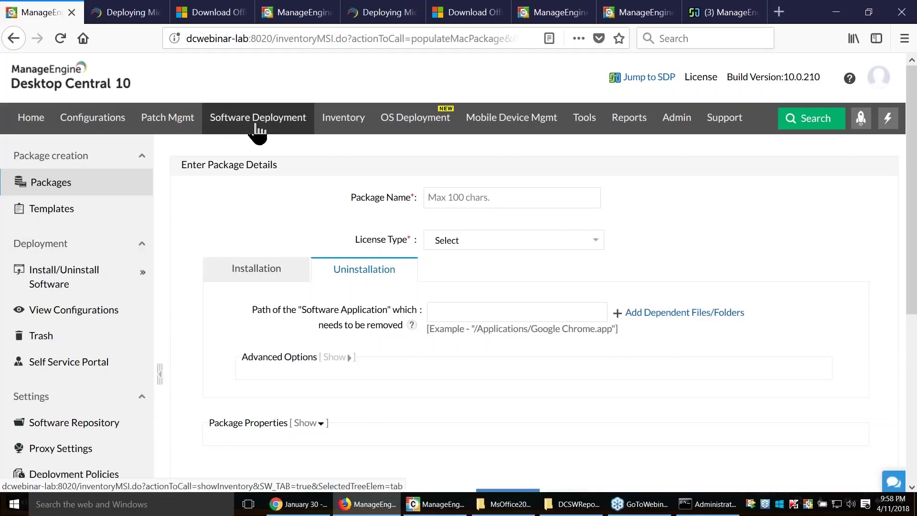
left_click(85, 313)
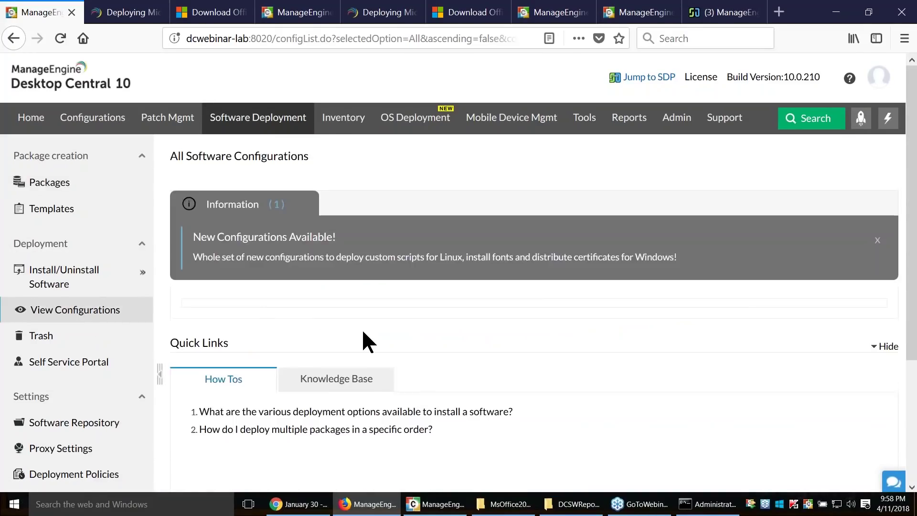
scroll(300, 331, "down", 2)
scroll(299, 329, "down", 3)
scroll(234, 299, "up", 1)
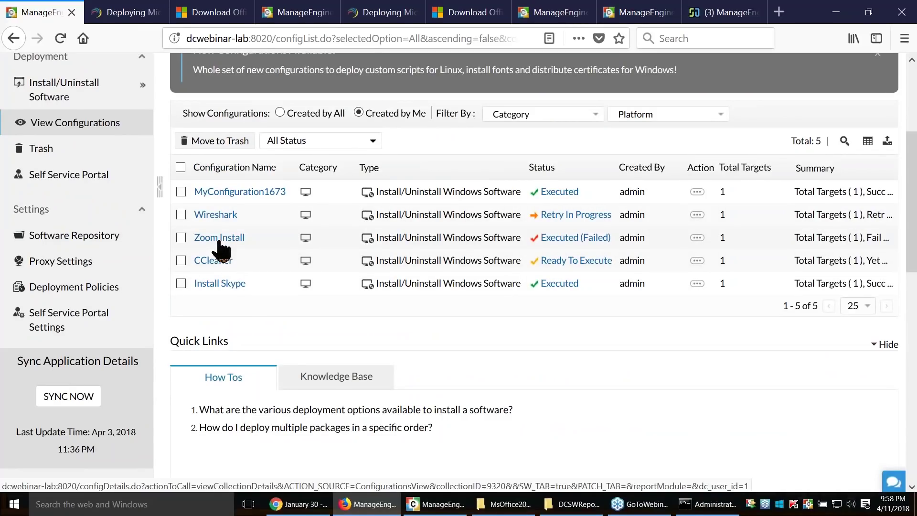
scroll(221, 256, "up", 2)
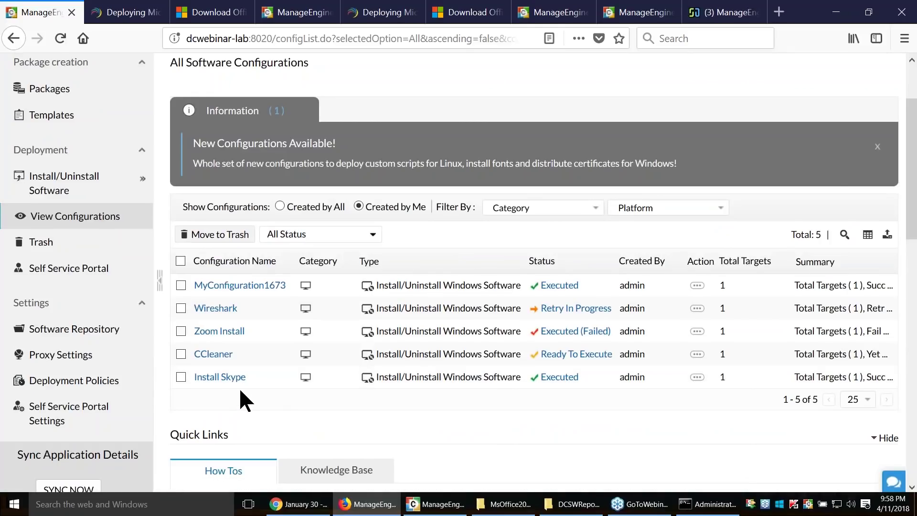
Switch to the presentation and advance it past the Question 4 slide to Question 5
key("alt+Tab")
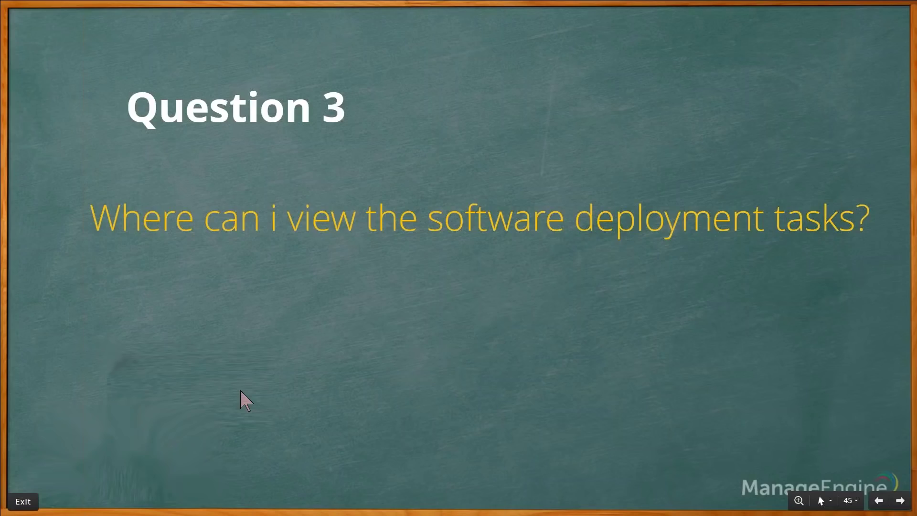
left_click(247, 401)
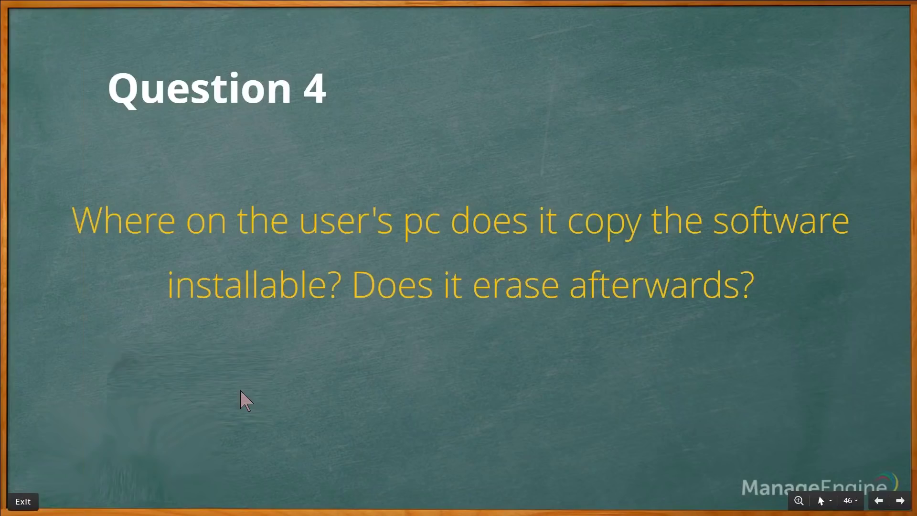
key("alt+Tab")
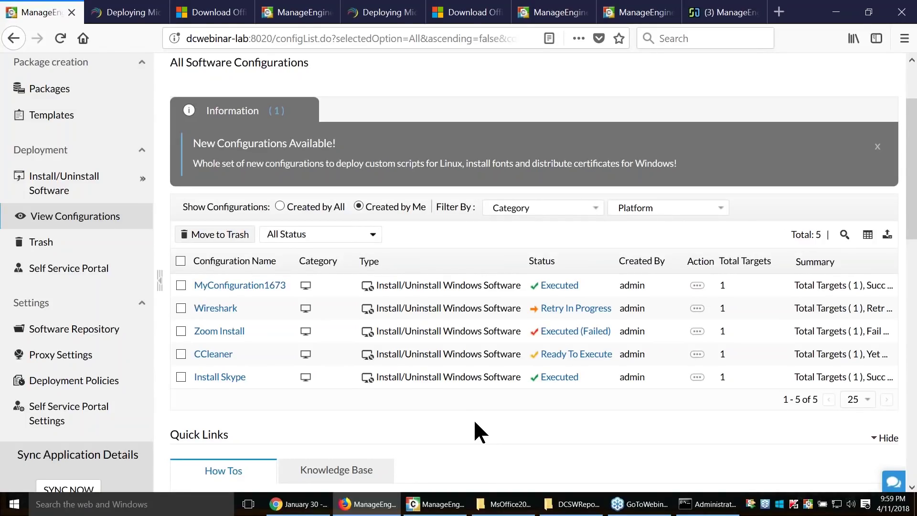
key("alt+Tab")
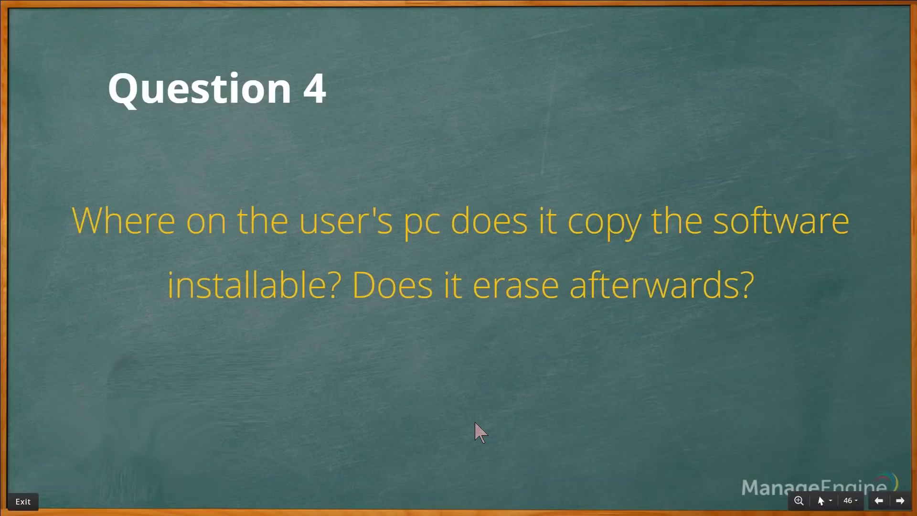
key("Right")
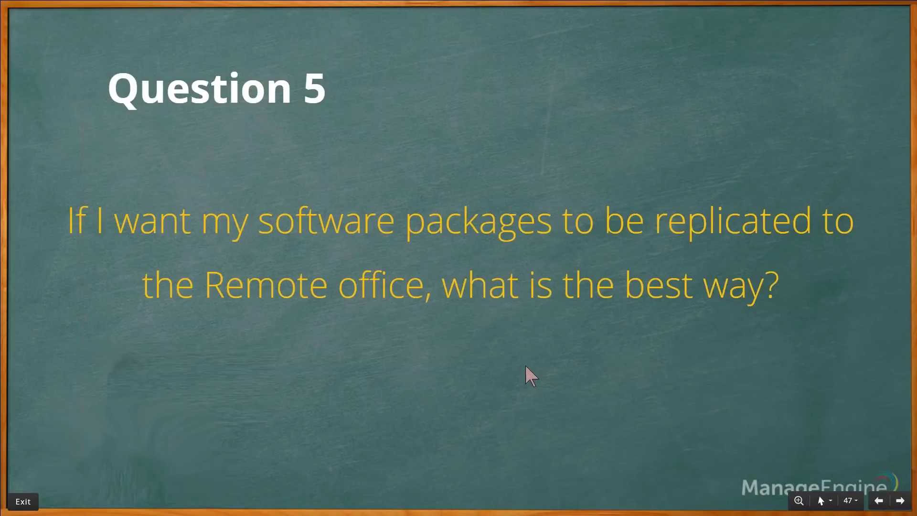
Start a new Windows package in Desktop Central and highlight the installable location "This computer (used across multiple remote Offices)"
key("alt+Tab")
scroll(365, 383, "up", 2)
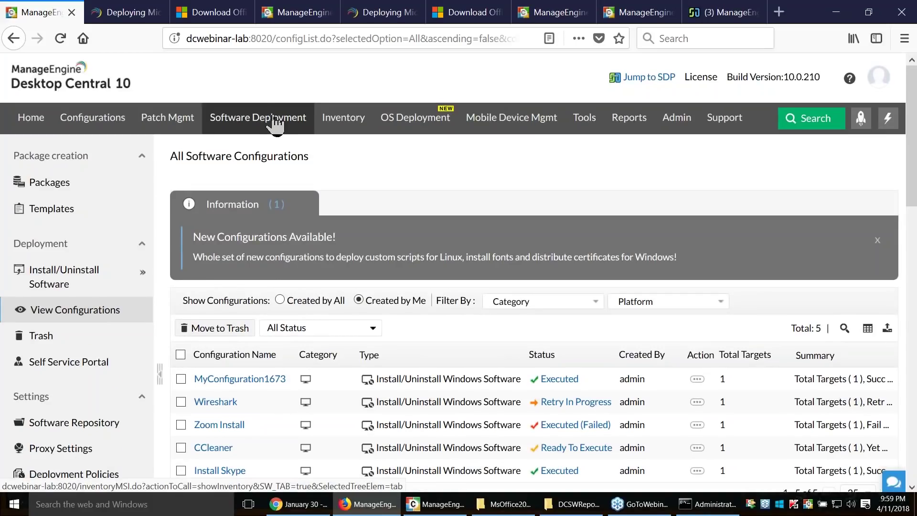
left_click(46, 189)
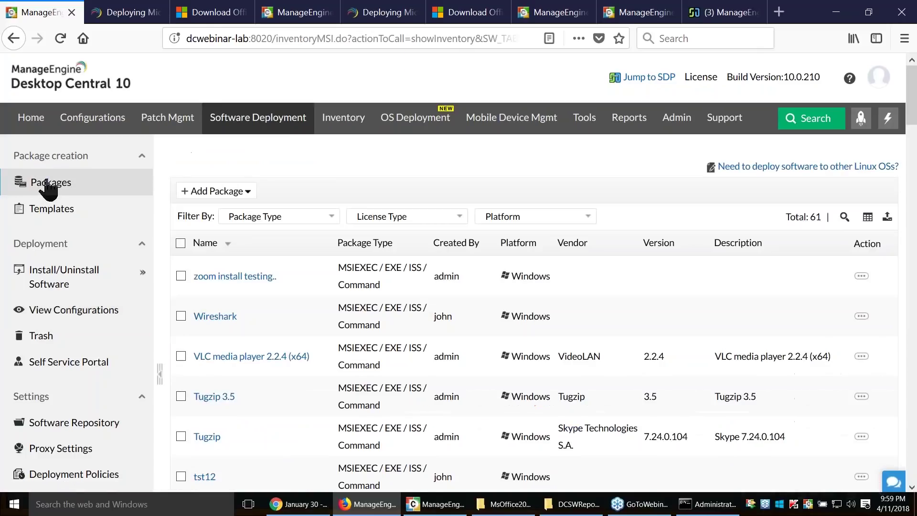
left_click(248, 193)
left_click(252, 216)
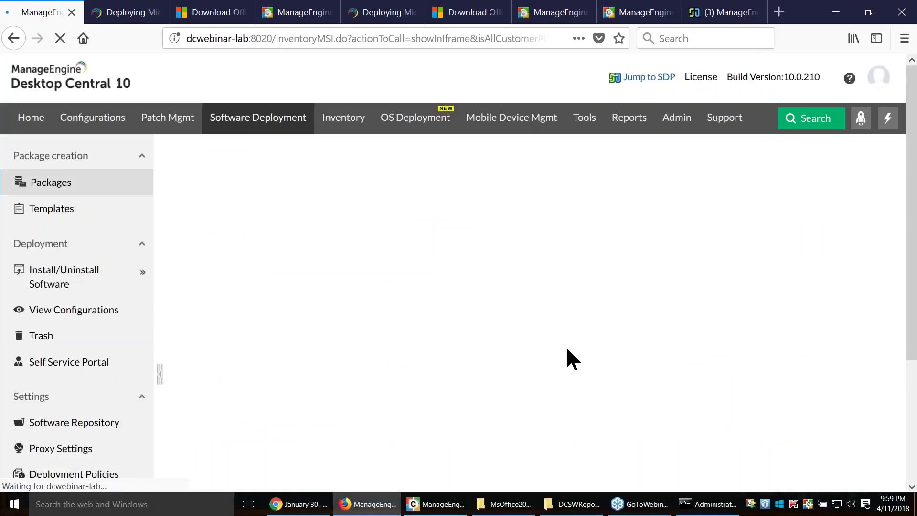
left_click_drag(663, 304, 884, 297)
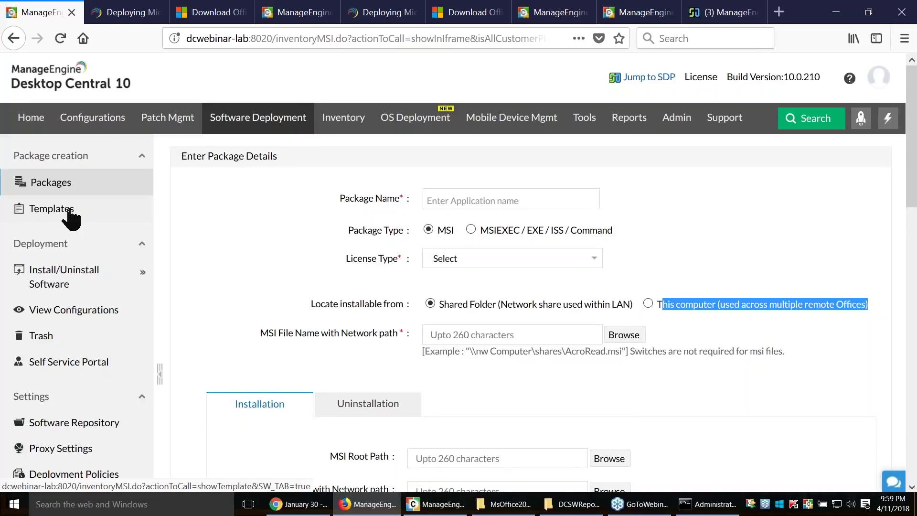
Switch to the presentation, advance it to the Question 6 slide, and return to Desktop Central
key("alt+Tab")
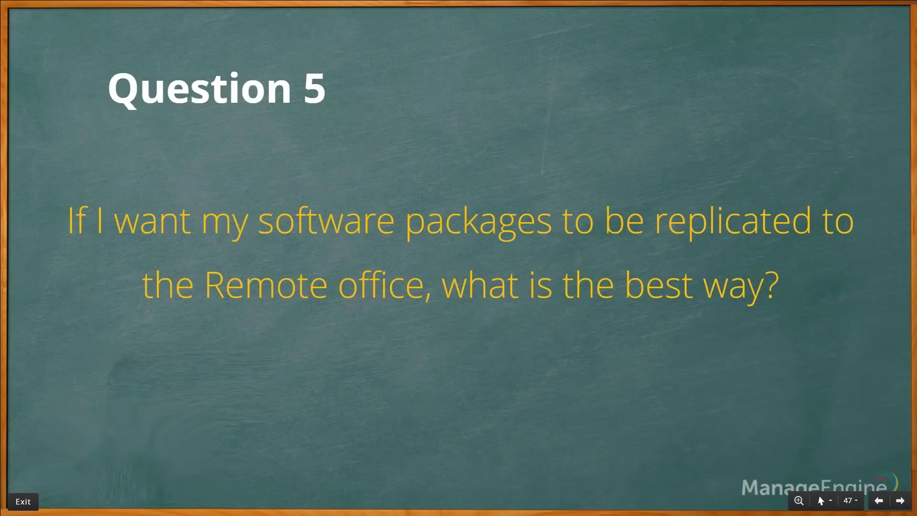
key("Right")
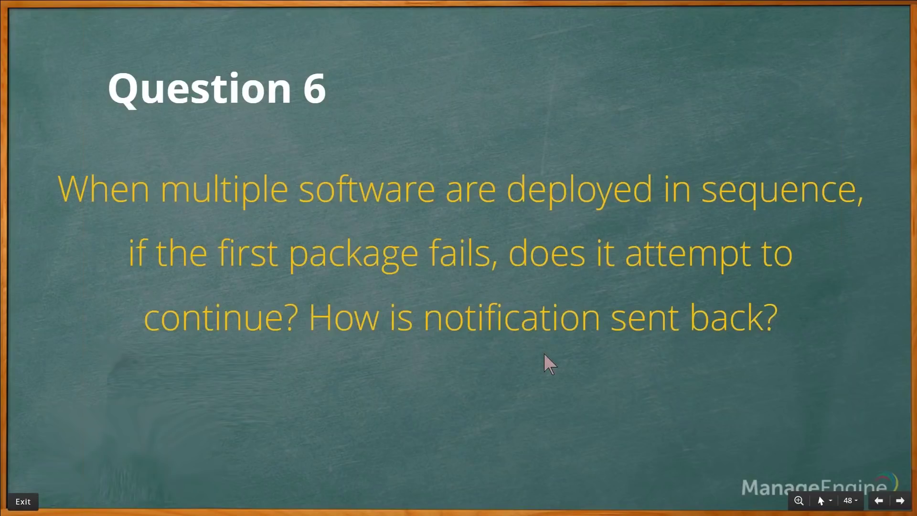
key("alt+Tab")
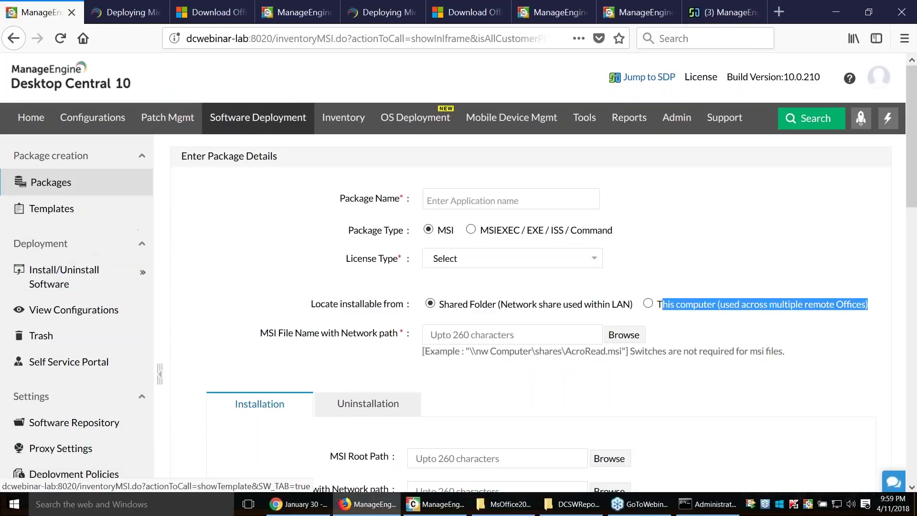
Start an Install/Uninstall Windows Software configuration for computers and enable notification in its execution settings, with the e-mail address field ready for entry
scroll(264, 246, "down", 3)
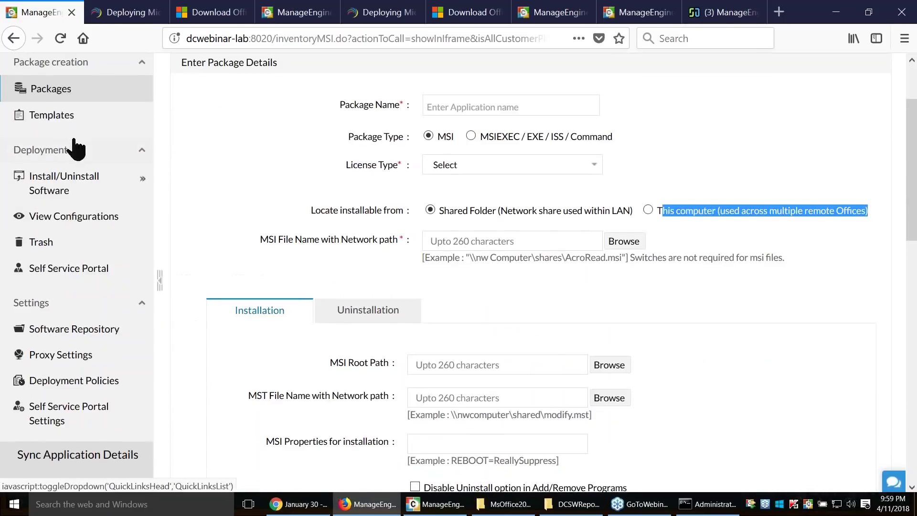
left_click(180, 232)
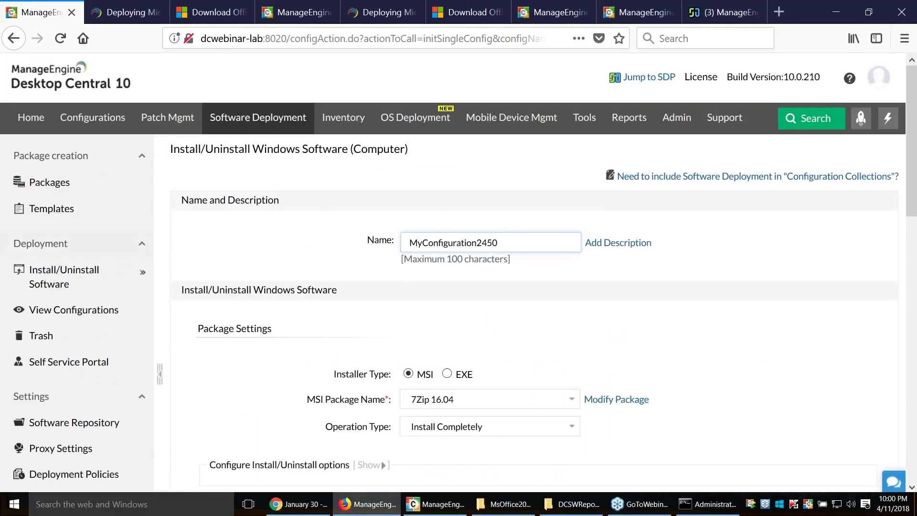
mouse_move(122, 285)
scroll(426, 404, "down", 15)
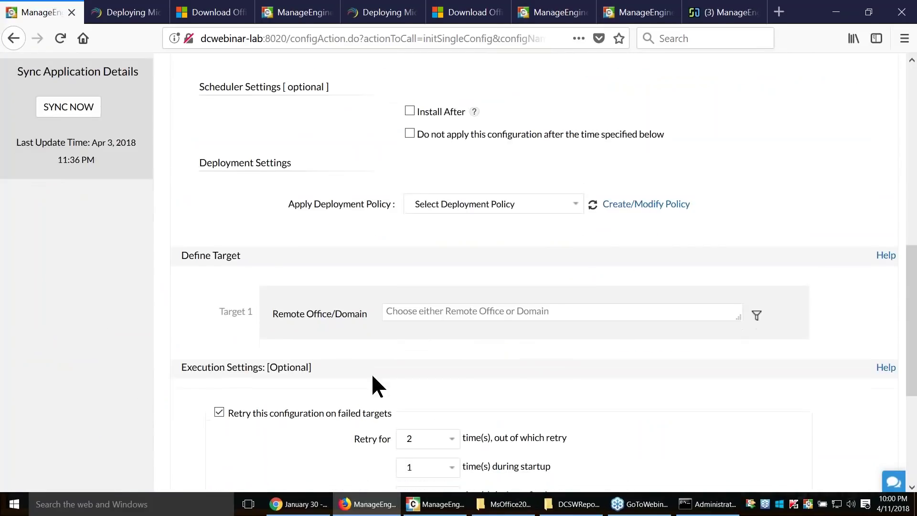
scroll(371, 376, "down", 1)
left_click(220, 379)
scroll(438, 342, "down", 3)
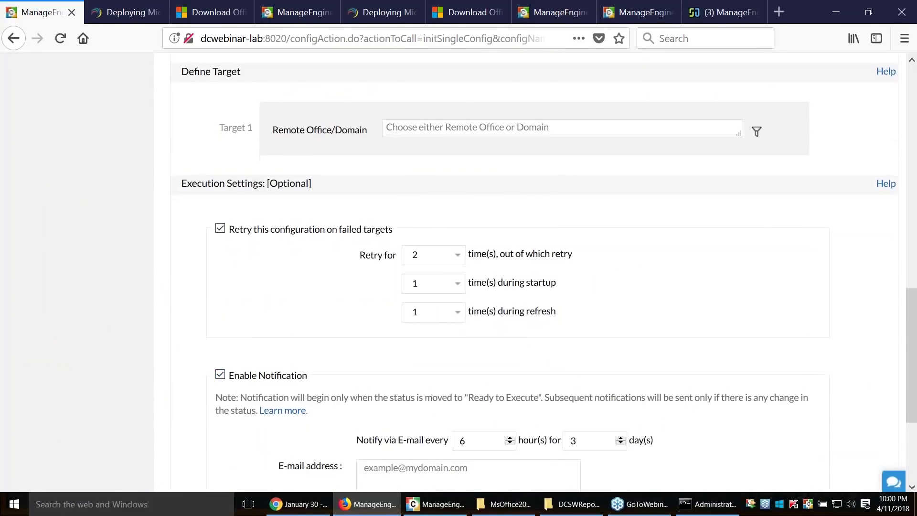
left_click(441, 309)
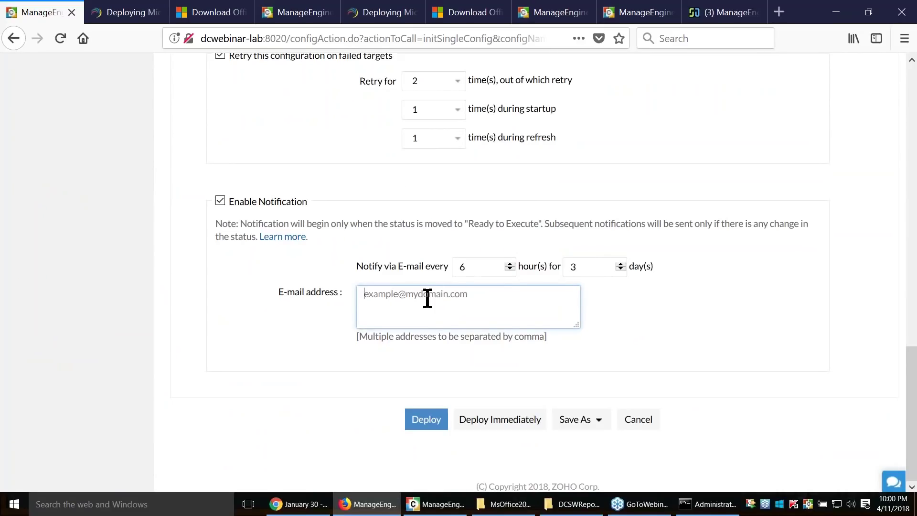
scroll(431, 306, "up", 2)
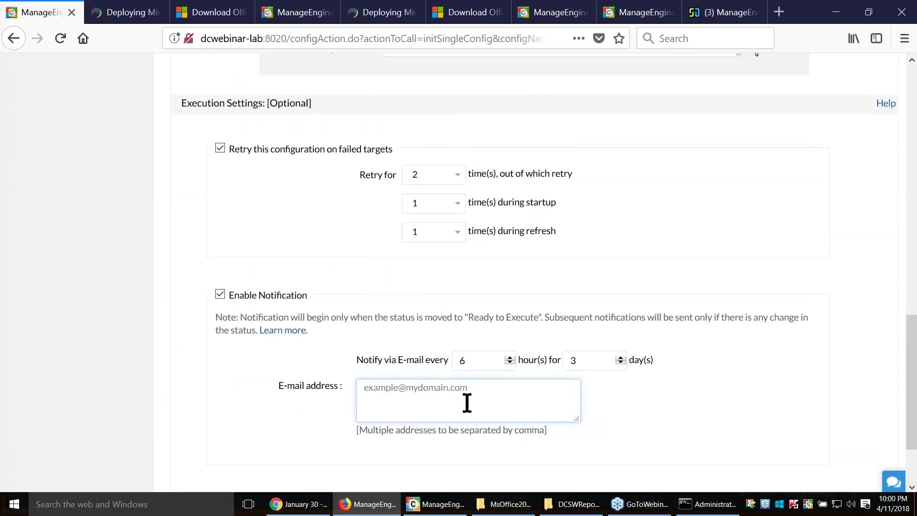
Switch to the presentation and advance it two slides to the "Rate us on a scale of 1 to 5" slide
key("alt+Tab")
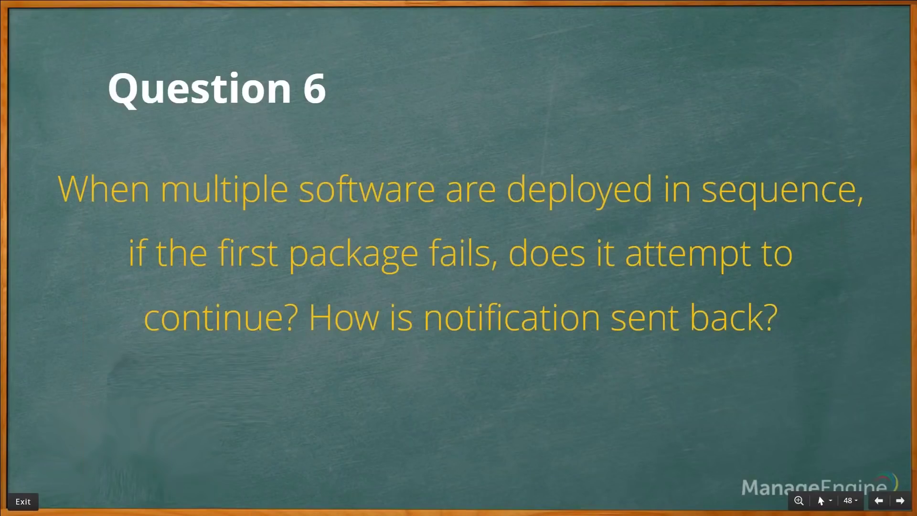
key("Right")
key("Right")
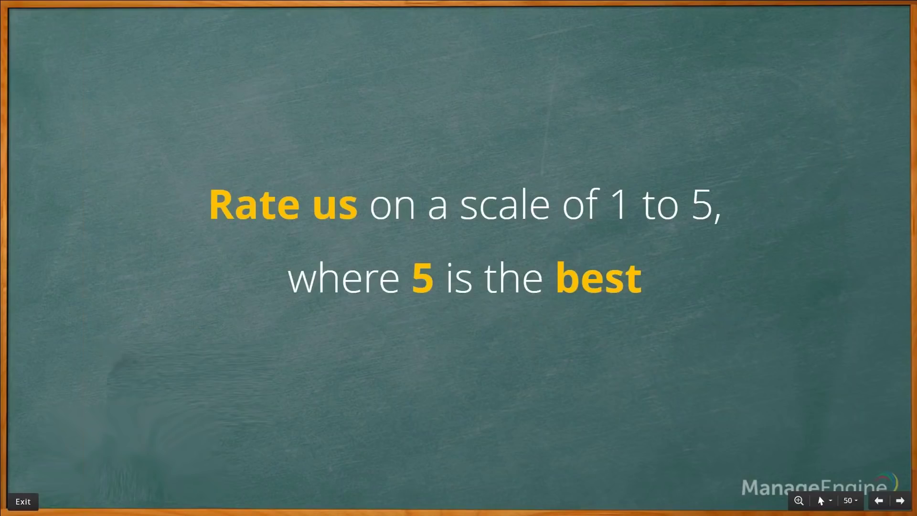